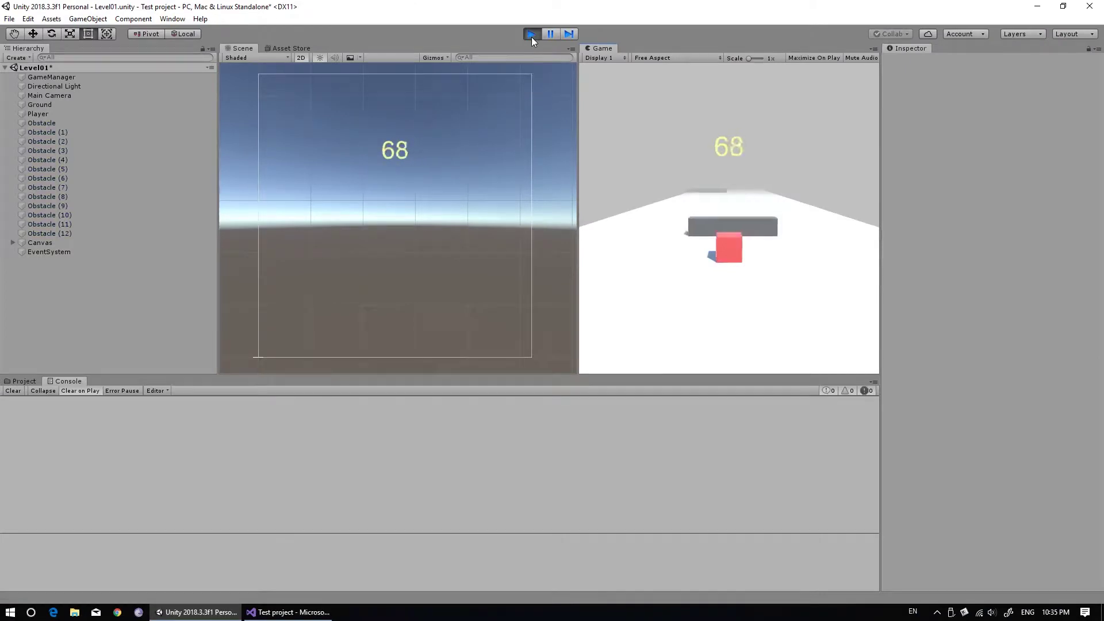
# - Stop Play mode to return to editing the Level01 scene
pyautogui.click(531, 37)
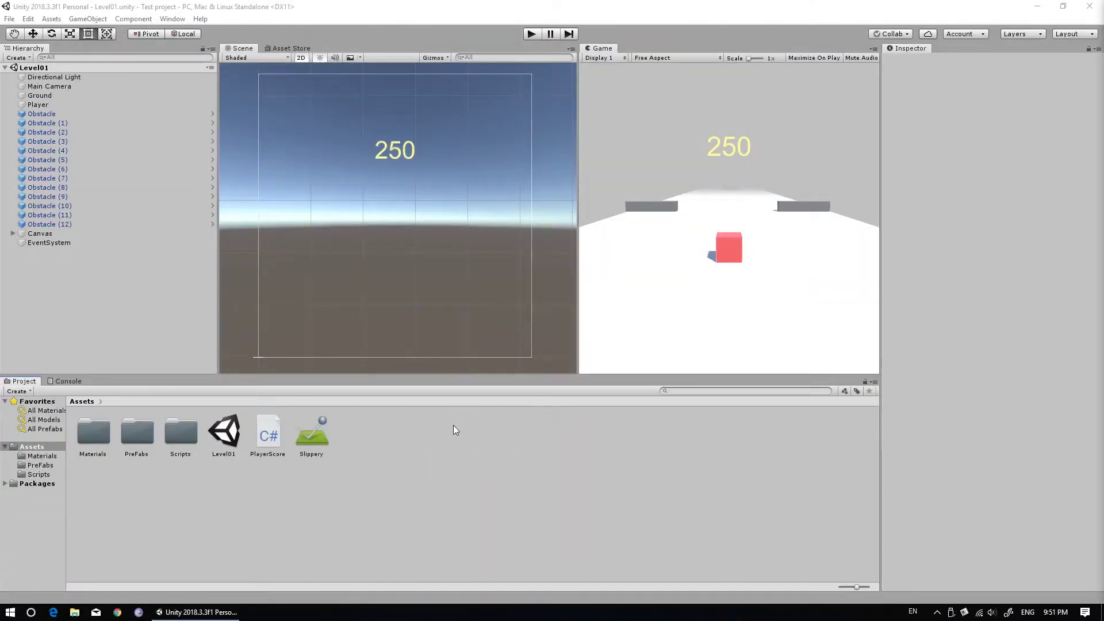
# - Drag the PlayerScore script from Assets into the Scripts folder, then clear the selection
pyautogui.click(267, 434)
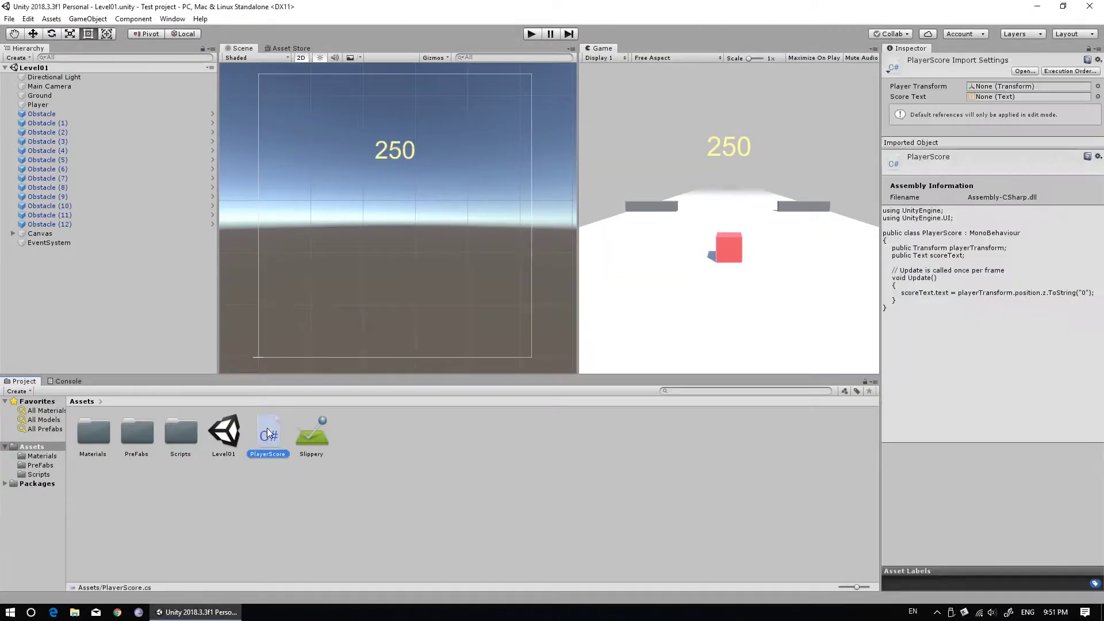
pyautogui.moveTo(266, 433); pyautogui.dragTo(181, 436)
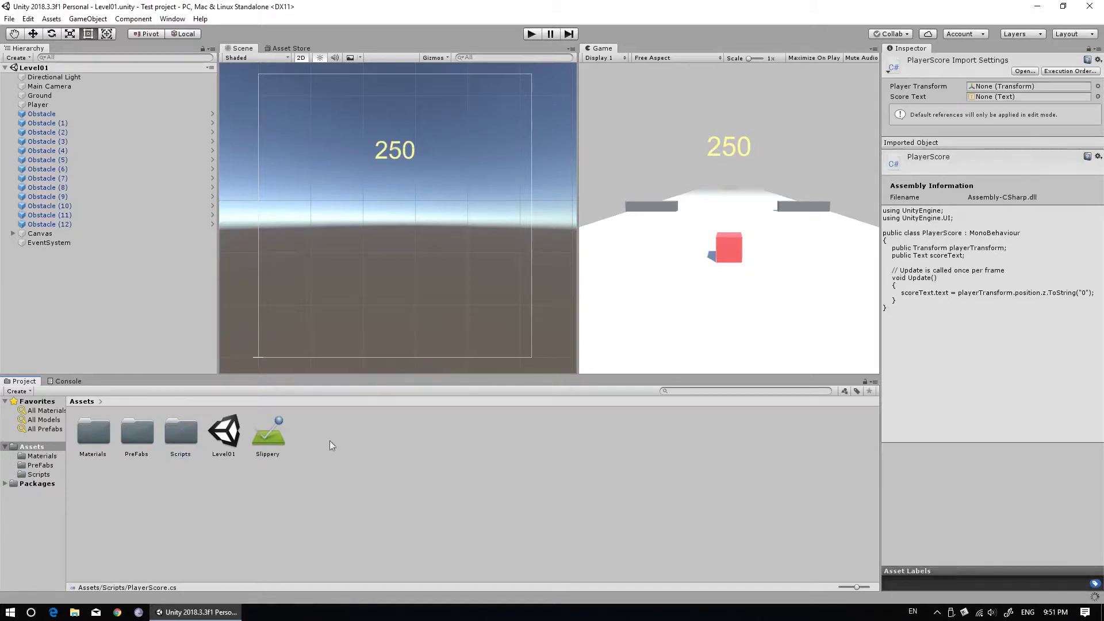
pyautogui.click(368, 430)
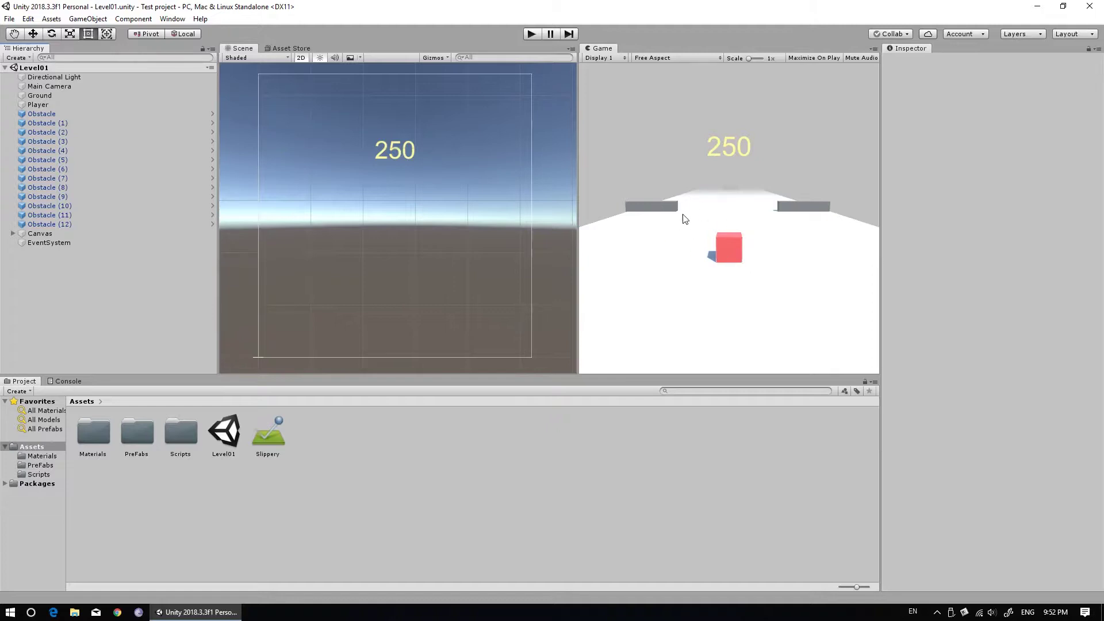
# - Select Player to show its Rigidbody, Player Movement and Player Collision components in the Inspector
pyautogui.click(68, 104)
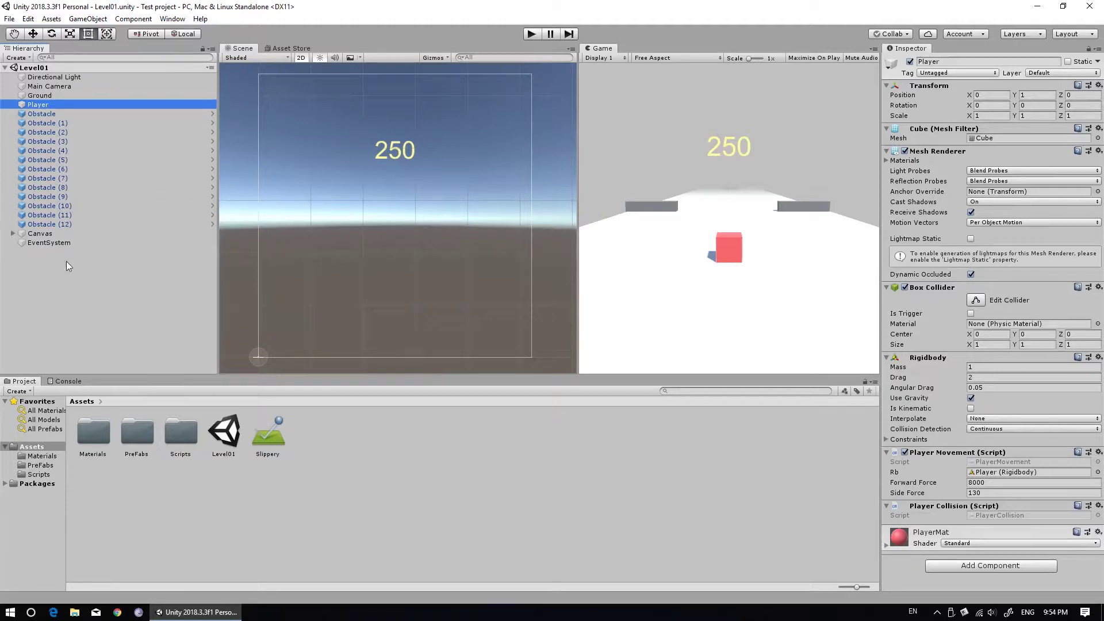
# - Create an empty object, rename it GameManager, and reset its Transform to zero
pyautogui.rightClick(106, 276)
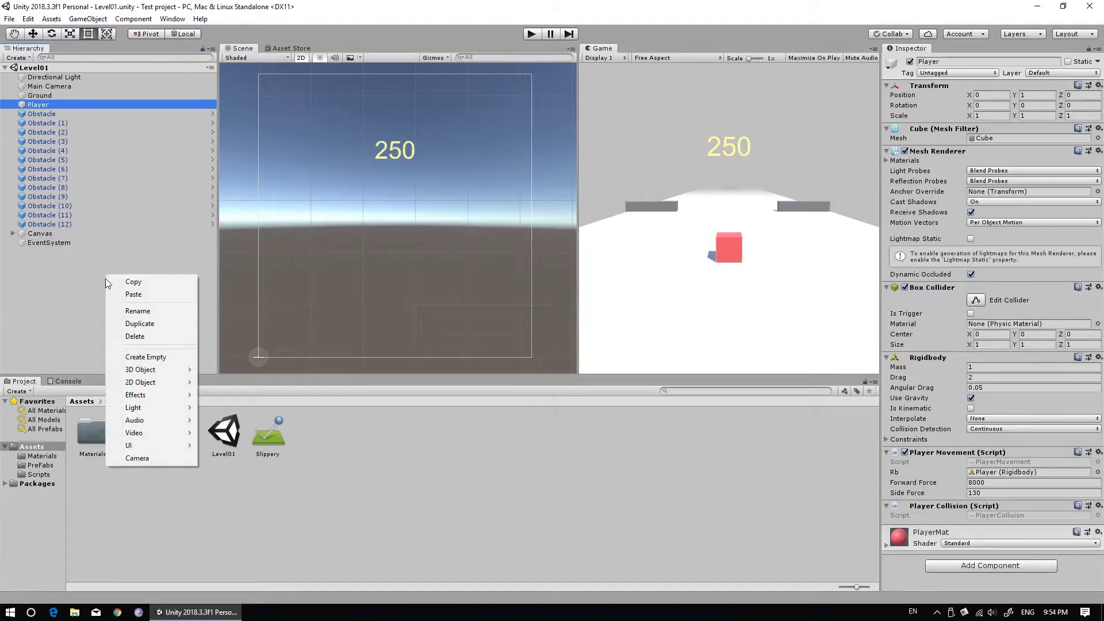
pyautogui.click(160, 357)
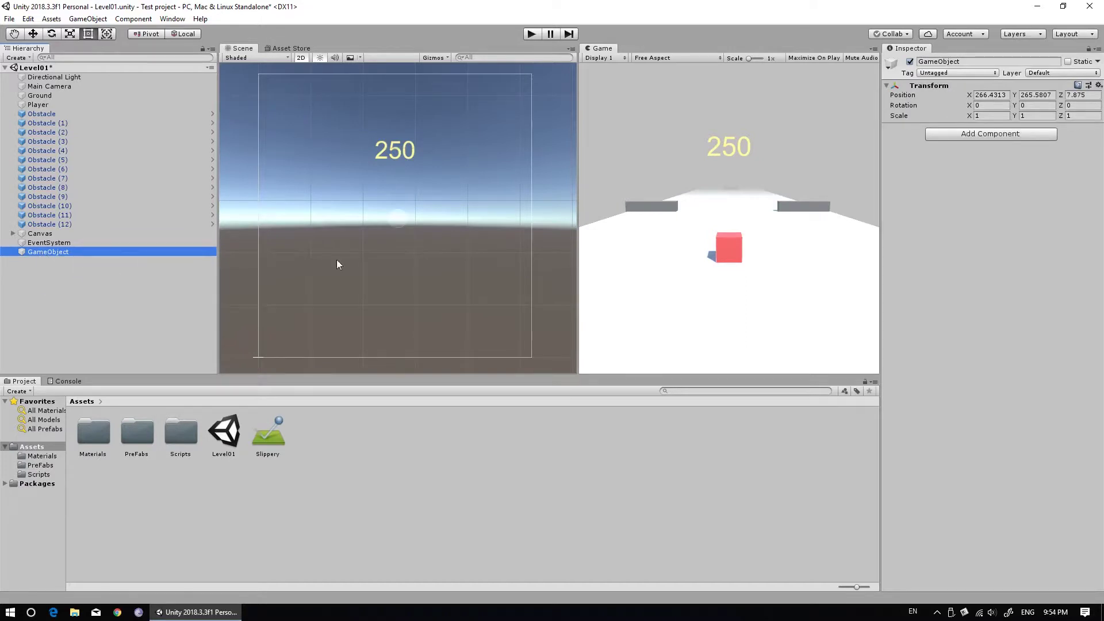
pyautogui.click(969, 61)
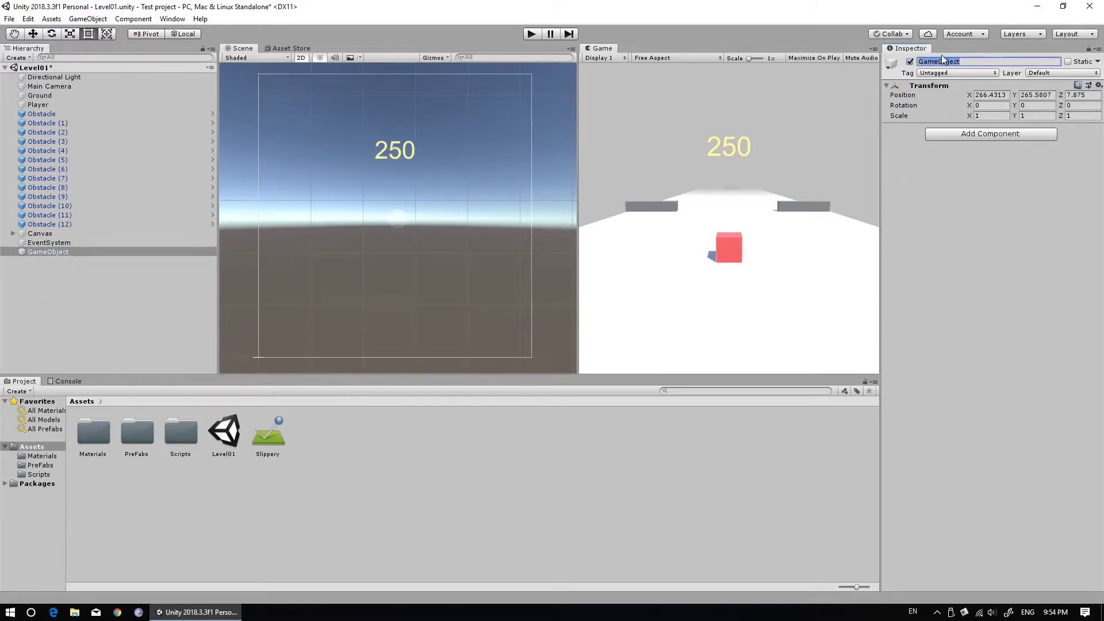
pyautogui.moveTo(958, 62); pyautogui.dragTo(939, 61)
pyautogui.write('Manage')
pyautogui.press('Return')
pyautogui.rightClick(931, 85)
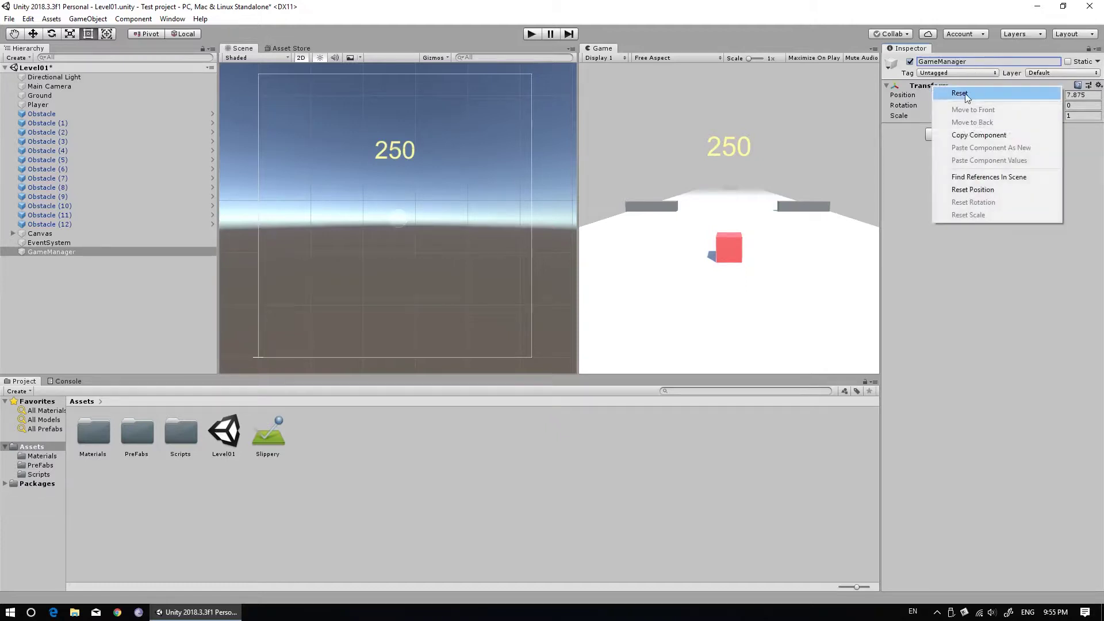
pyautogui.click(951, 92)
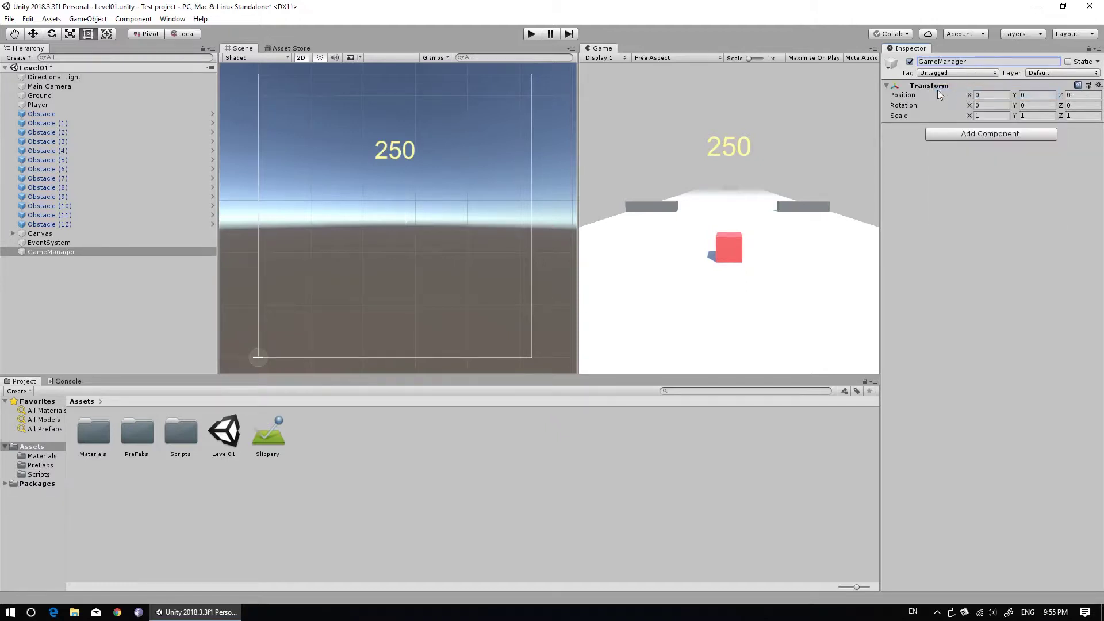
# - Add a new script component named GameManager to the GameManager object
pyautogui.click(974, 136)
pyautogui.click(961, 190)
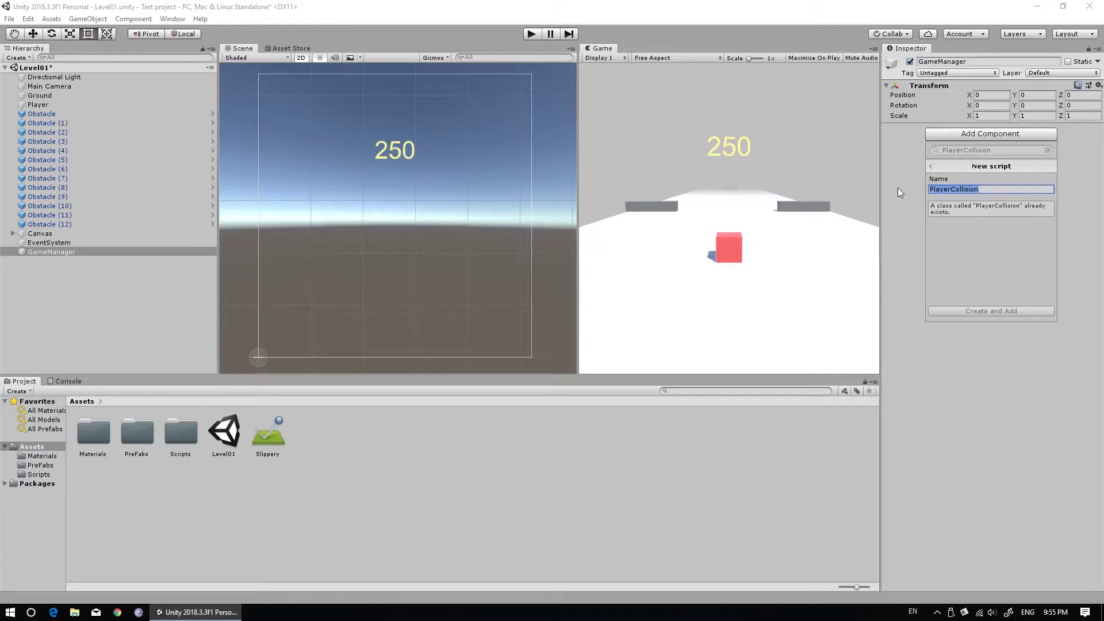
pyautogui.write('Gam')
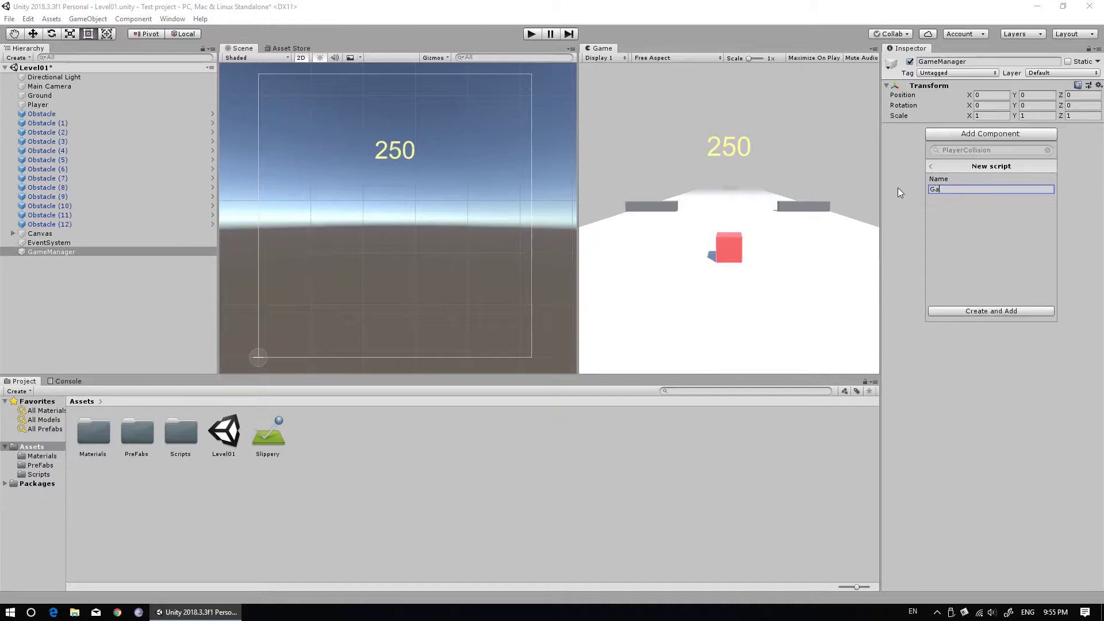
pyautogui.press('BackSpace')
pyautogui.write('meManager')
pyautogui.press('Return')
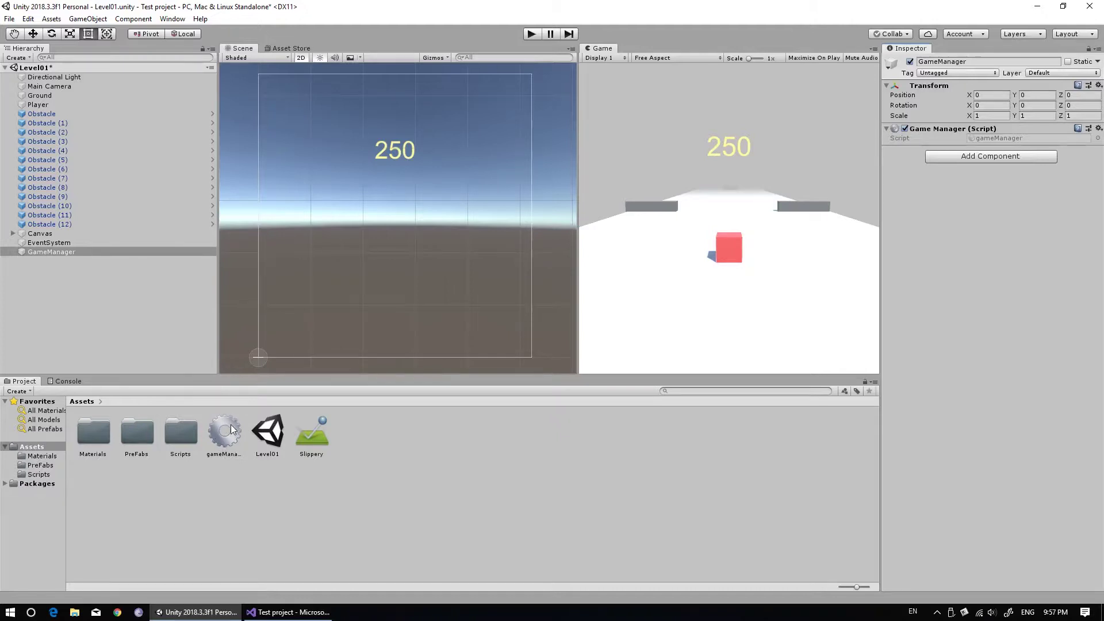
# - Attach the gameManager script, move GameManager to the top of the Hierarchy, and open the script
pyautogui.click(231, 428)
pyautogui.moveTo(232, 435); pyautogui.dragTo(60, 248)
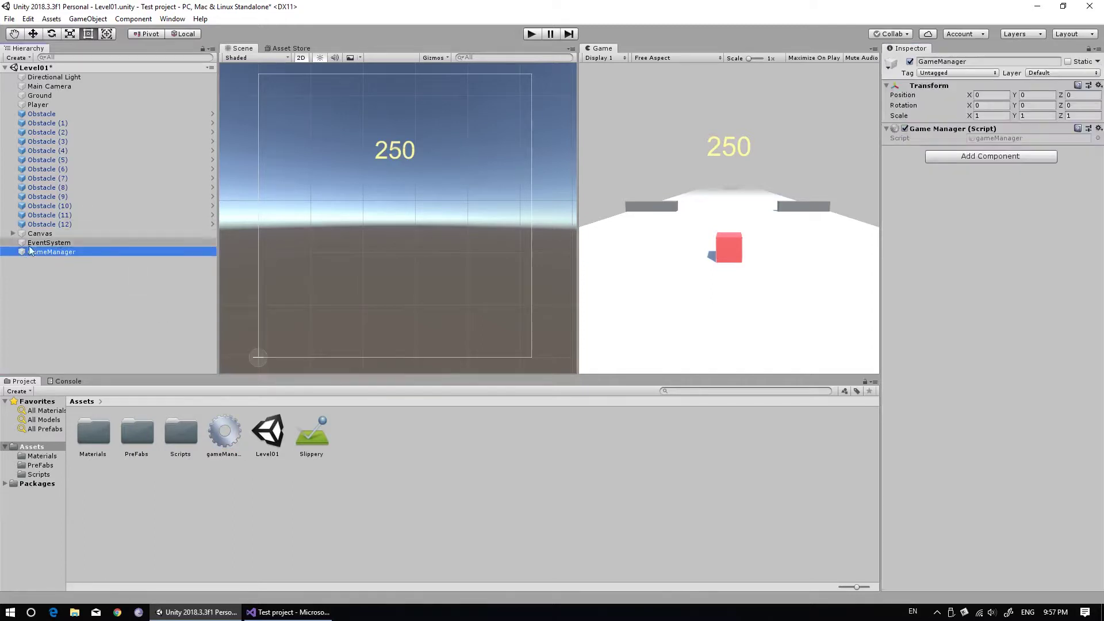
pyautogui.moveTo(40, 251)
pyautogui.mouseDown()
pyautogui.moveTo(59, 79)
pyautogui.moveTo(47, 72)
pyautogui.mouseUp()
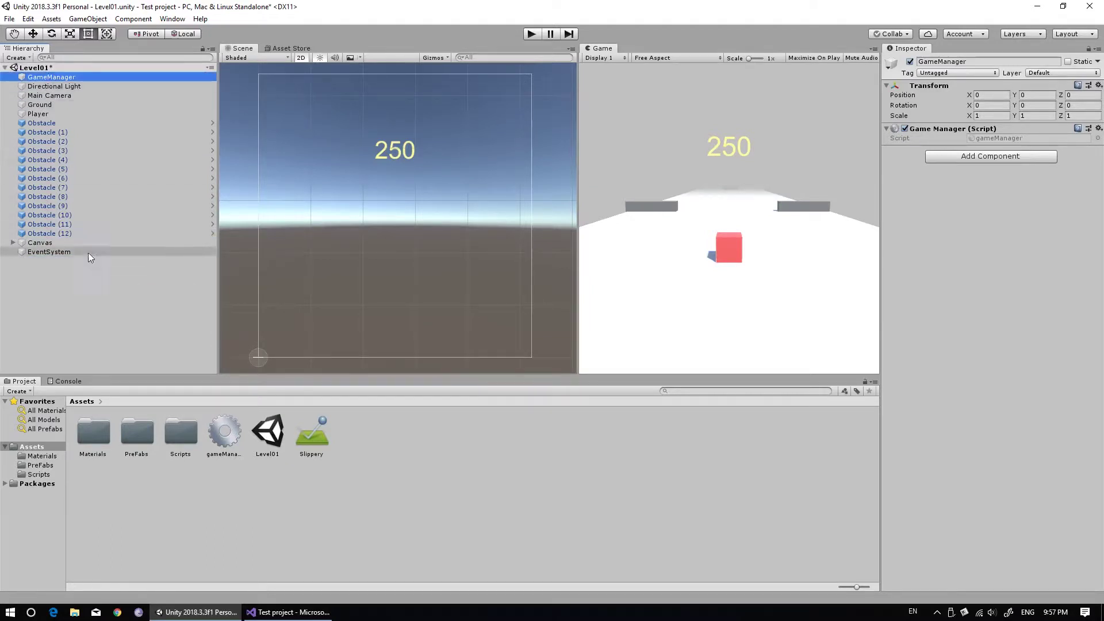
pyautogui.click(984, 138)
pyautogui.doubleClick(995, 138)
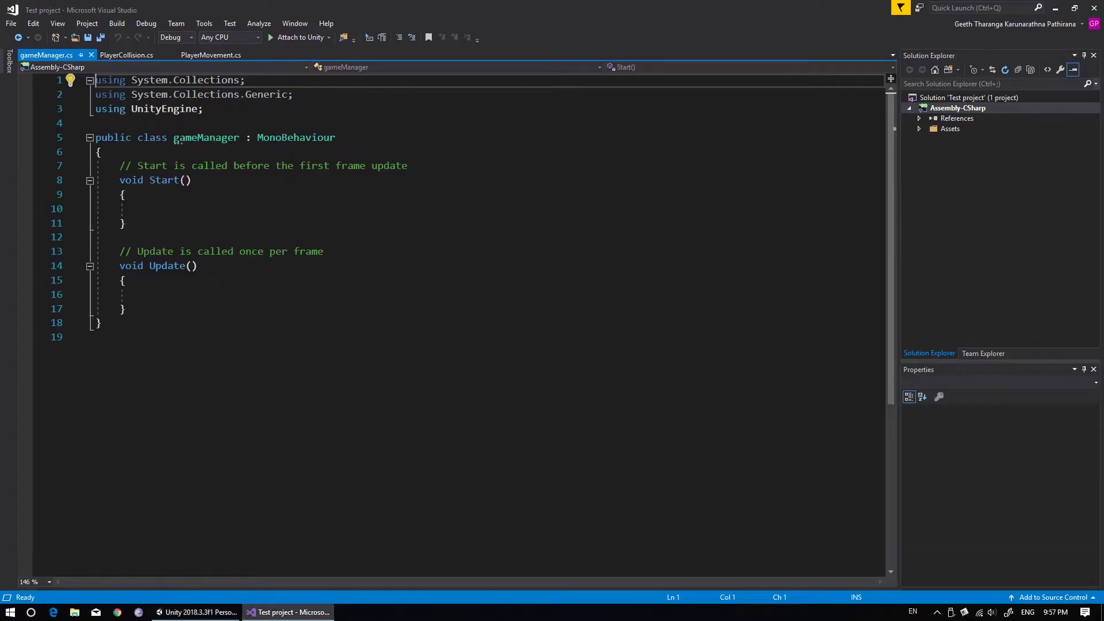
# - Delete the Start and Update methods and the two System.Collections using lines
pyautogui.click(171, 322)
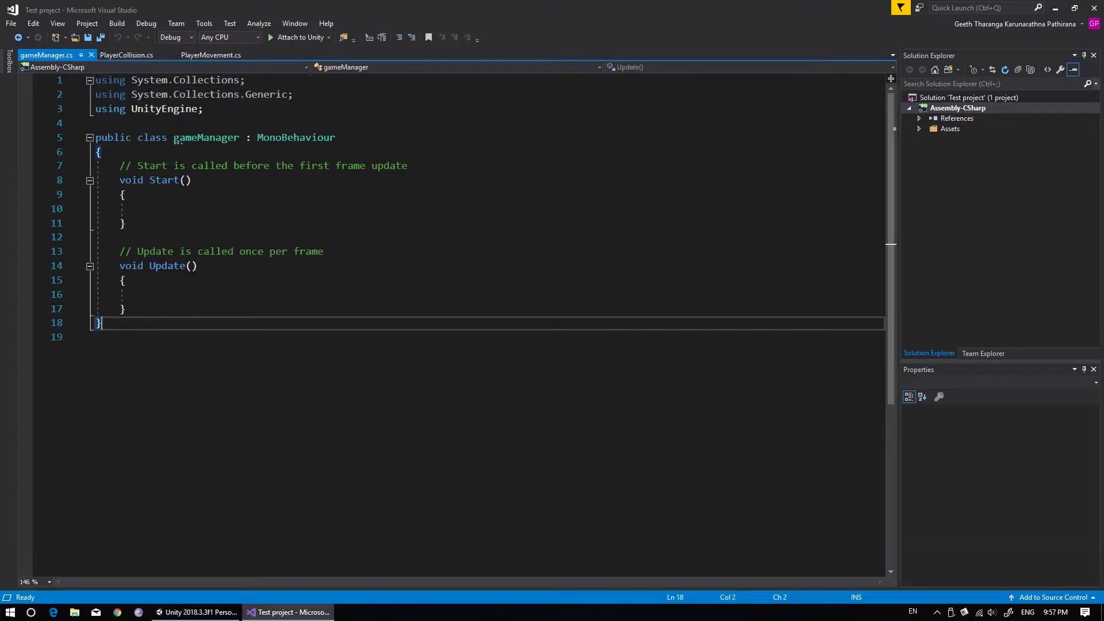
pyautogui.moveTo(169, 307); pyautogui.dragTo(99, 165)
pyautogui.press('Delete')
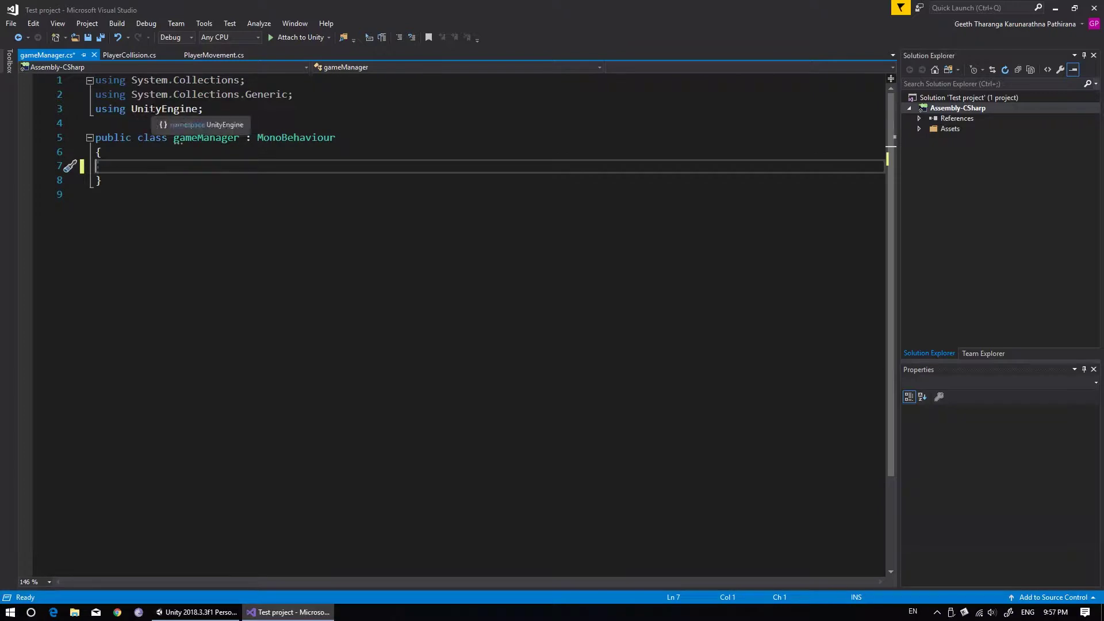
pyautogui.moveTo(293, 95); pyautogui.dragTo(92, 80)
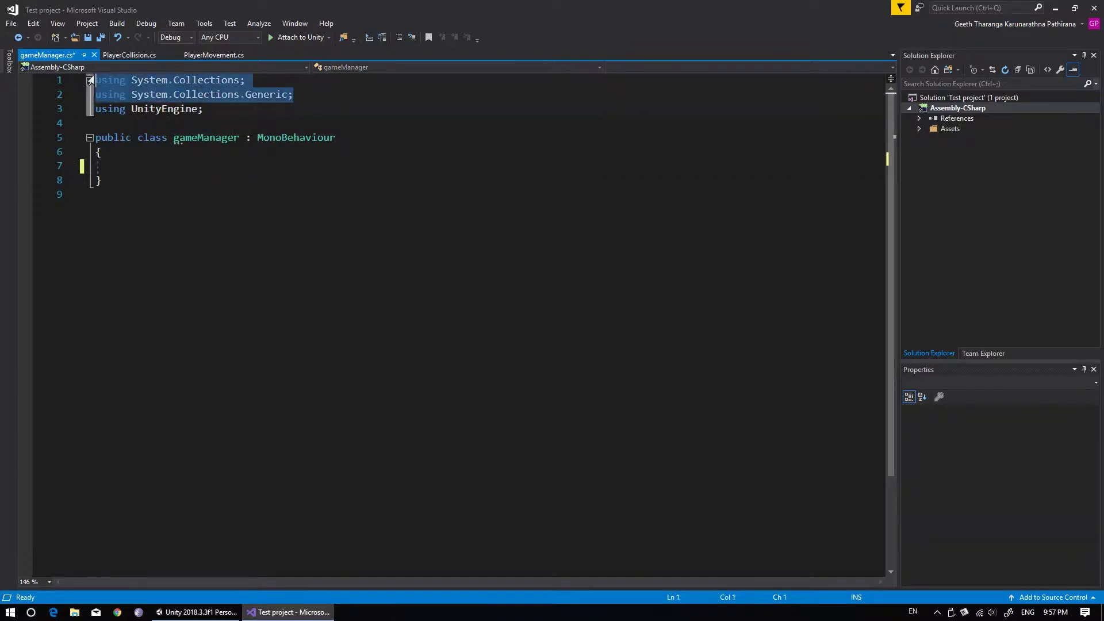
pyautogui.press('Delete')
# - Add a GameOver() method containing Debug.Log("Game Over"), save, and return to Unity
pyautogui.click(139, 138)
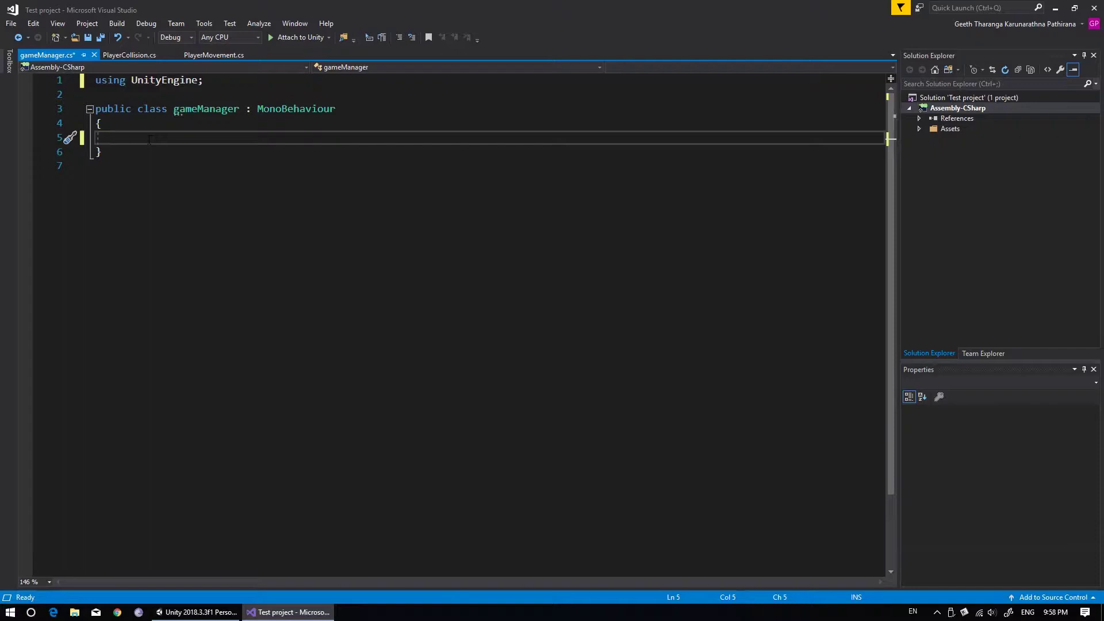
pyautogui.write('void')
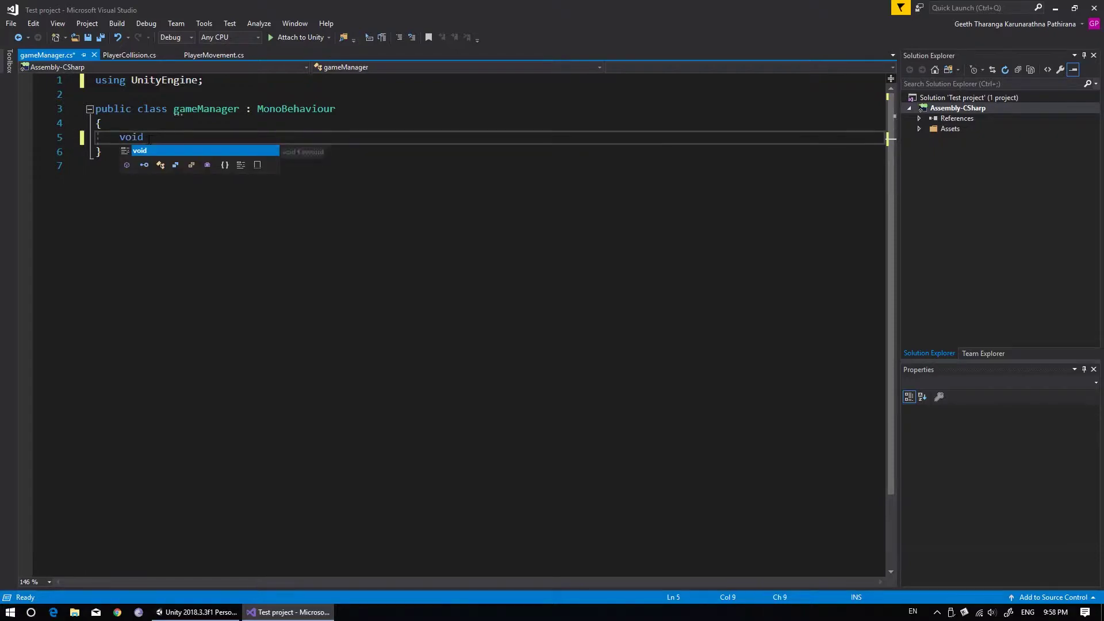
pyautogui.write(' G')
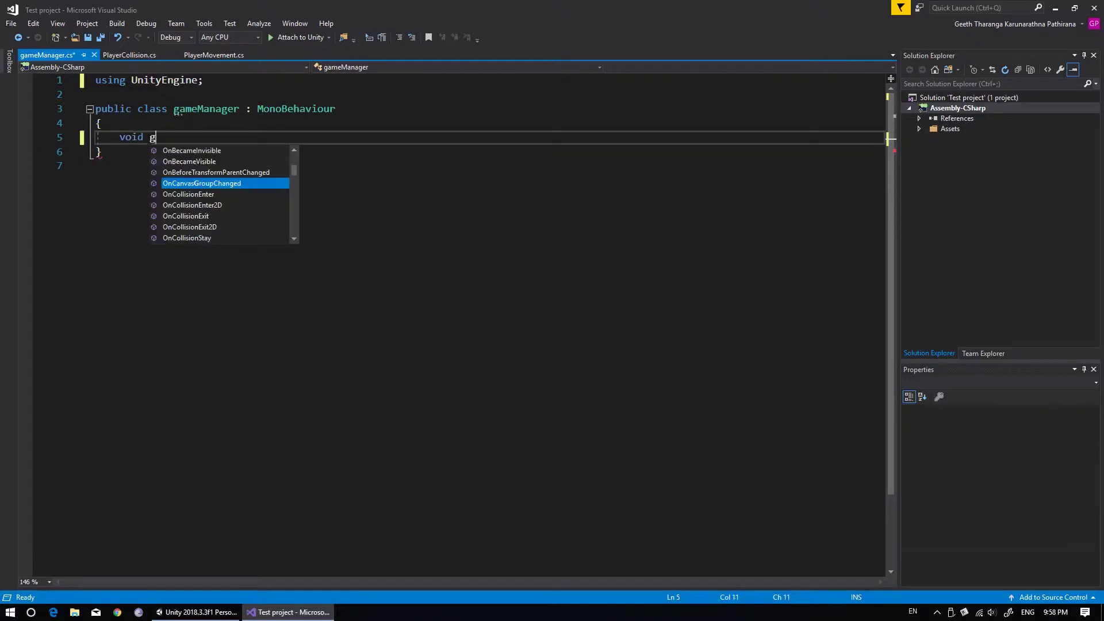
pyautogui.write('ameOver ()')
pyautogui.press('Return')
pyautogui.write('{')
pyautogui.press('Return')
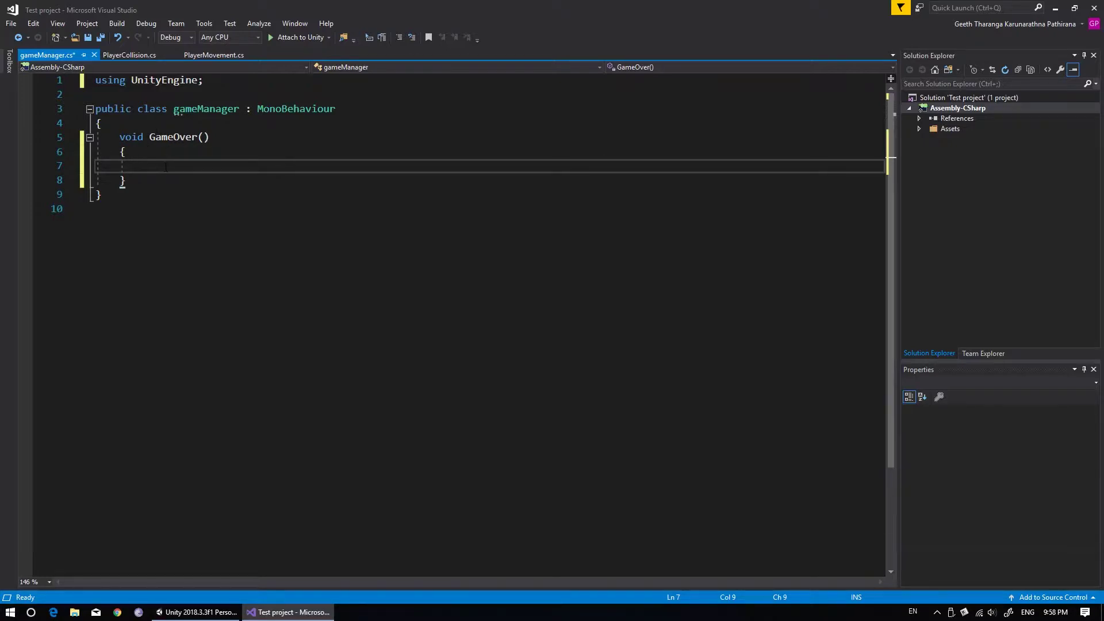
pyautogui.write('d')
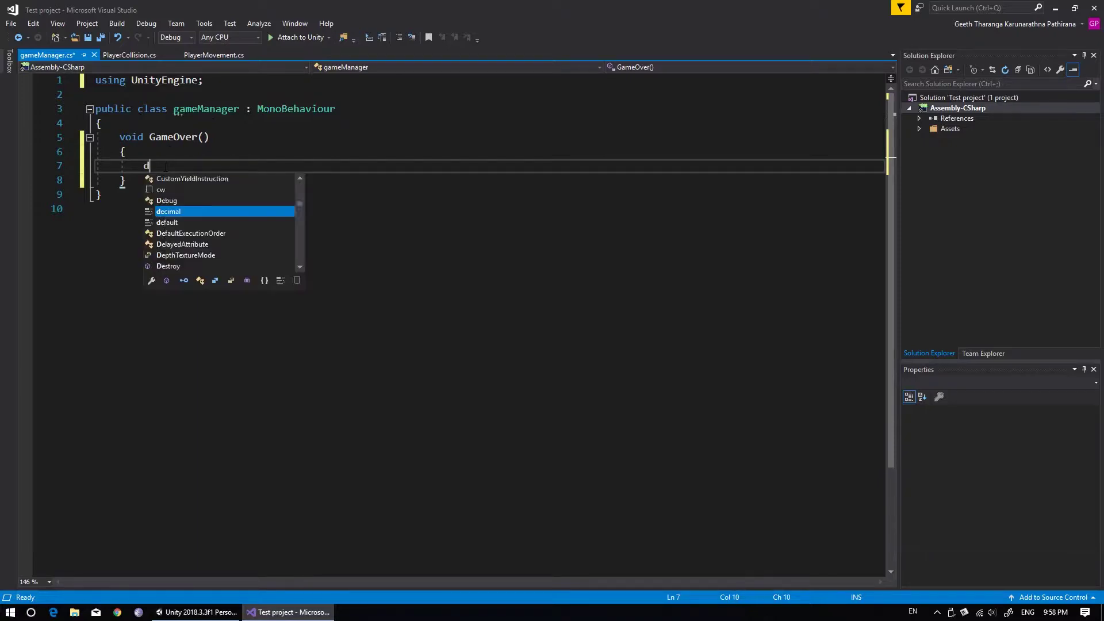
pyautogui.write('ebug.Lo("')
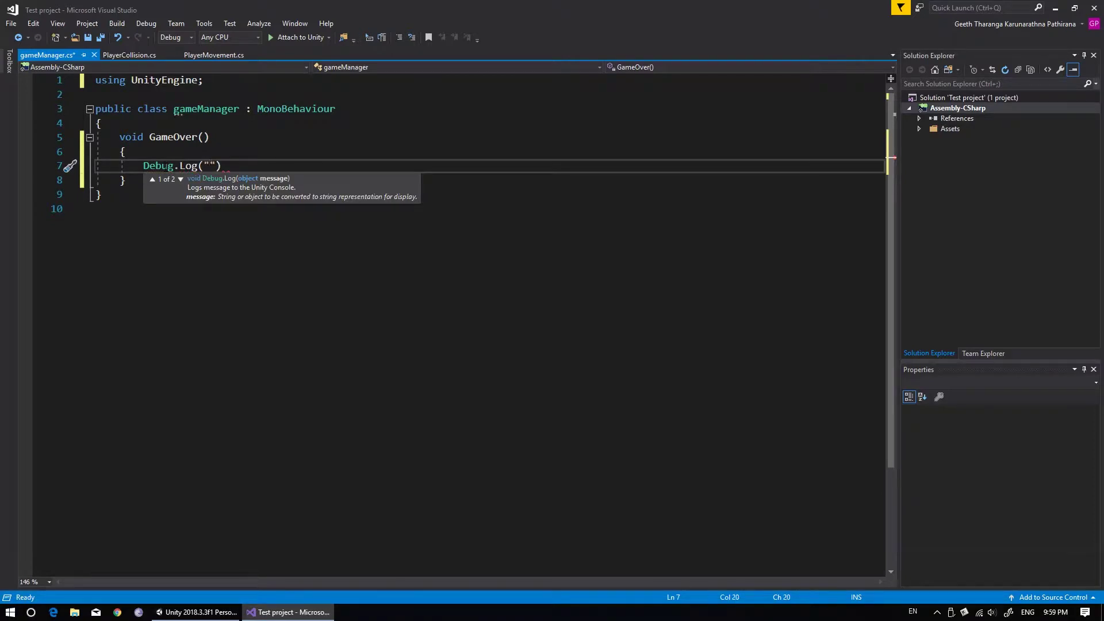
pyautogui.write('Game ')
pyautogui.write('Over')
pyautogui.write('");')
pyautogui.hotkey('ctrl', 's')
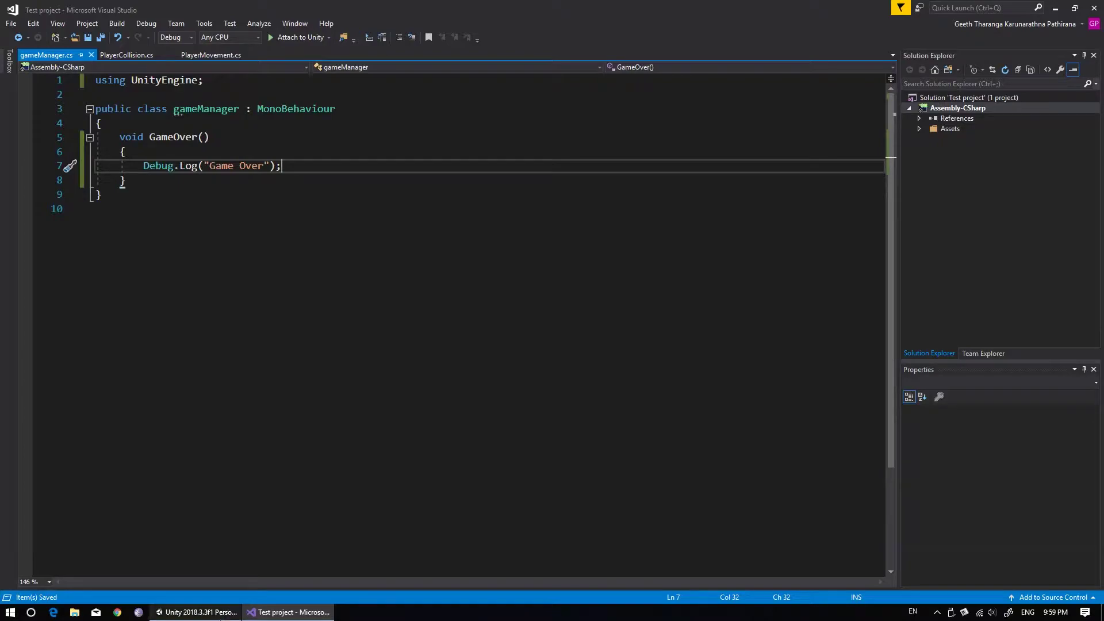
pyautogui.click(198, 612)
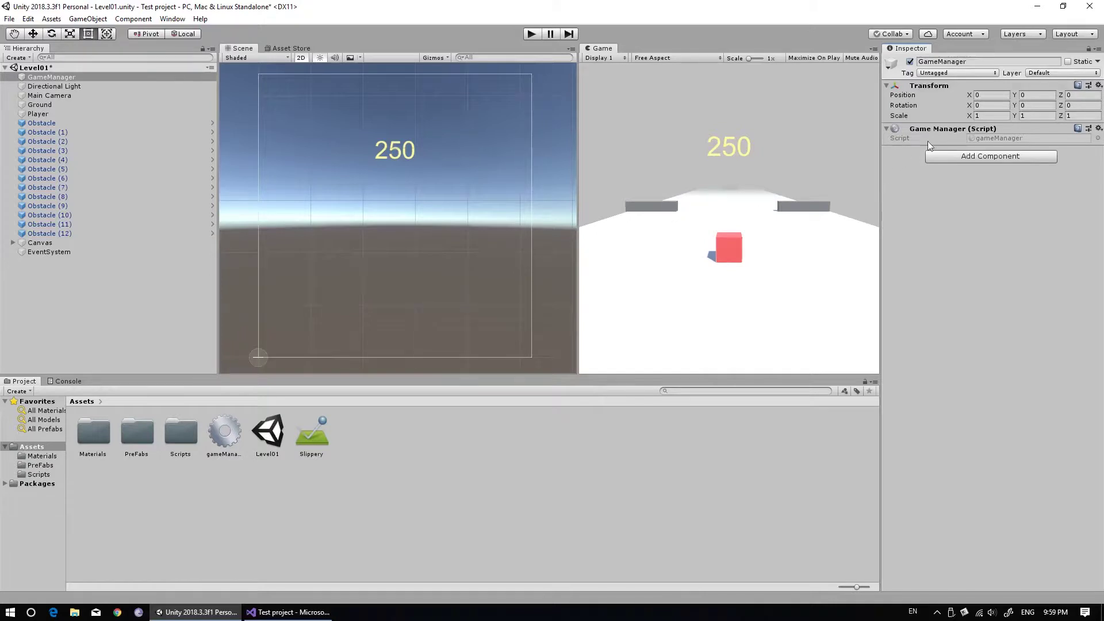
# - Bring Unity to the front and select Player to view its Player Movement and Player Collision scripts
pyautogui.click(289, 612)
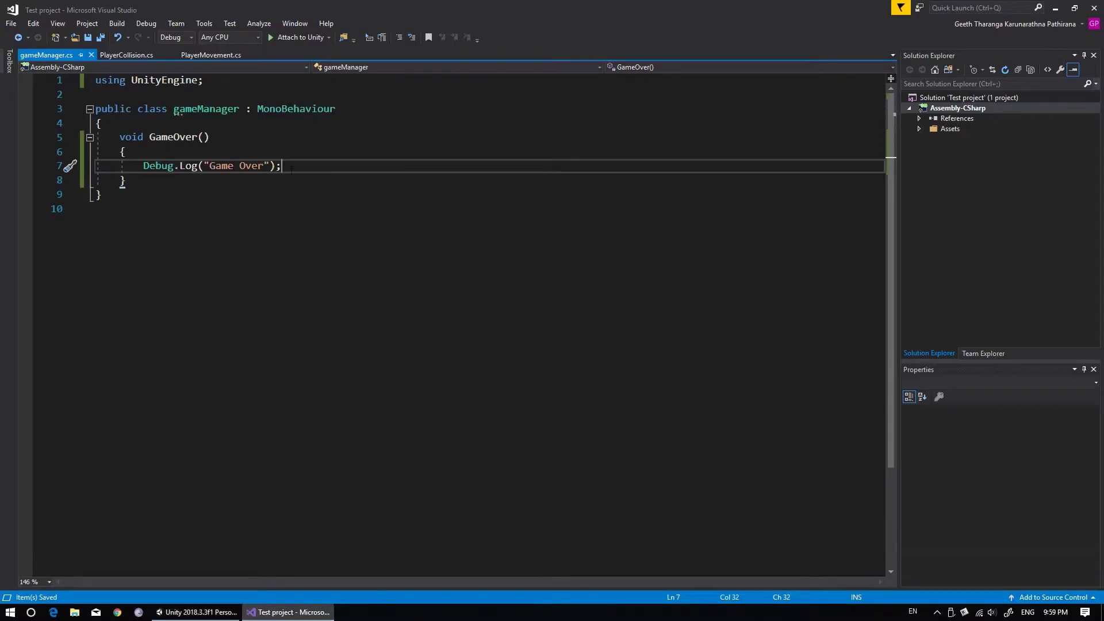
pyautogui.hotkey('alt', 'Tab')
pyautogui.click(81, 115)
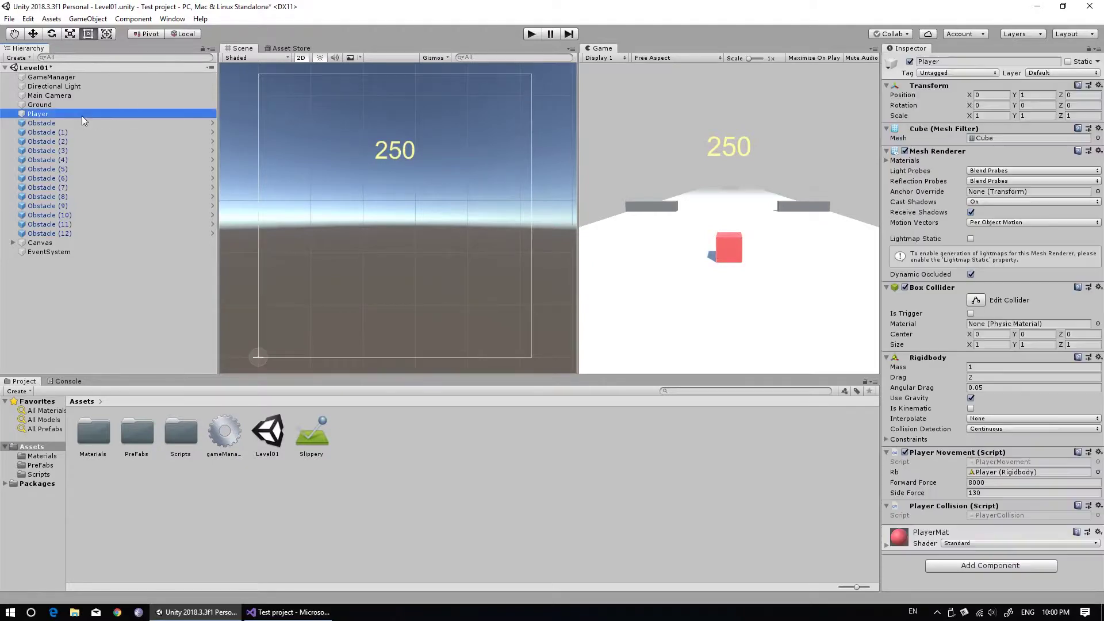
# - Open the PlayerCollision script in Visual Studio
pyautogui.doubleClick(1007, 515)
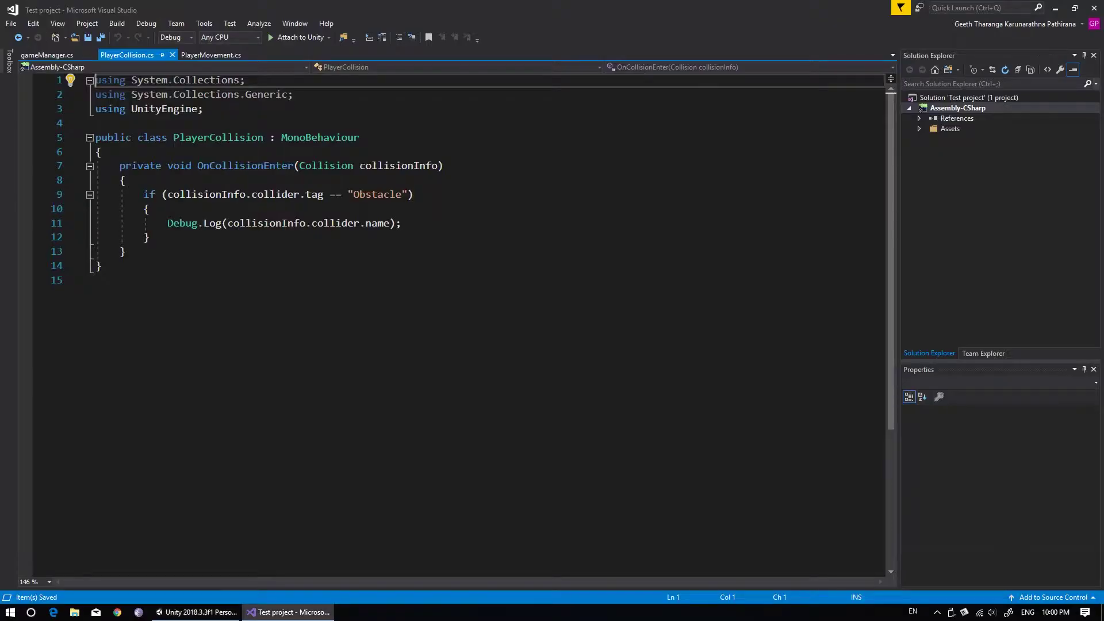
pyautogui.click(402, 223)
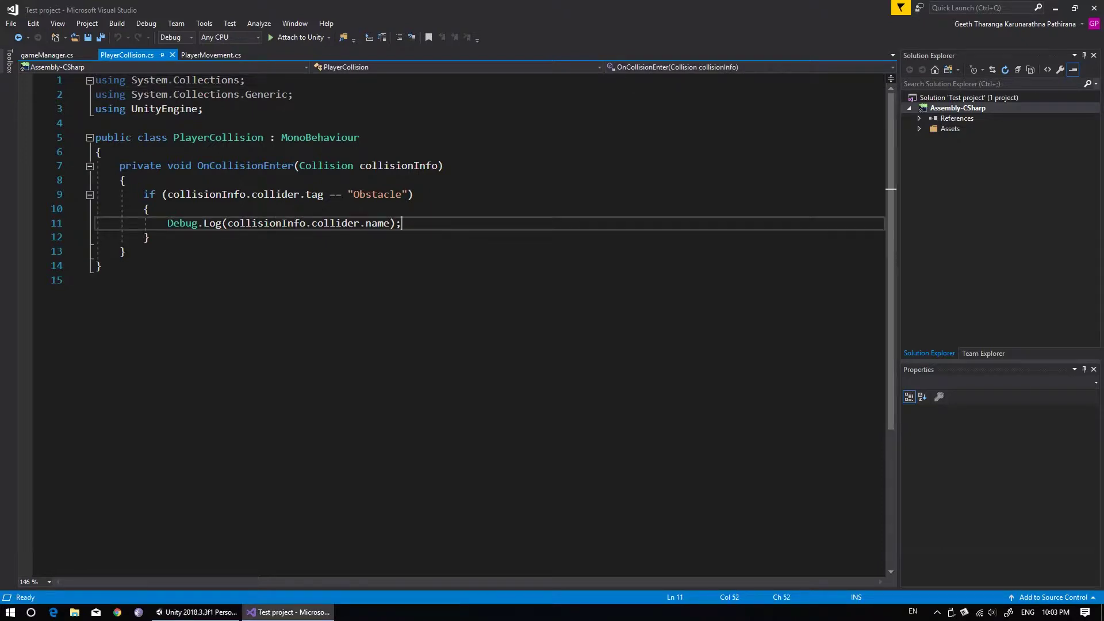
pyautogui.click(196, 611)
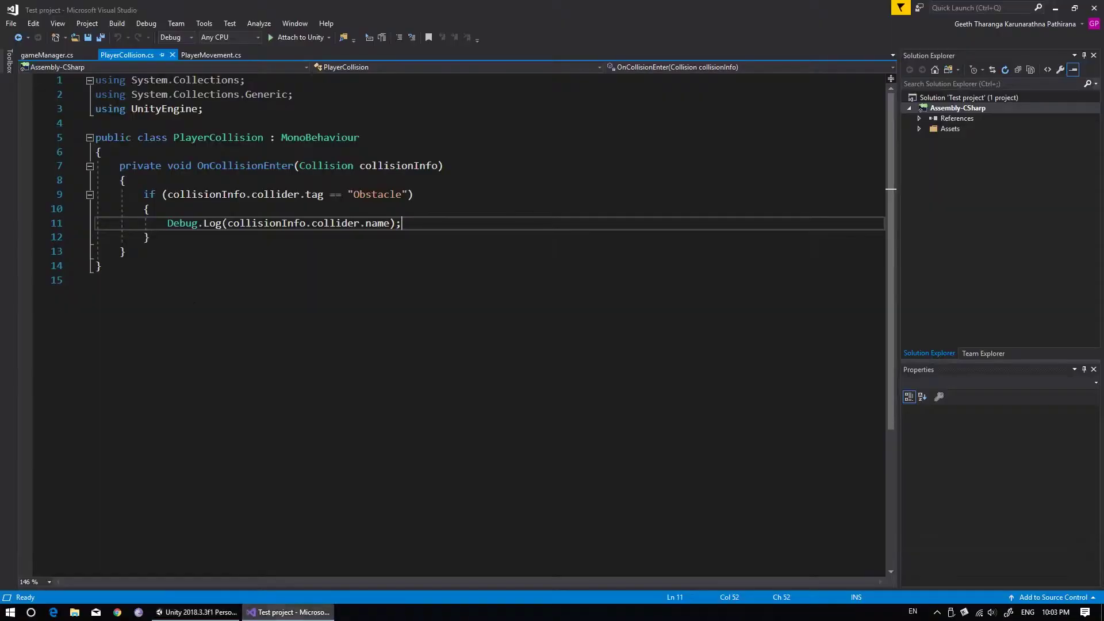
pyautogui.click(291, 613)
pyautogui.click(217, 603)
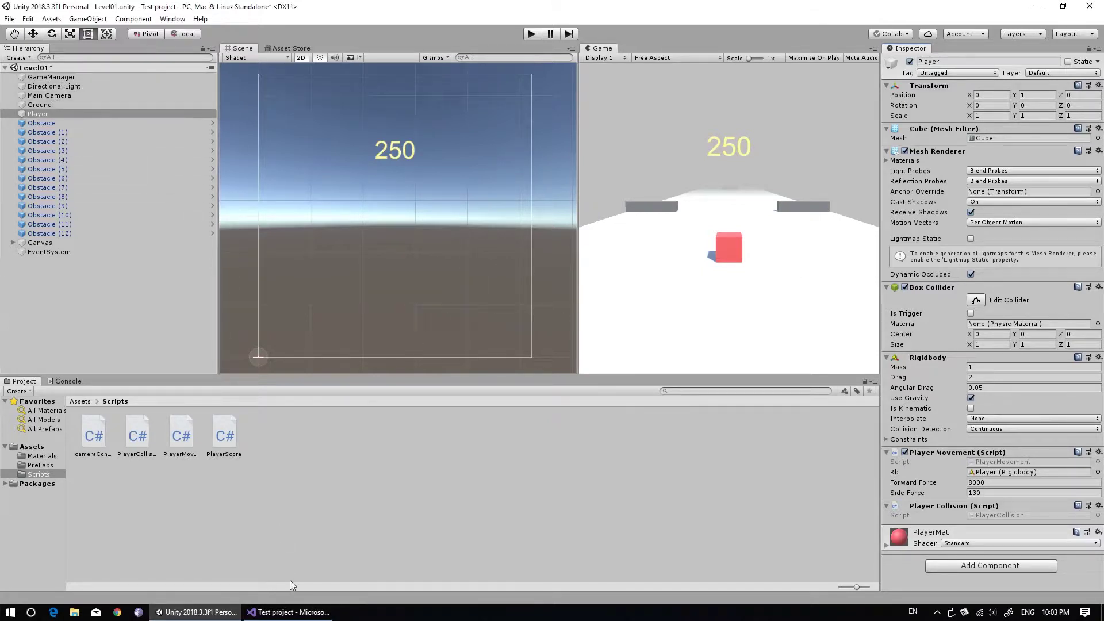
pyautogui.click(290, 611)
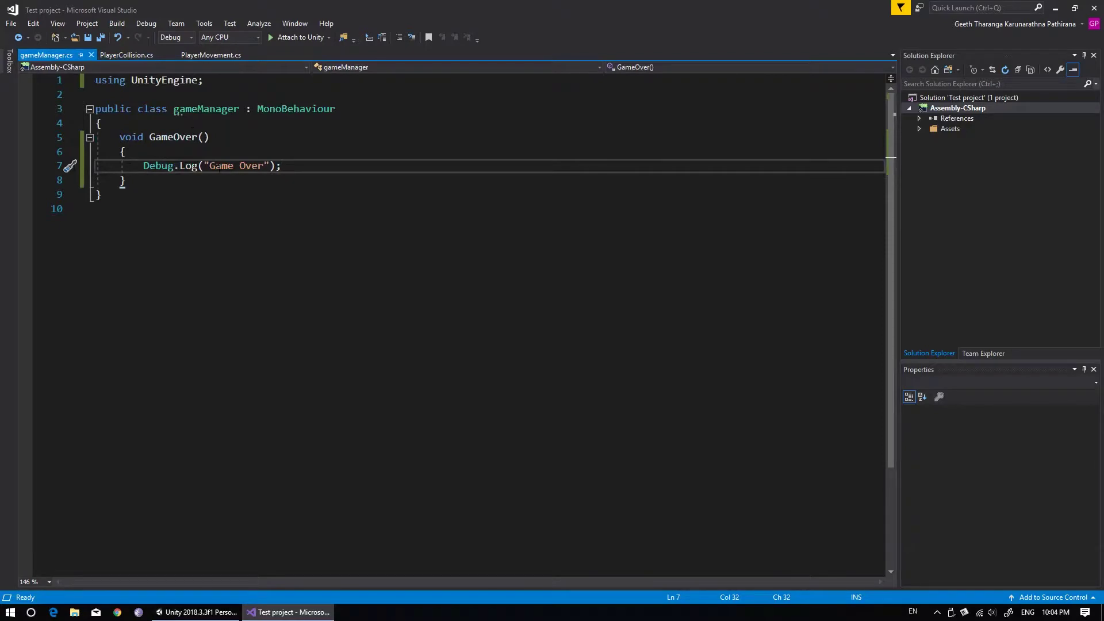
pyautogui.click(135, 54)
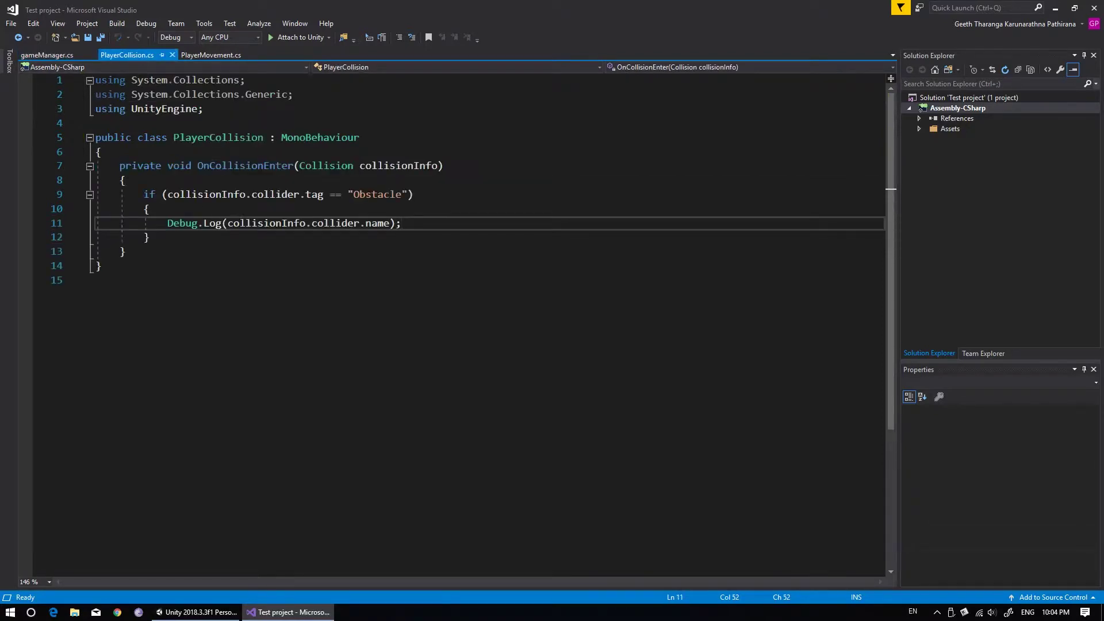
# - Delete the Debug.Log statement on line 11 and save PlayerCollision
pyautogui.click(168, 223)
pyautogui.moveTo(168, 223); pyautogui.dragTo(402, 223)
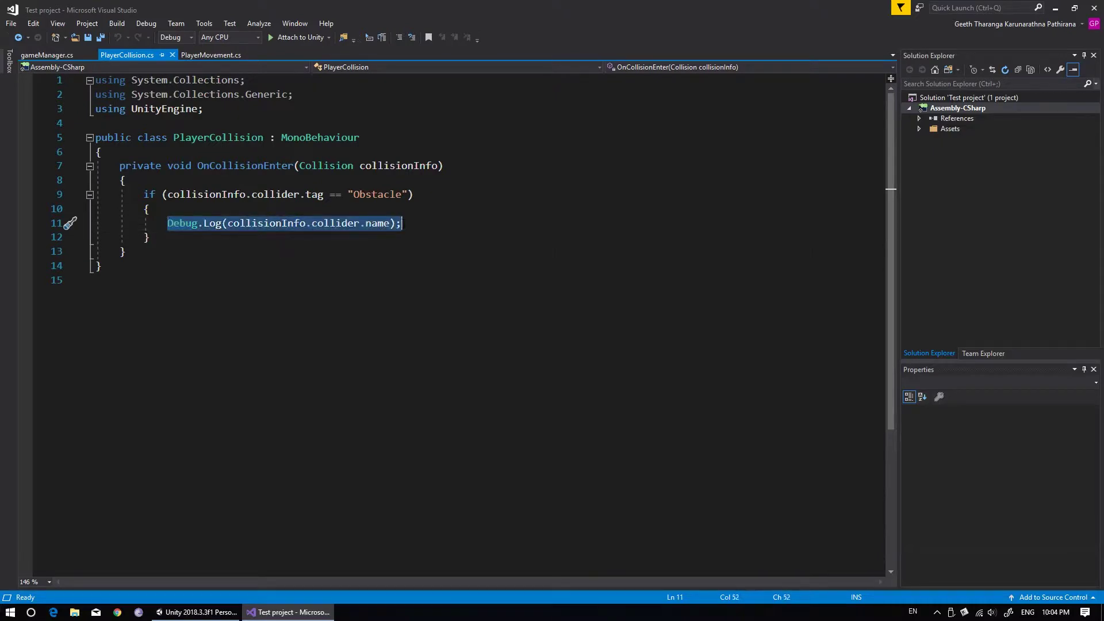
pyautogui.press('Delete')
pyautogui.hotkey('ctrl', 's')
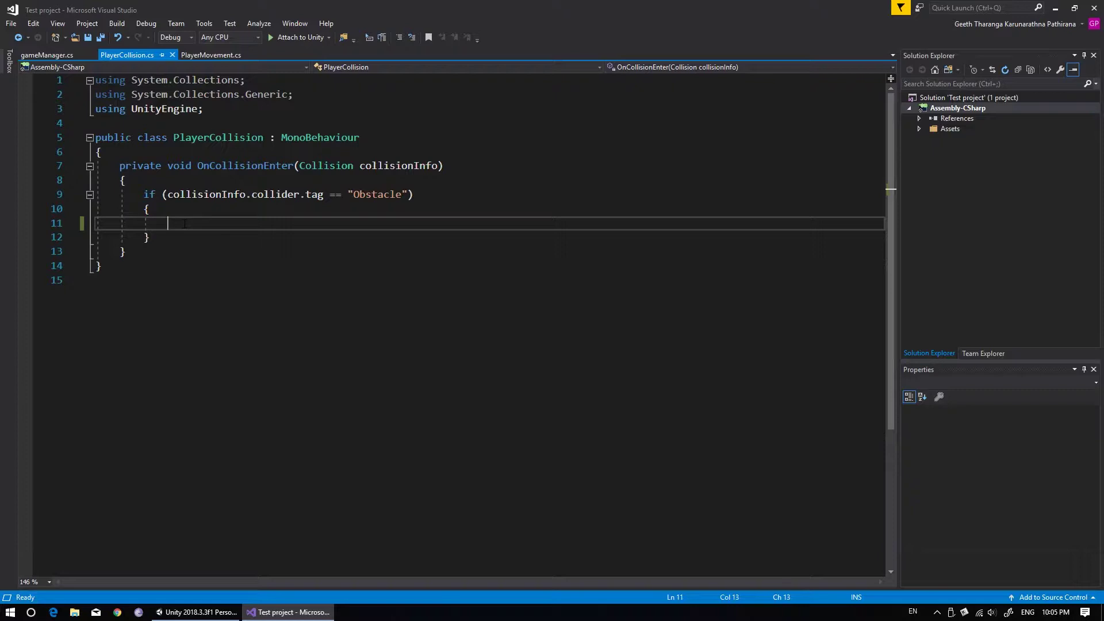
# - Type FindObjectOfType<gameManager>(). in the Obstacle check using IntelliSense completion
pyautogui.write('find')
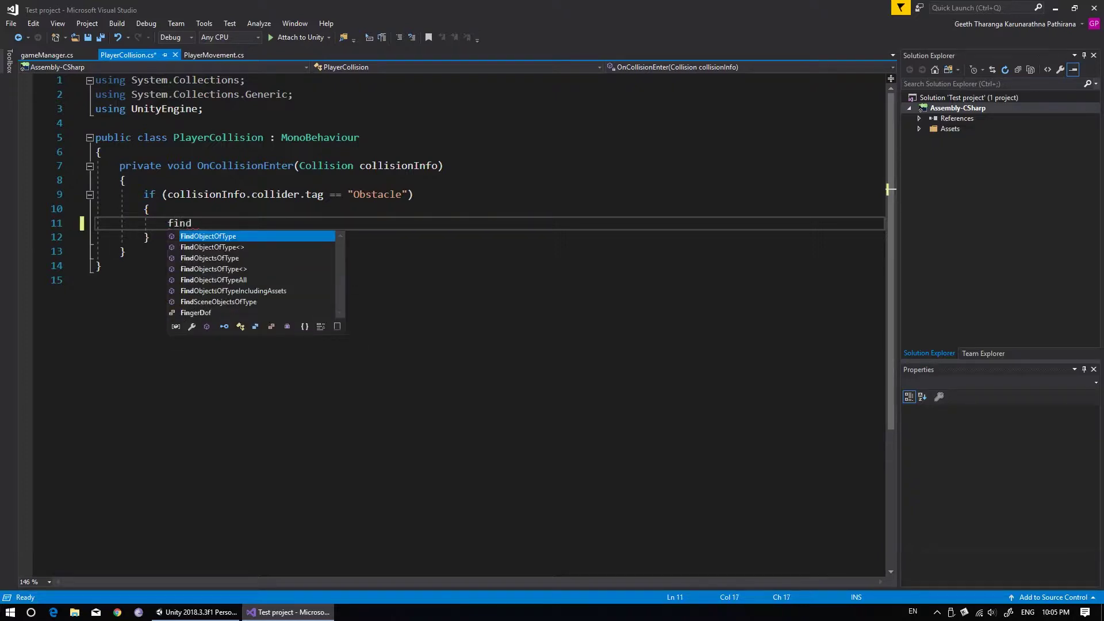
pyautogui.press('Tab')
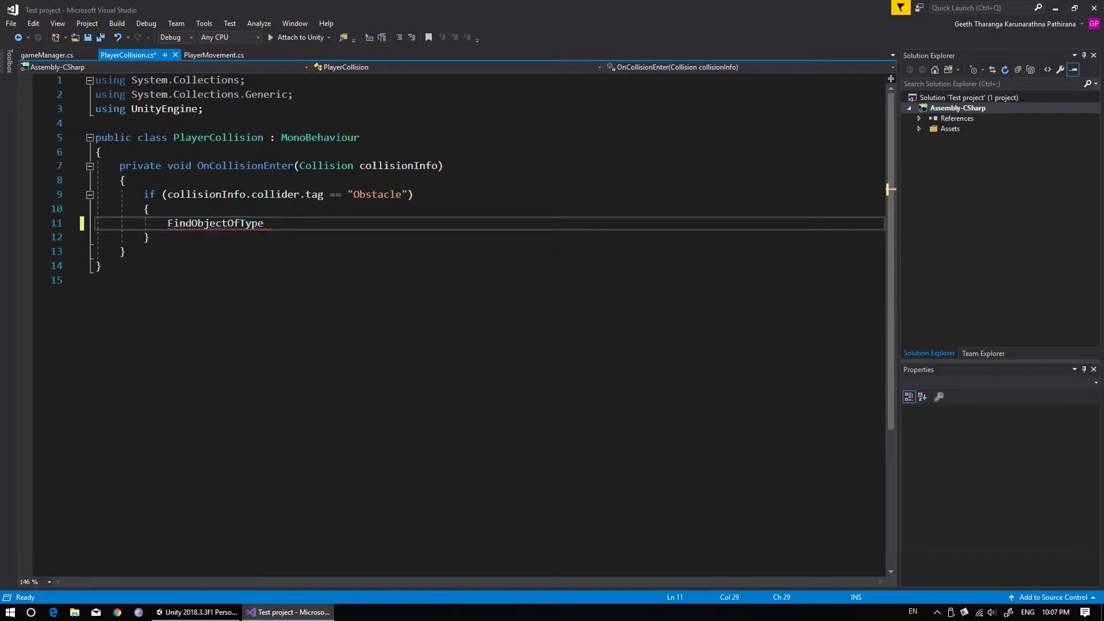
pyautogui.write('<')
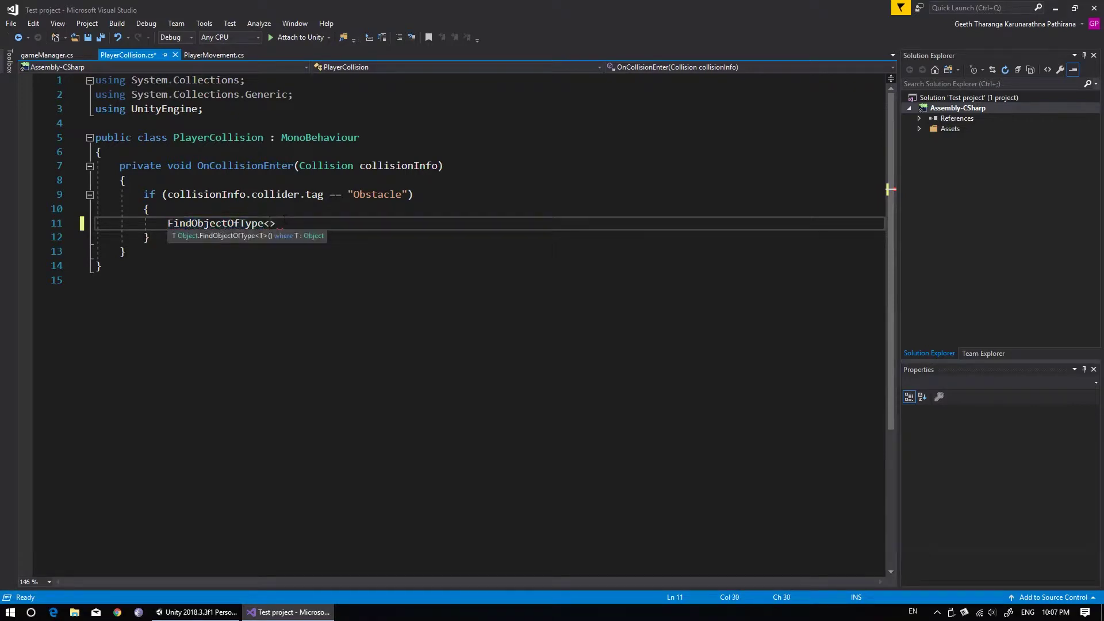
pyautogui.write('ga')
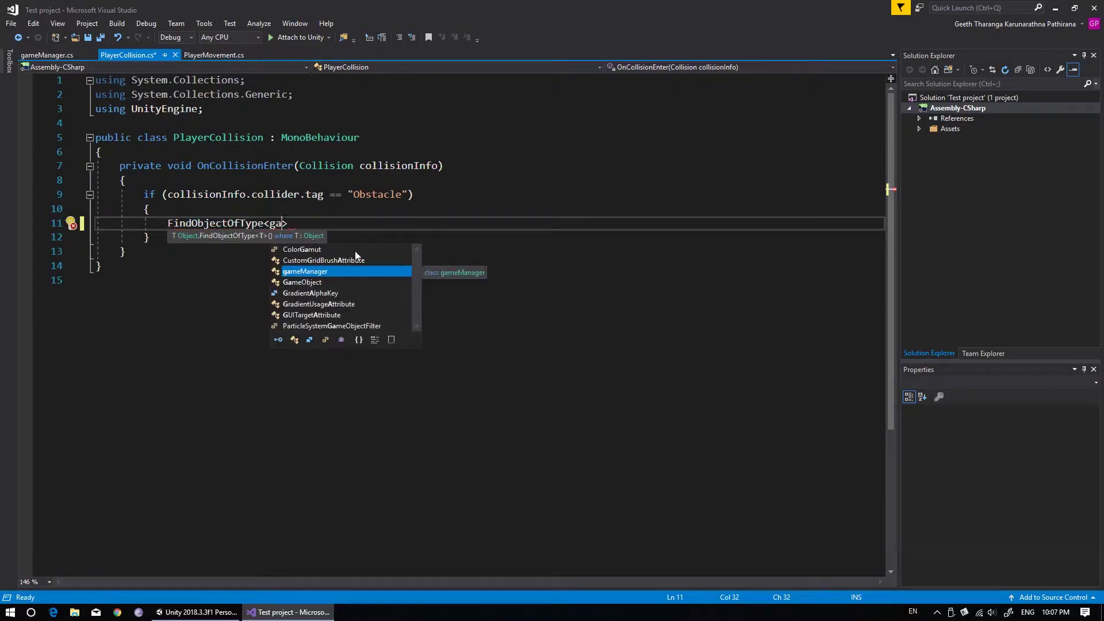
pyautogui.press('Tab')
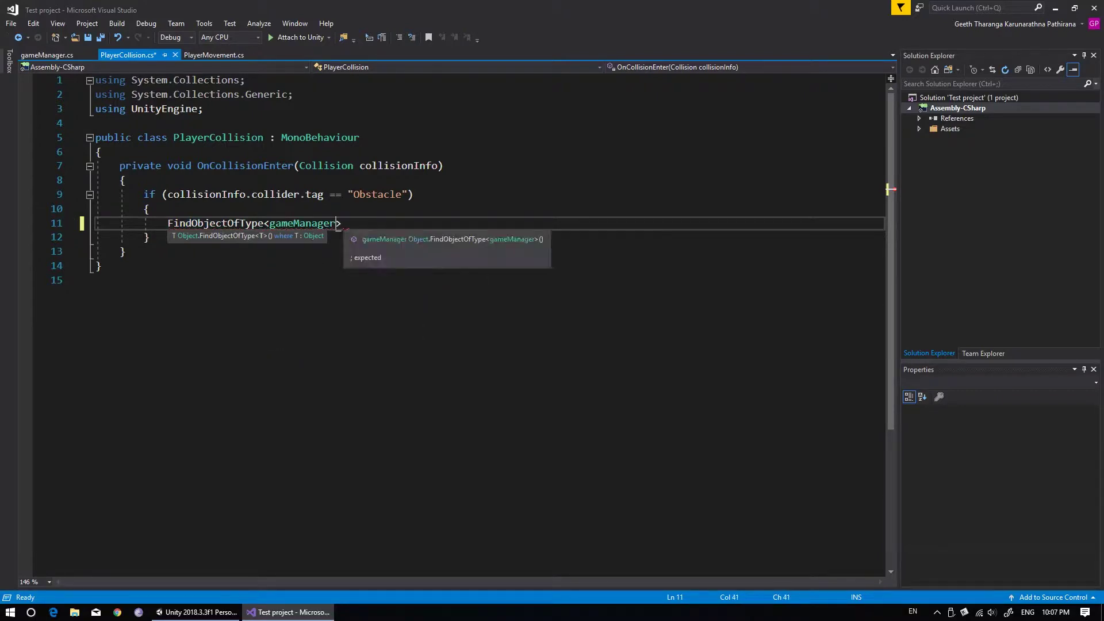
pyautogui.press('Right')
pyautogui.write('()')
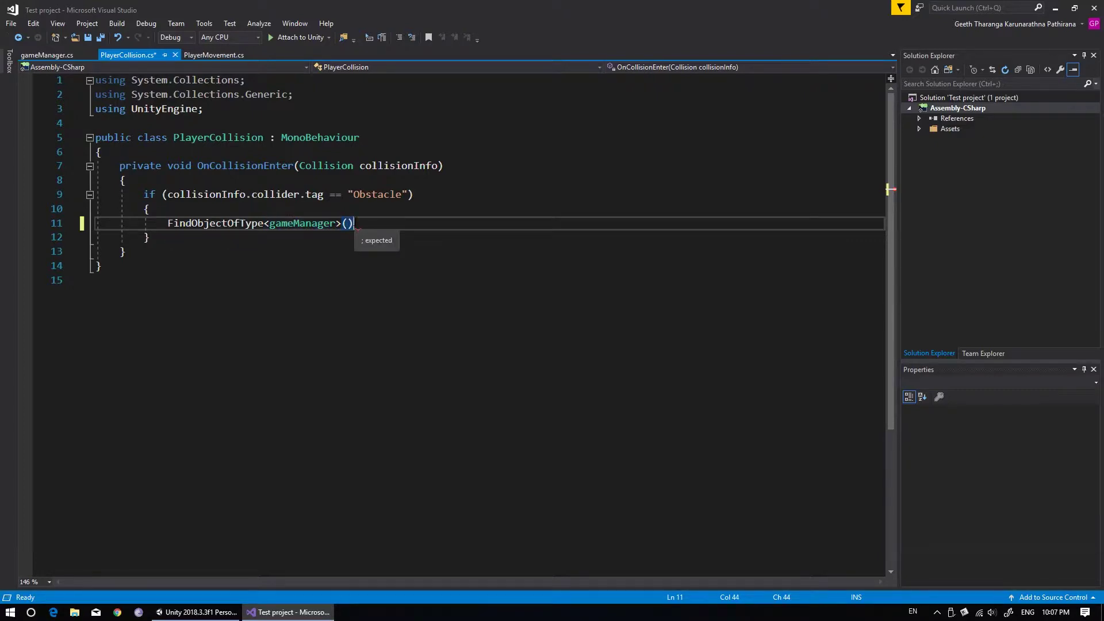
pyautogui.write('.')
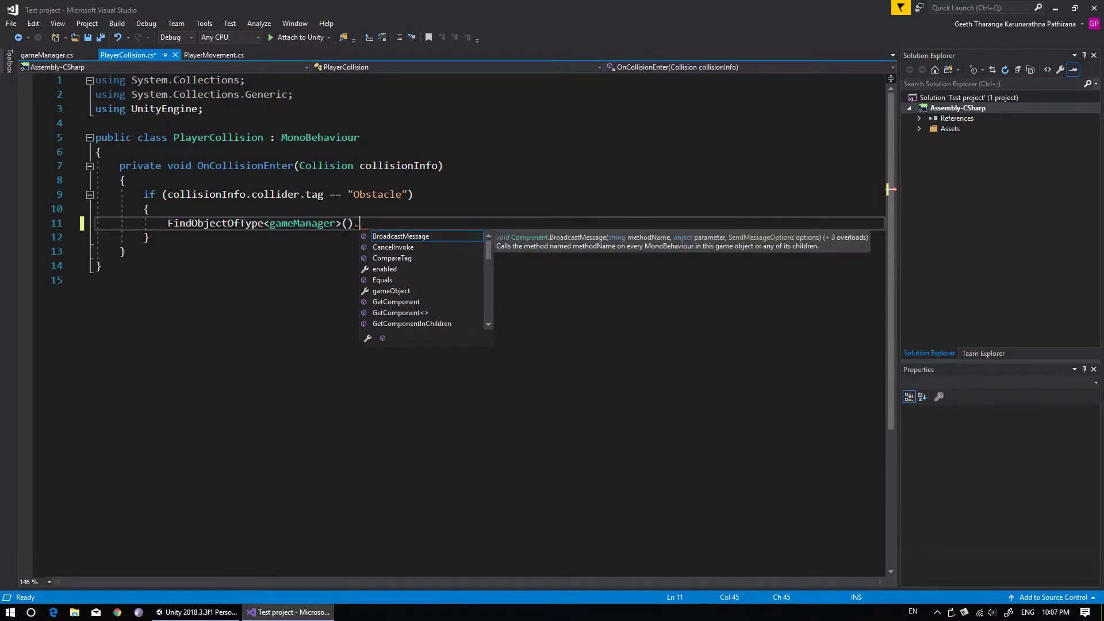
pyautogui.scroll(-2, 423, 257)
pyautogui.scroll(-3, 423, 257)
pyautogui.scroll(-2, 424, 257)
pyautogui.scroll(4, 396, 315)
pyautogui.scroll(3, 395, 316)
pyautogui.scroll(-3, 396, 300)
pyautogui.scroll(-3, 395, 300)
pyautogui.scroll(6, 396, 300)
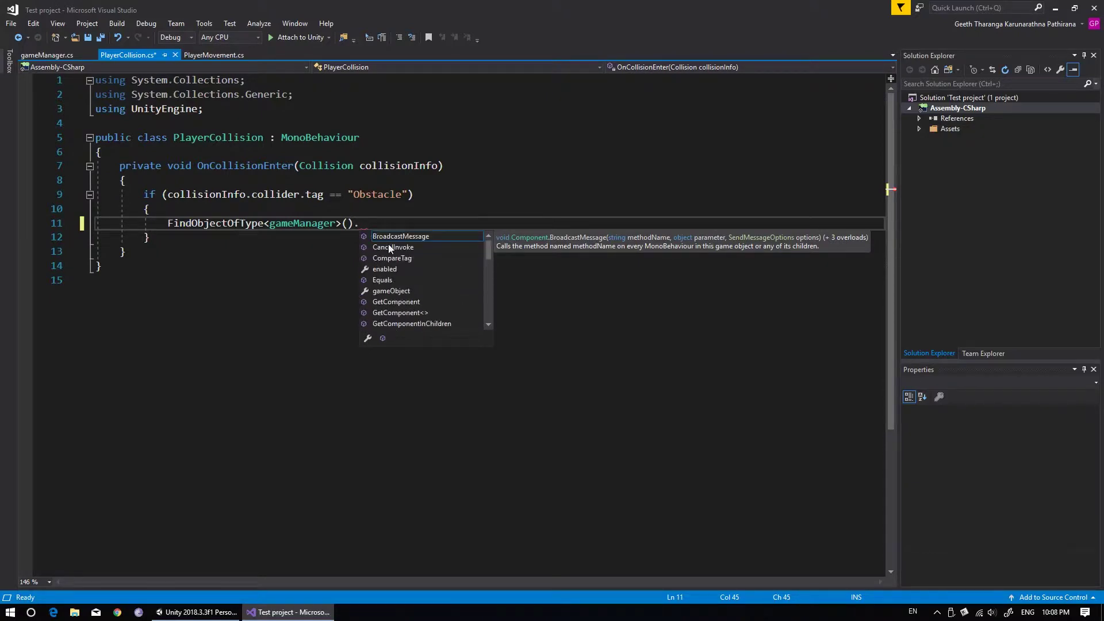
# - Make the GameOver method public in the gameManager script and save it
pyautogui.click(40, 54)
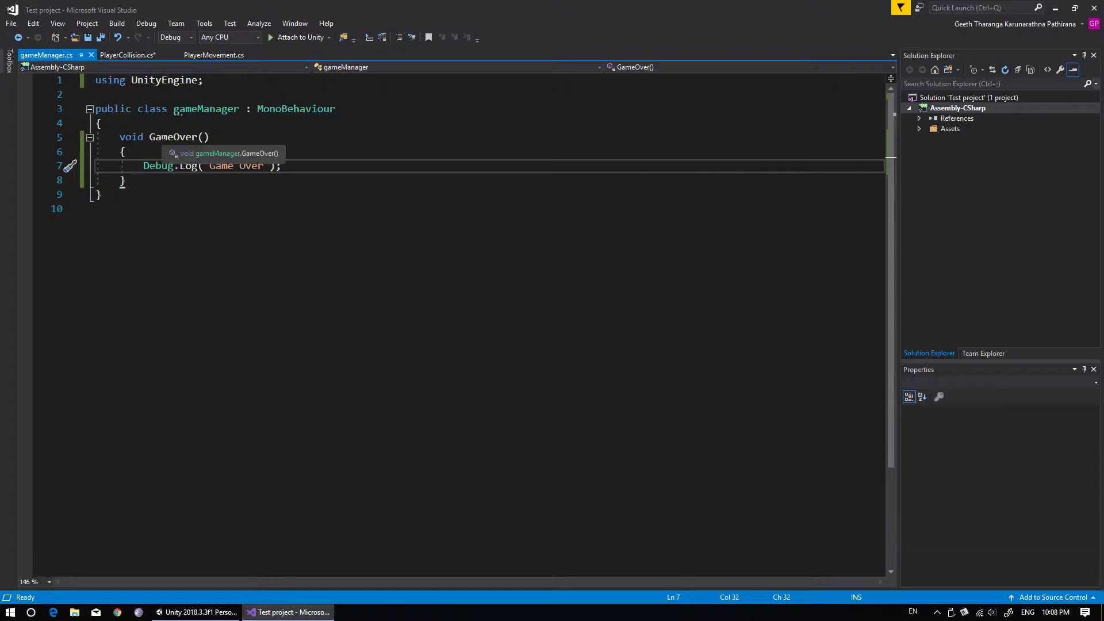
pyautogui.click(115, 137)
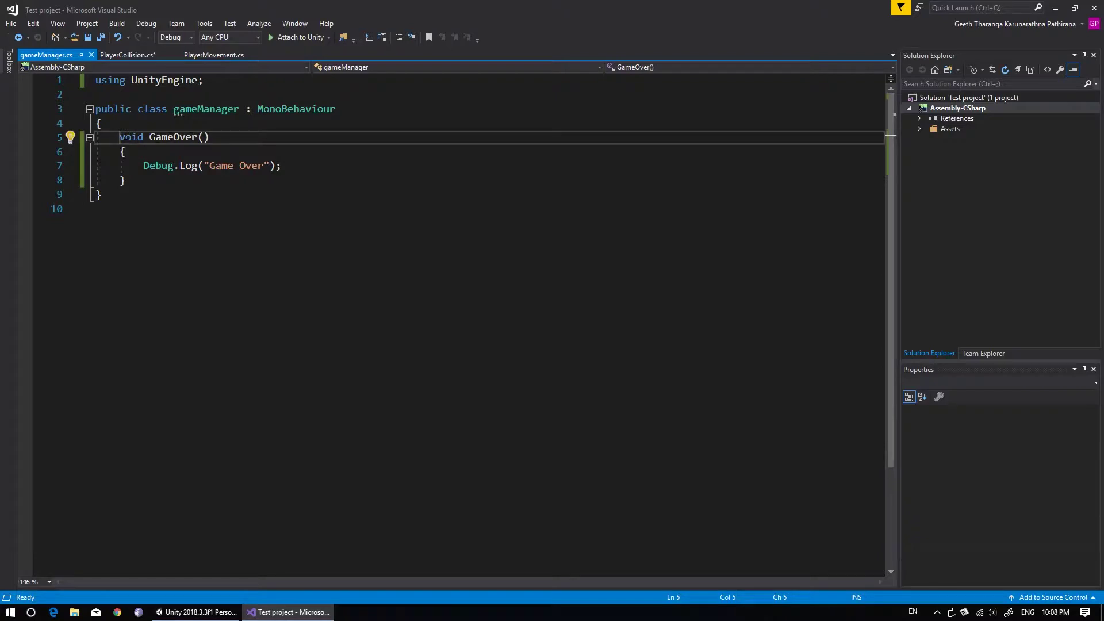
pyautogui.write('public')
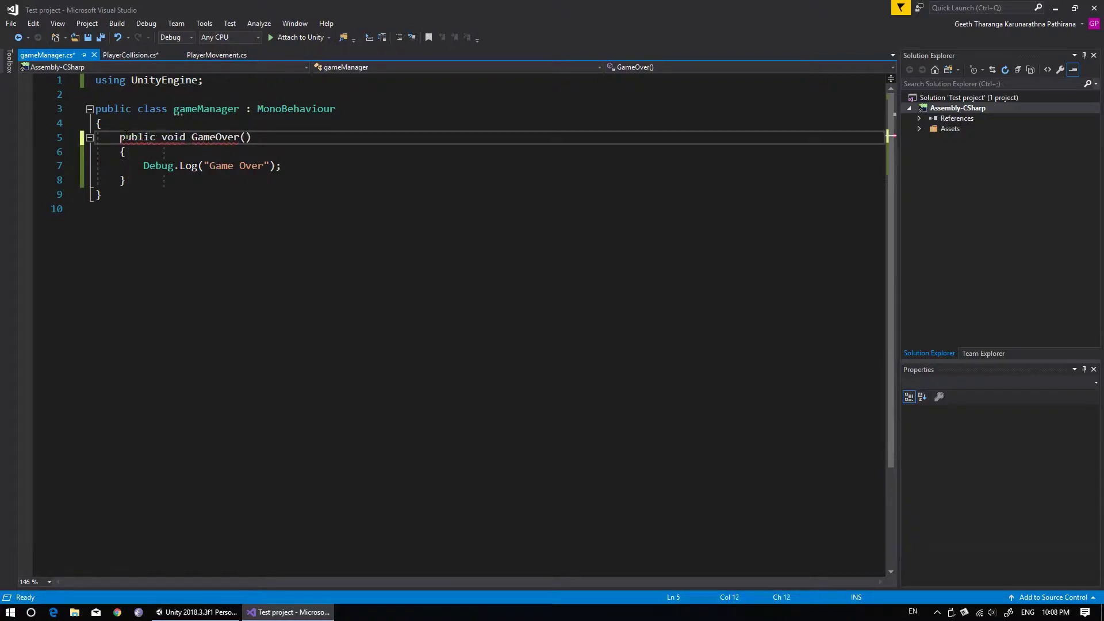
pyautogui.hotkey('ctrl', 's')
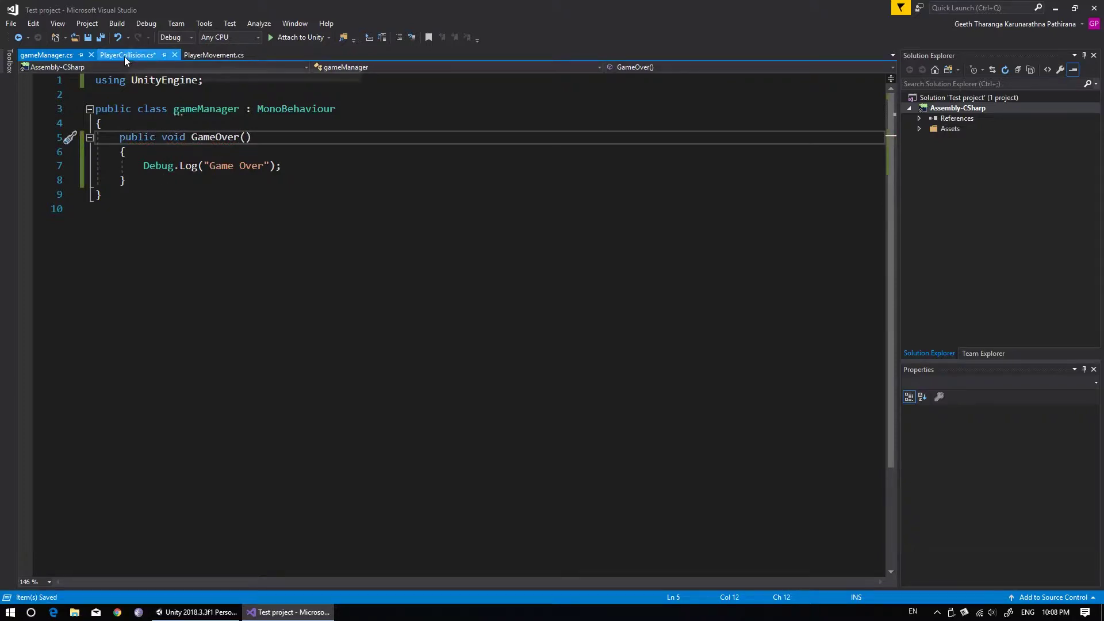
# - Complete the call as FindObjectOfType<gameManager>().GameOver(); in PlayerCollision and save
pyautogui.click(124, 56)
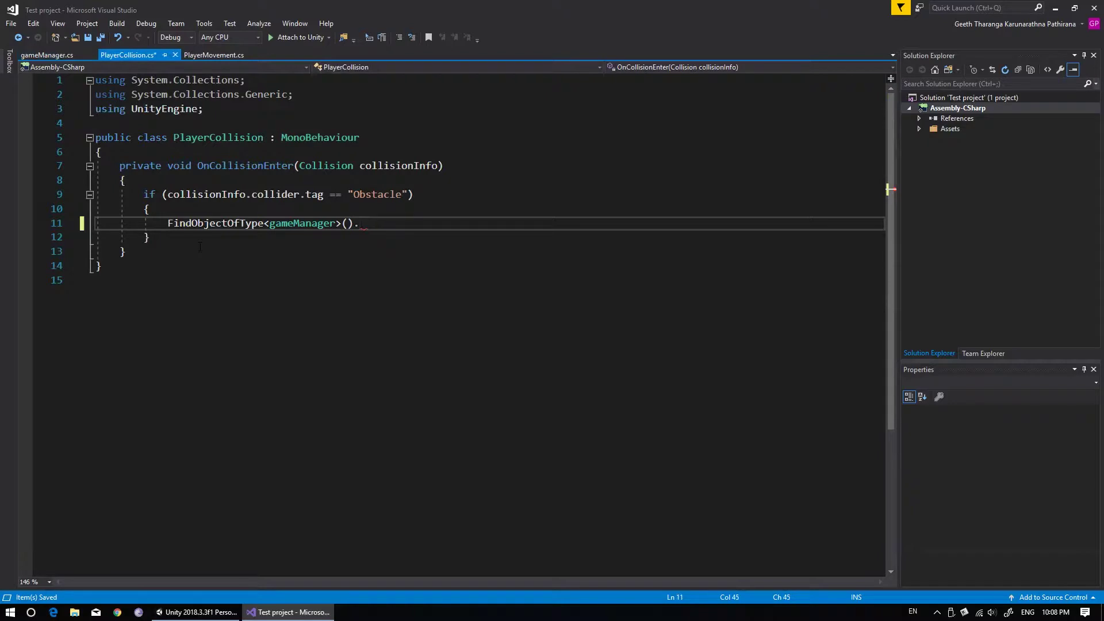
pyautogui.press('BackSpace')
pyautogui.write('.')
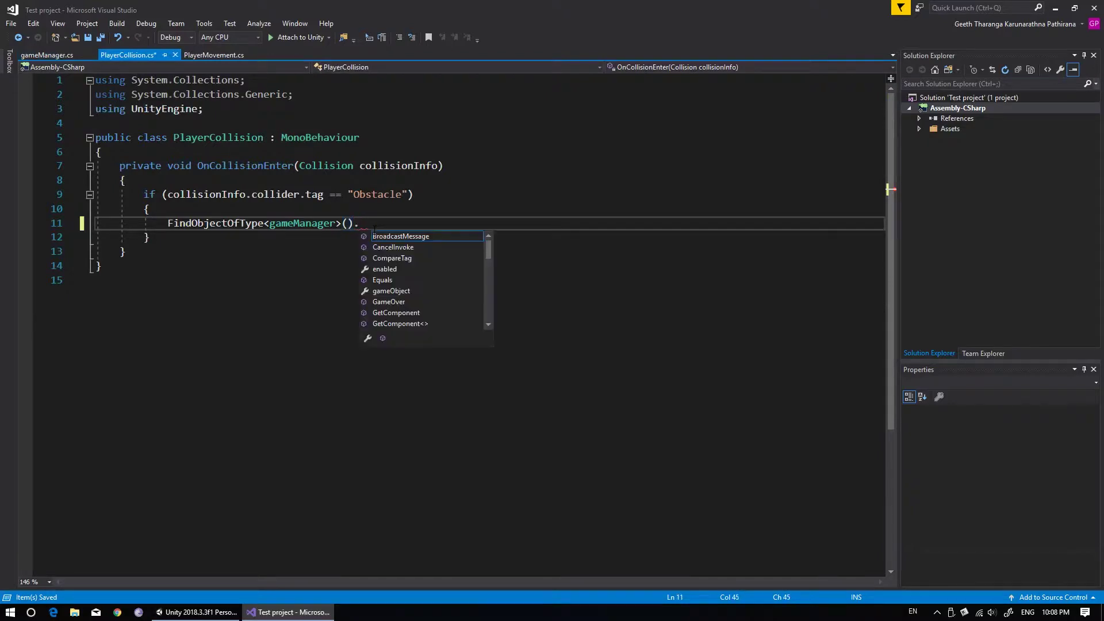
pyautogui.scroll(-3, 405, 275)
pyautogui.scroll(-2, 405, 275)
pyautogui.scroll(-2, 405, 275)
pyautogui.scroll(3, 405, 275)
pyautogui.scroll(3, 396, 274)
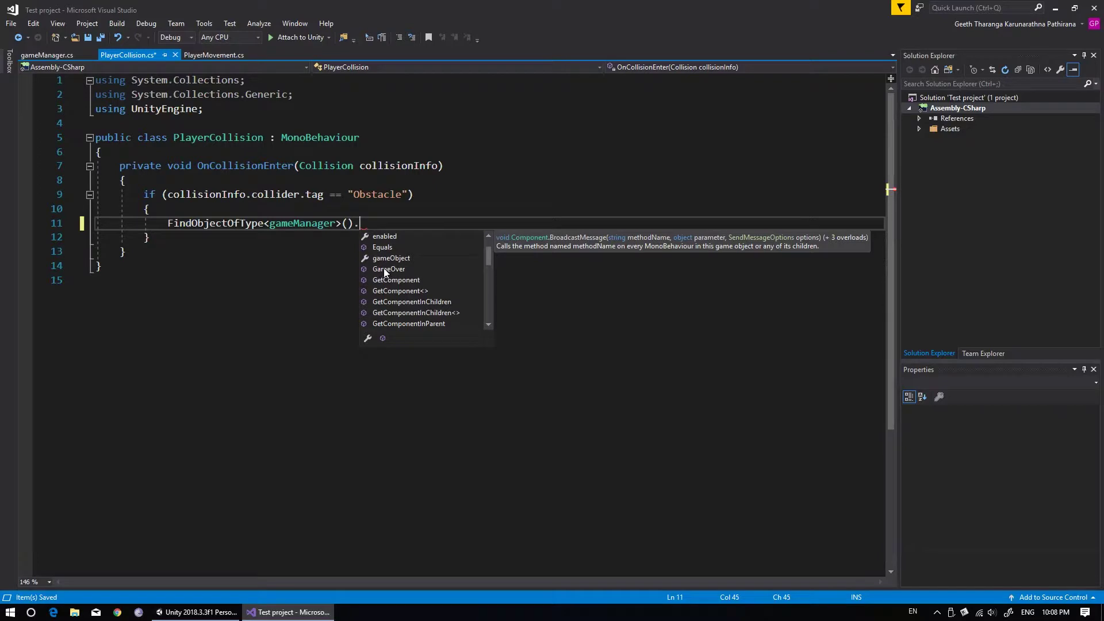
pyautogui.doubleClick(384, 268)
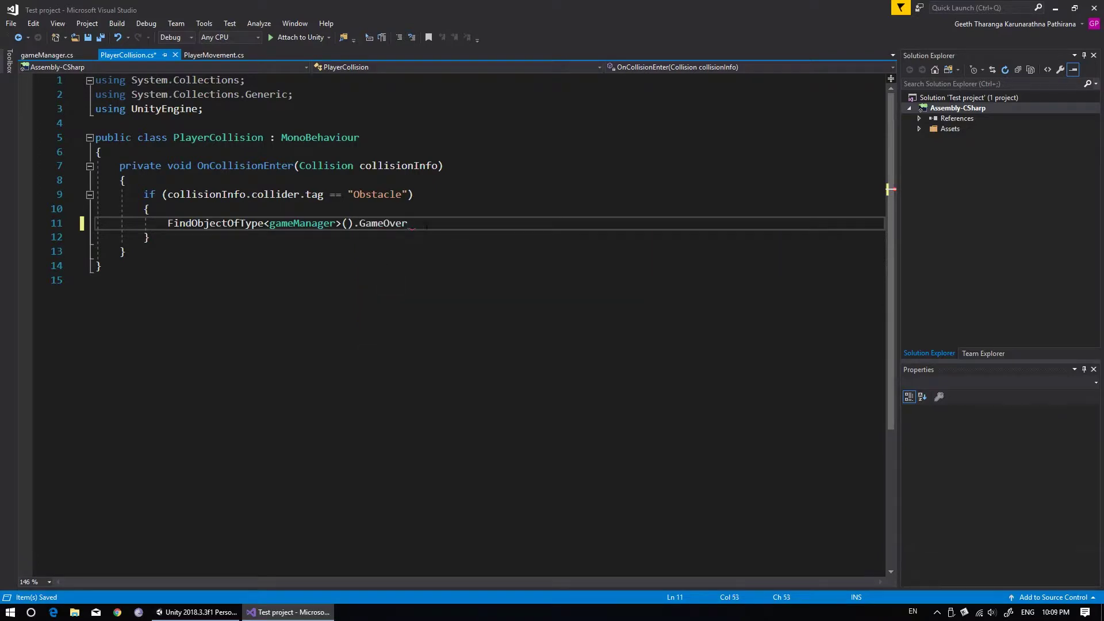
pyautogui.write('()')
pyautogui.write(';')
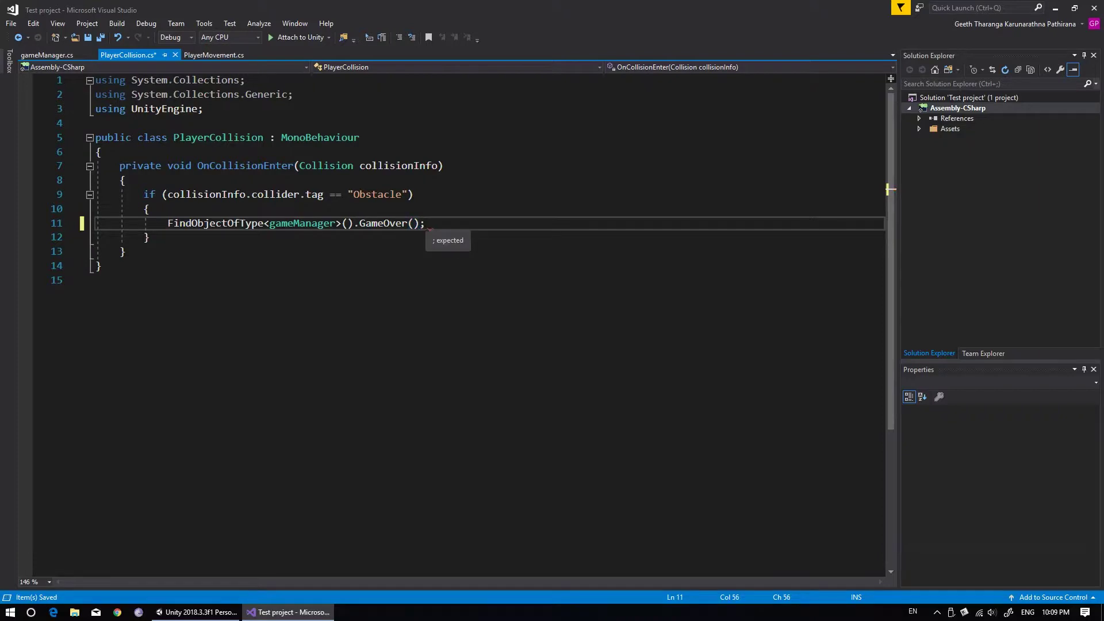
pyautogui.hotkey('ctrl', 's')
# - Play the level in Unity and check the Console for "Game Over" messages
pyautogui.click(195, 613)
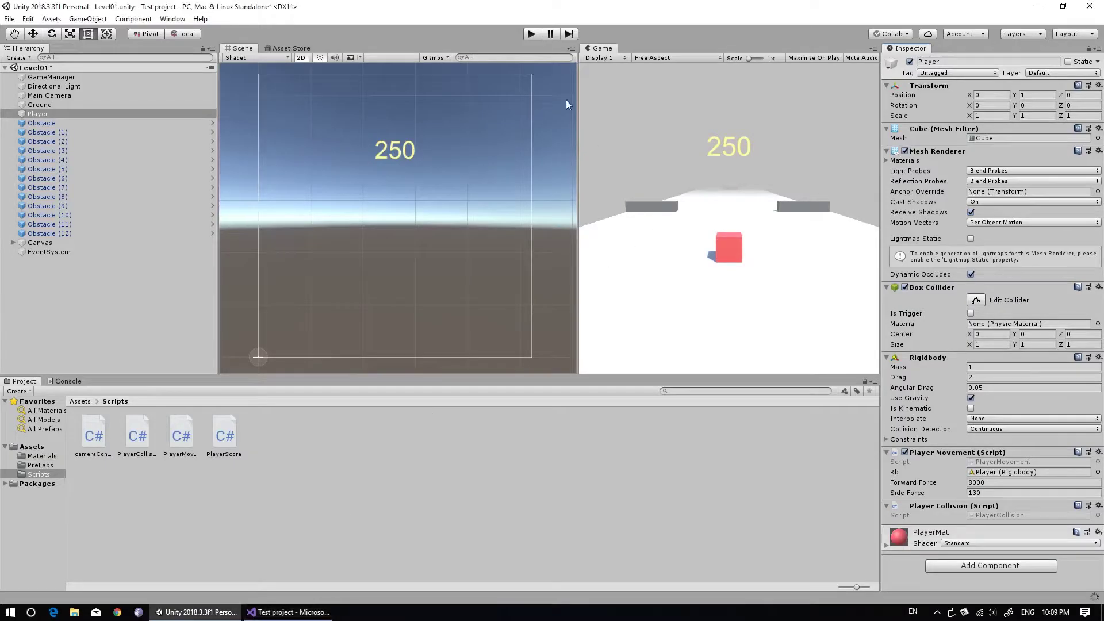
pyautogui.click(534, 33)
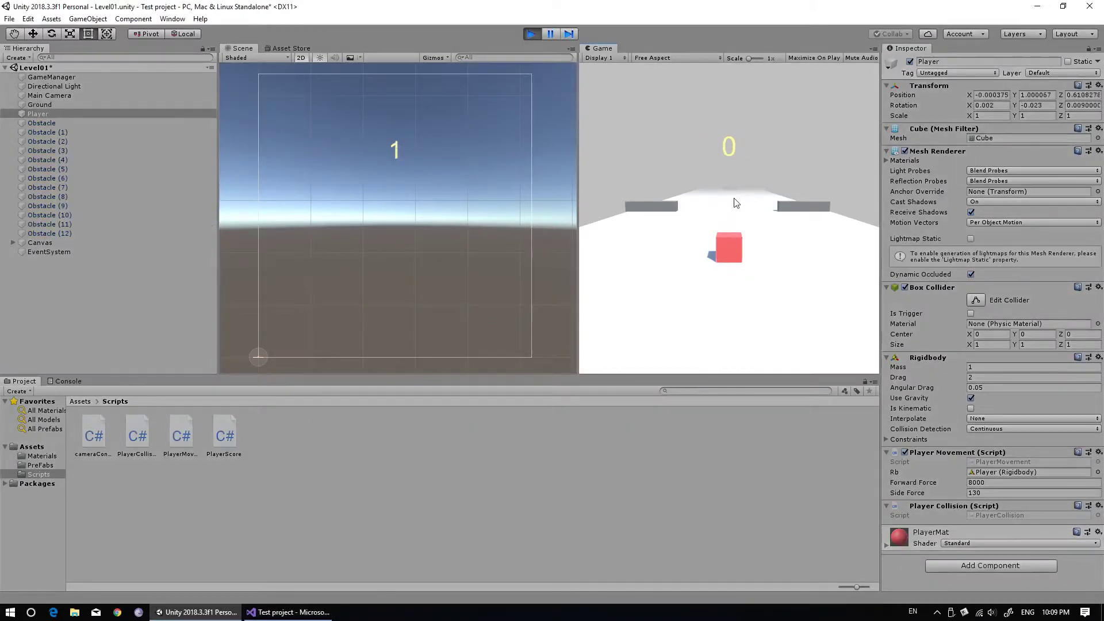
pyautogui.click(77, 379)
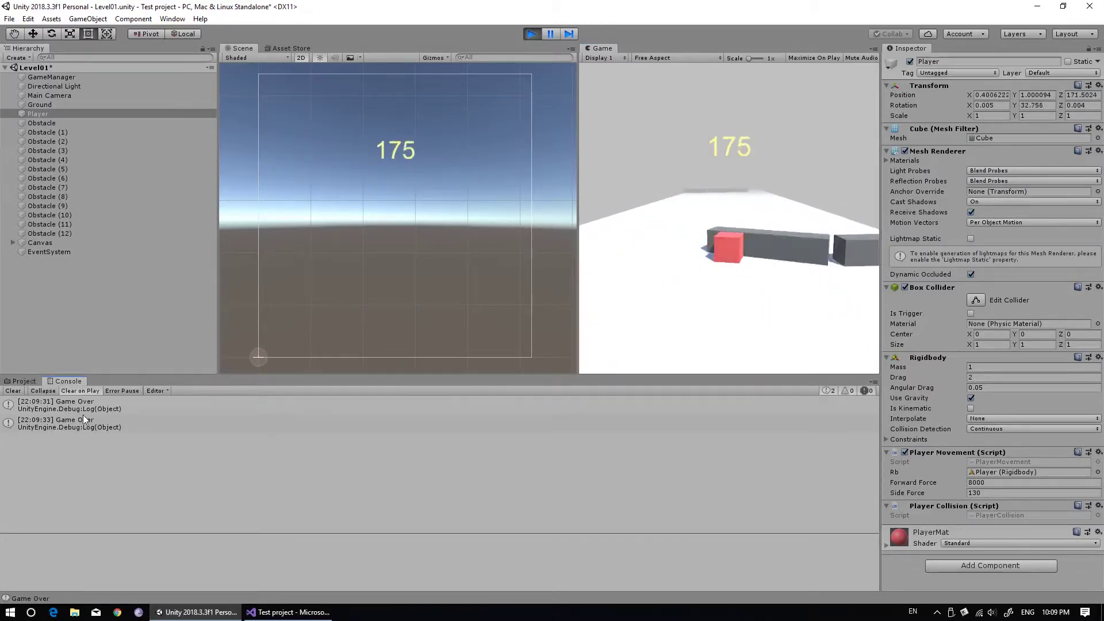
# - Stop Play mode and open the PlayerMovement script in the code editor
pyautogui.hotkey('ctrl', 'p')
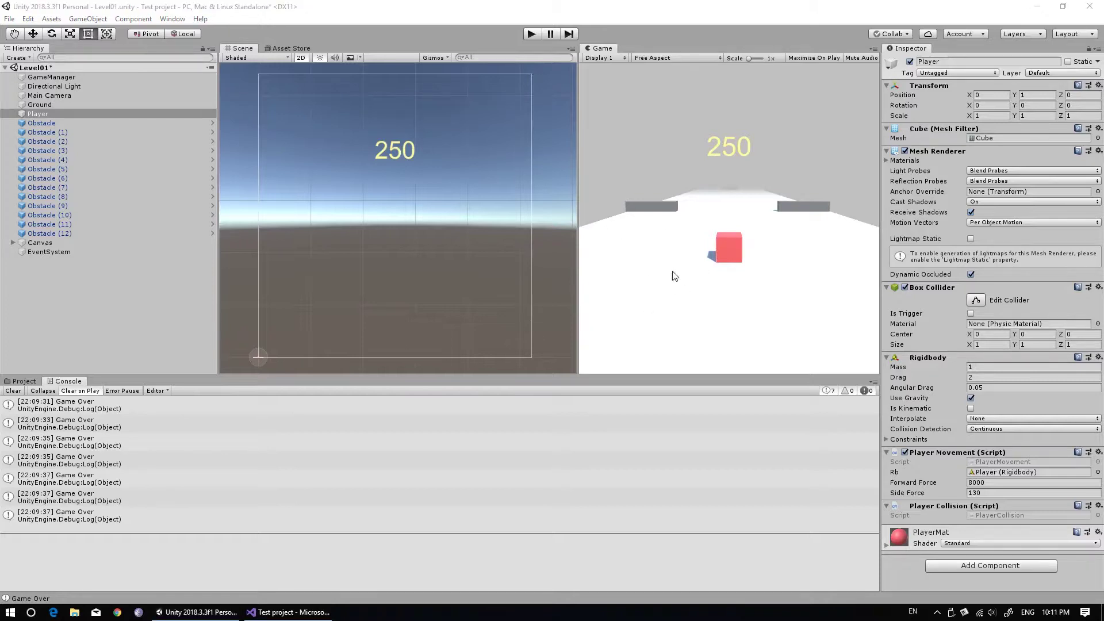
pyautogui.click(1006, 463)
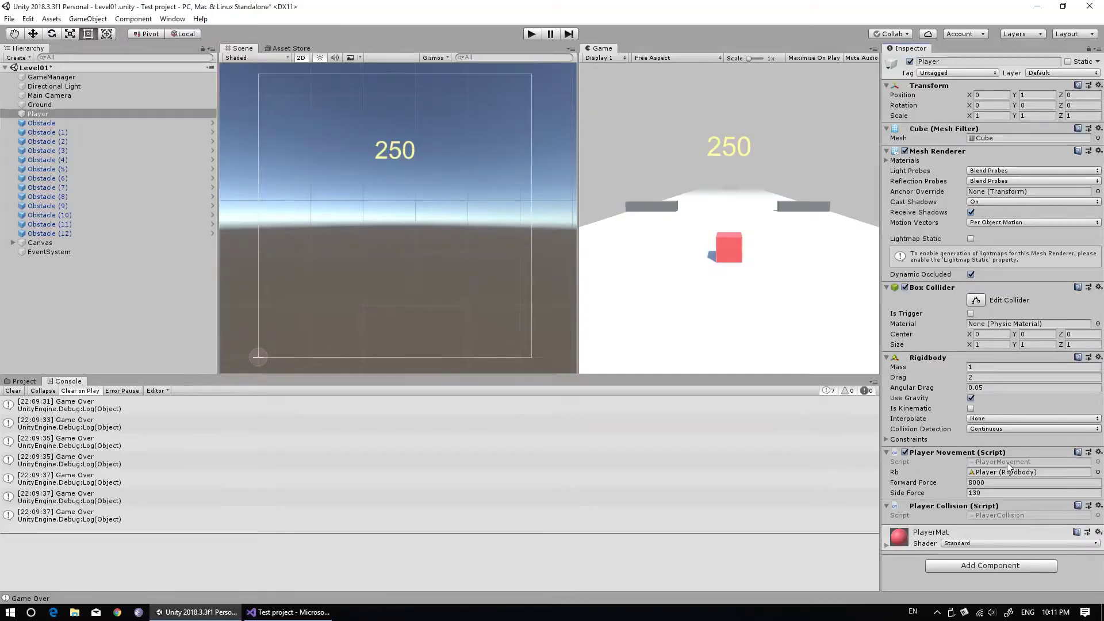
pyautogui.doubleClick(1006, 462)
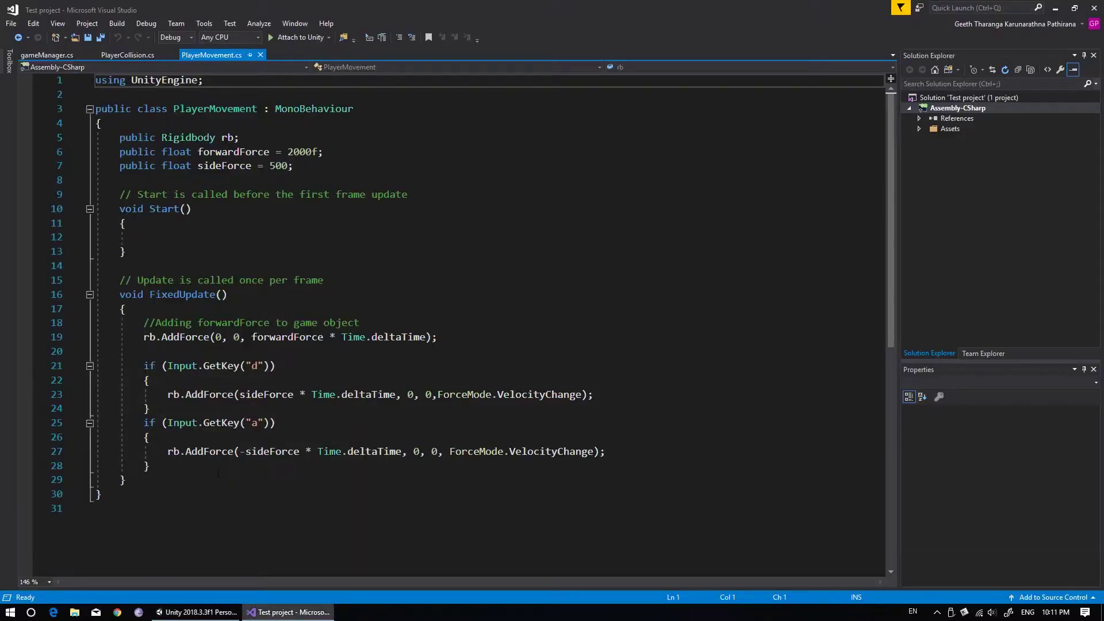
# - In PlayerMovement.cs, insert an empty line after line 28, below the 'a' key block in FixedUpdate
pyautogui.click(227, 611)
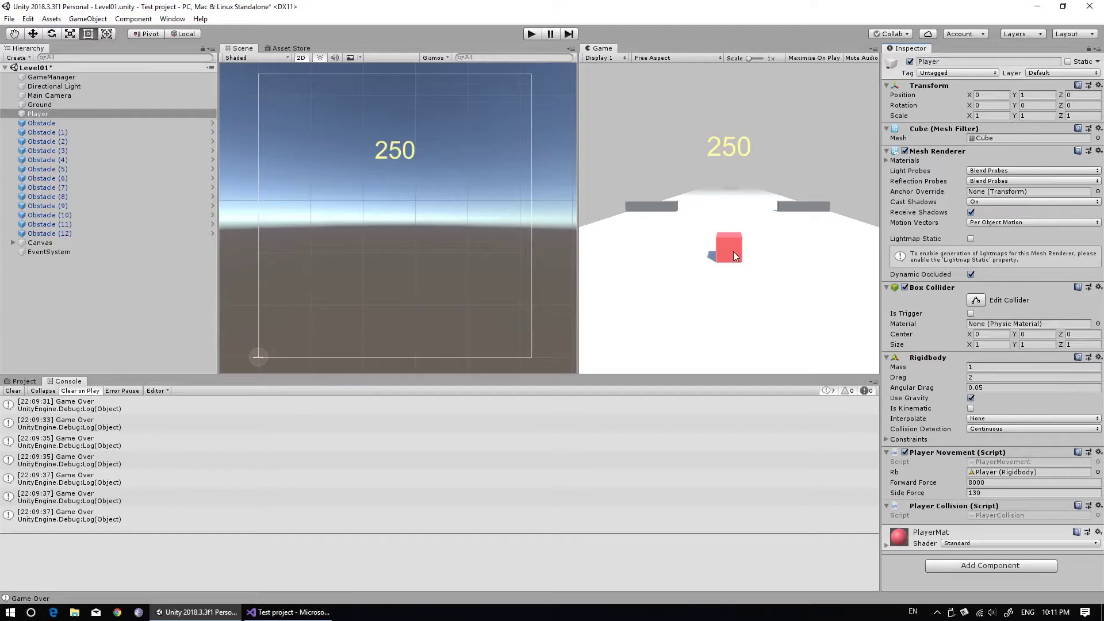
pyautogui.click(287, 612)
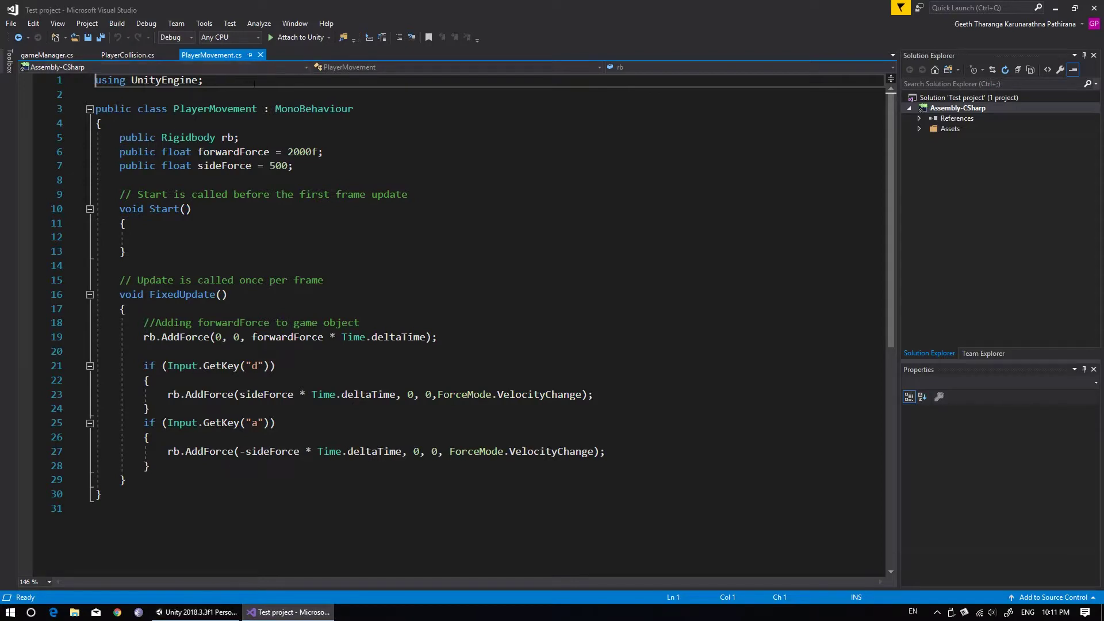
pyautogui.click(165, 467)
pyautogui.press('Return')
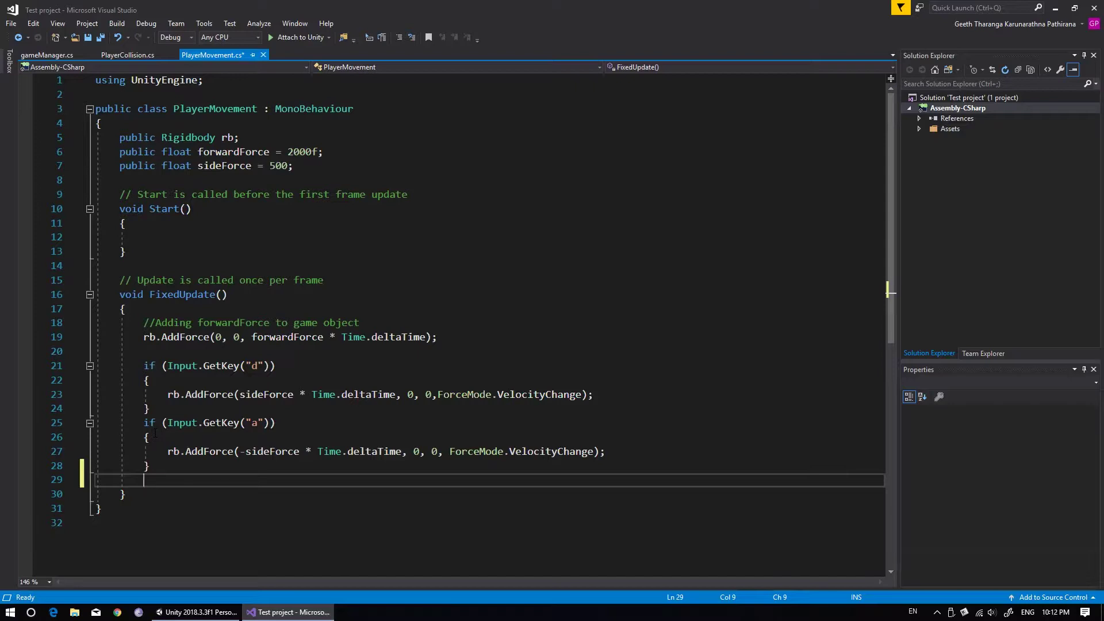
# - Write an if (rb.position.y < 1f) block calling FindObjectOfType<gameManager>().GameOver();
pyautogui.write('if (')
pyautogui.write('rb')
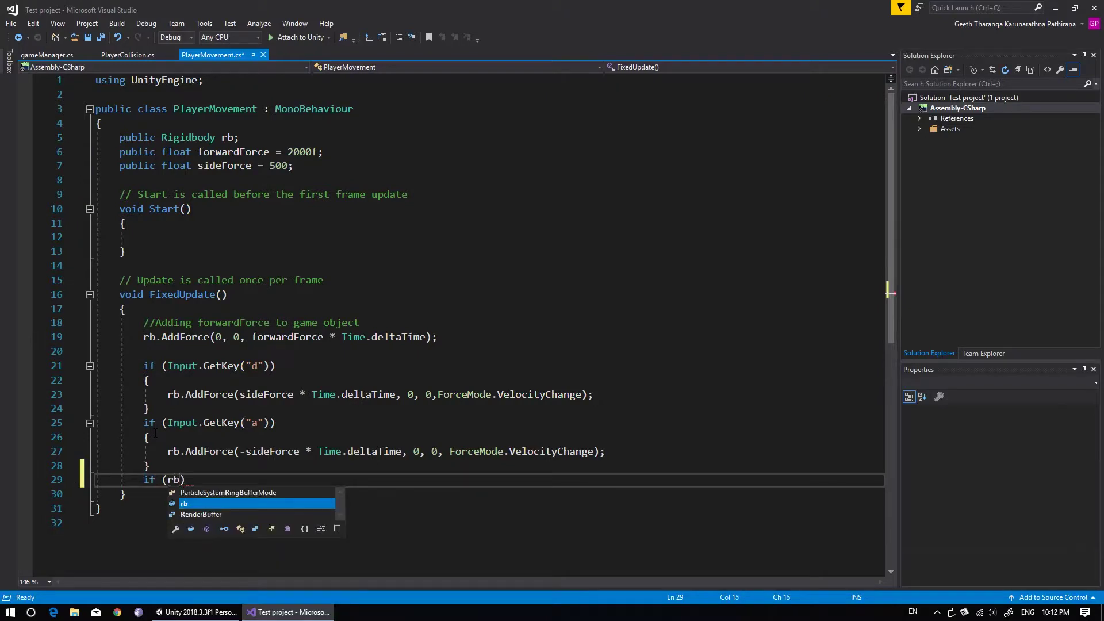
pyautogui.write('.position.')
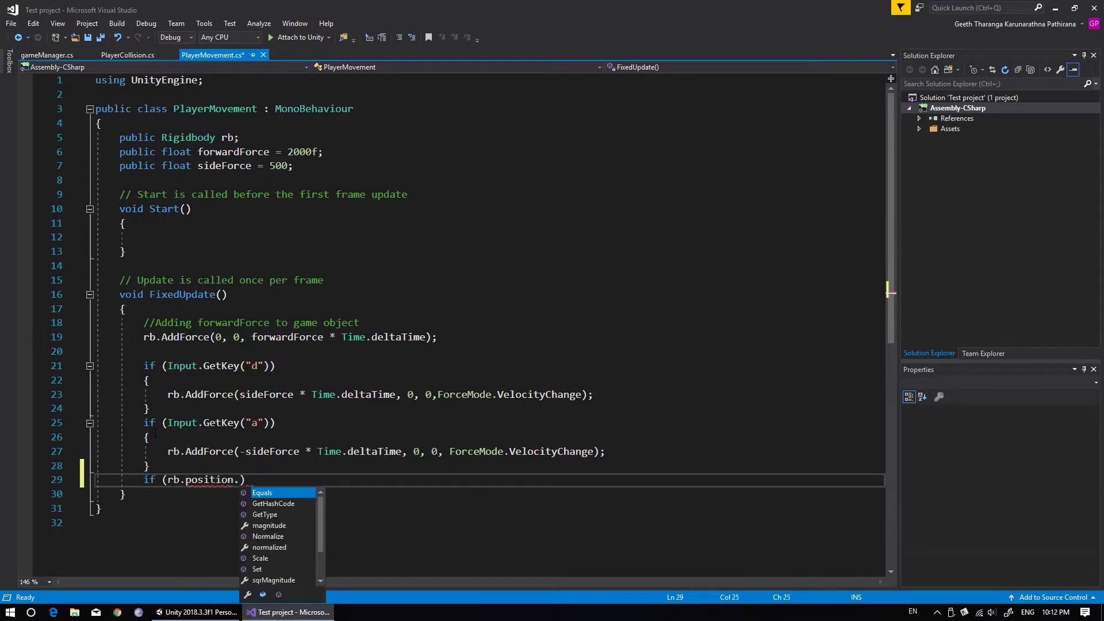
pyautogui.write('y')
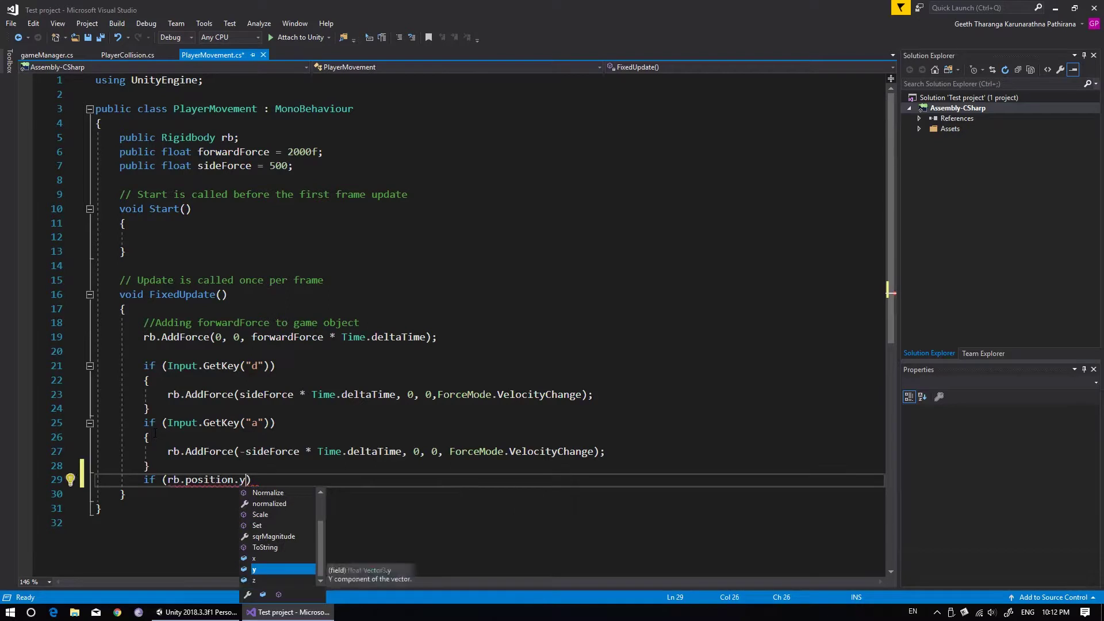
pyautogui.write(' <')
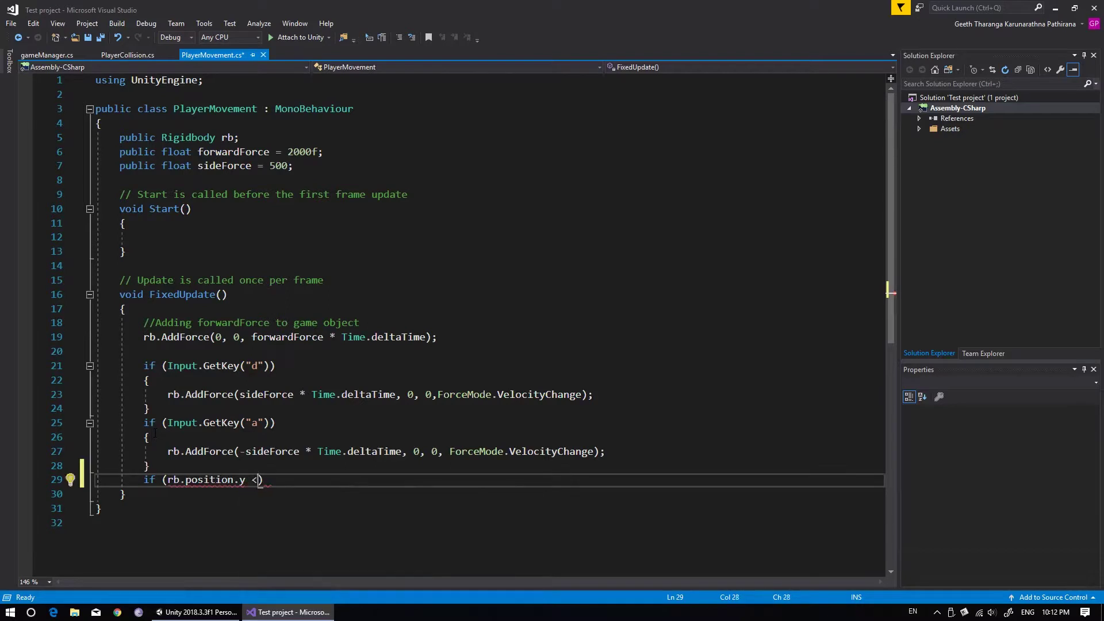
pyautogui.write(' 1')
pyautogui.write('f')
pyautogui.write(')')
pyautogui.press('Return')
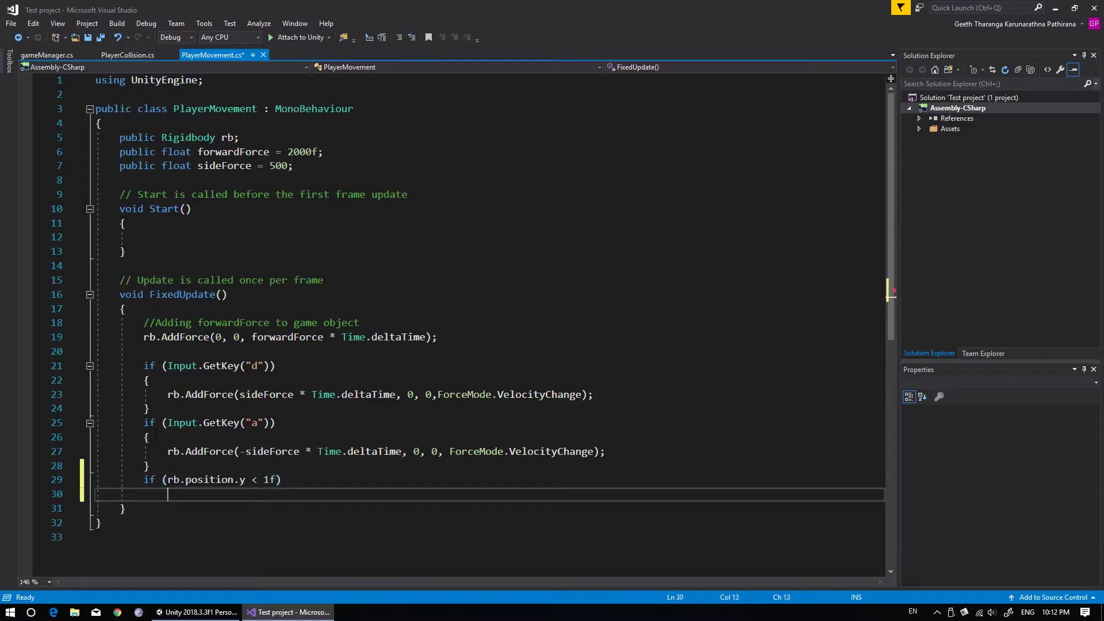
pyautogui.write('{')
pyautogui.press('Return')
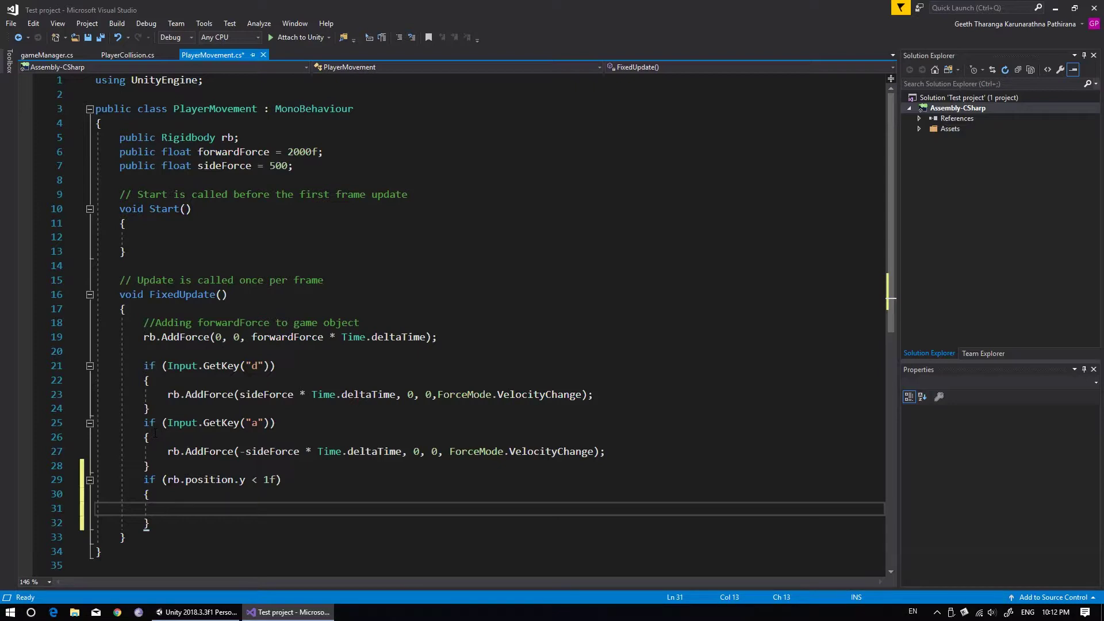
pyautogui.write('Find')
pyautogui.press('Tab')
pyautogui.write('<')
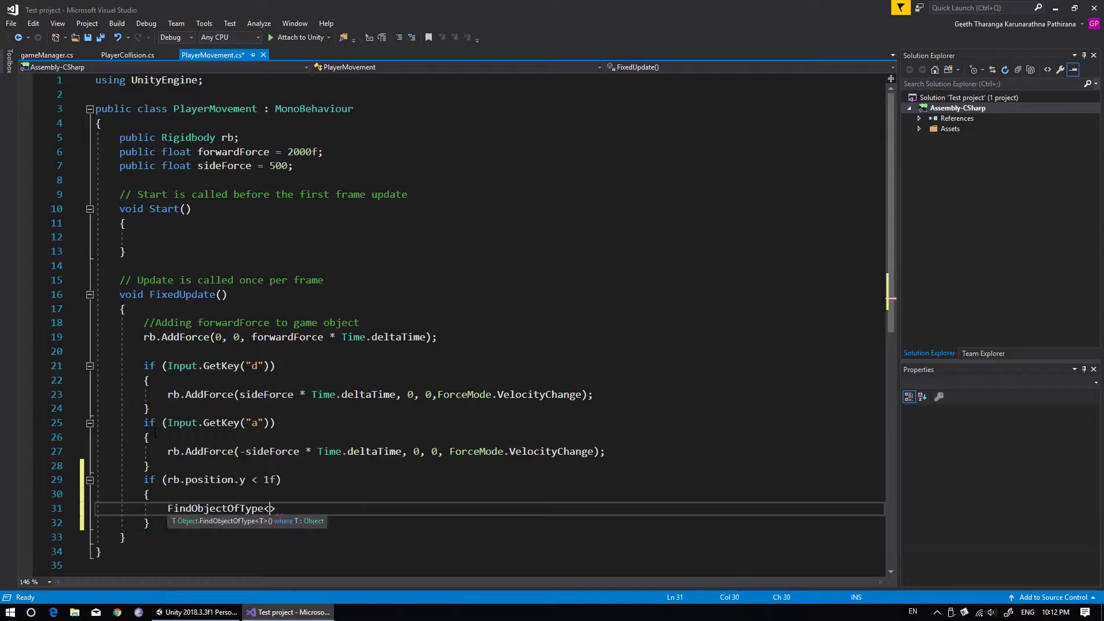
pyautogui.write('gma')
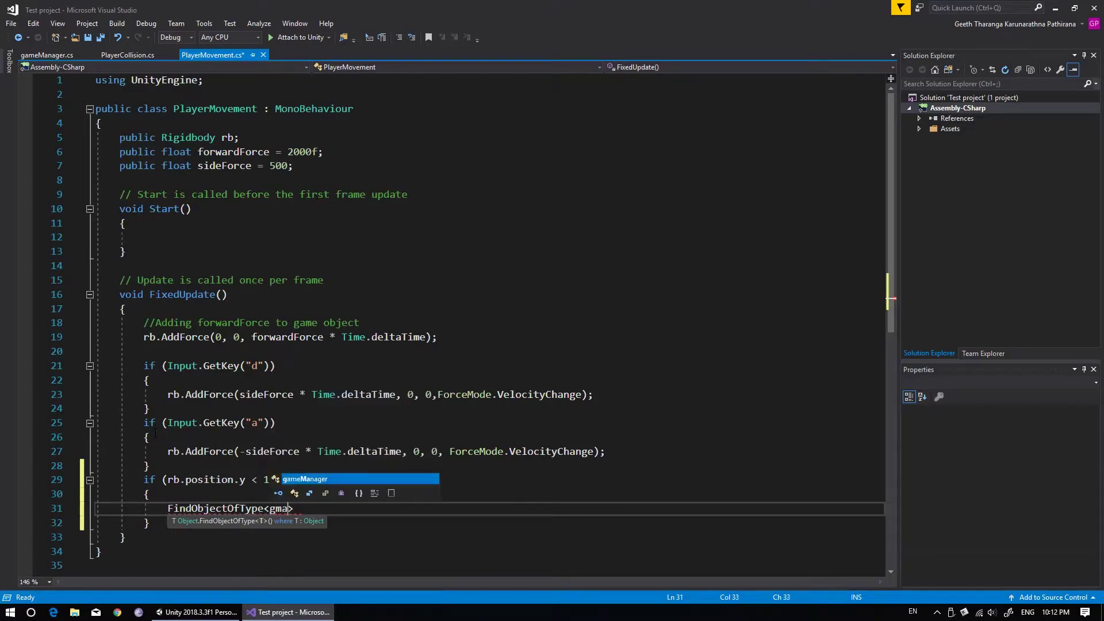
pyautogui.press('Tab')
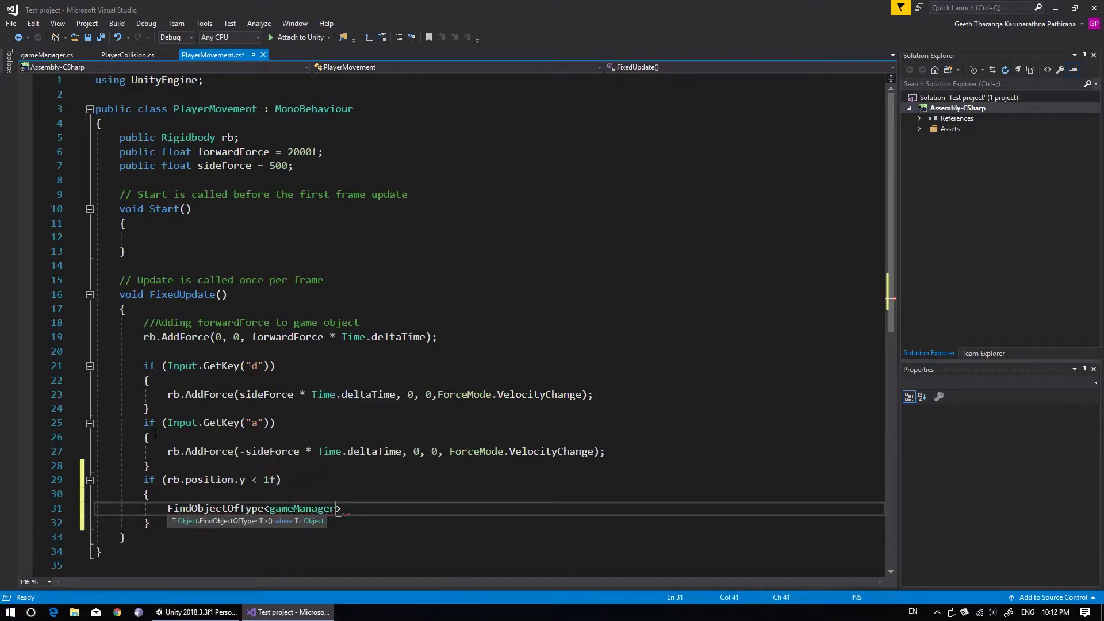
pyautogui.write('>().')
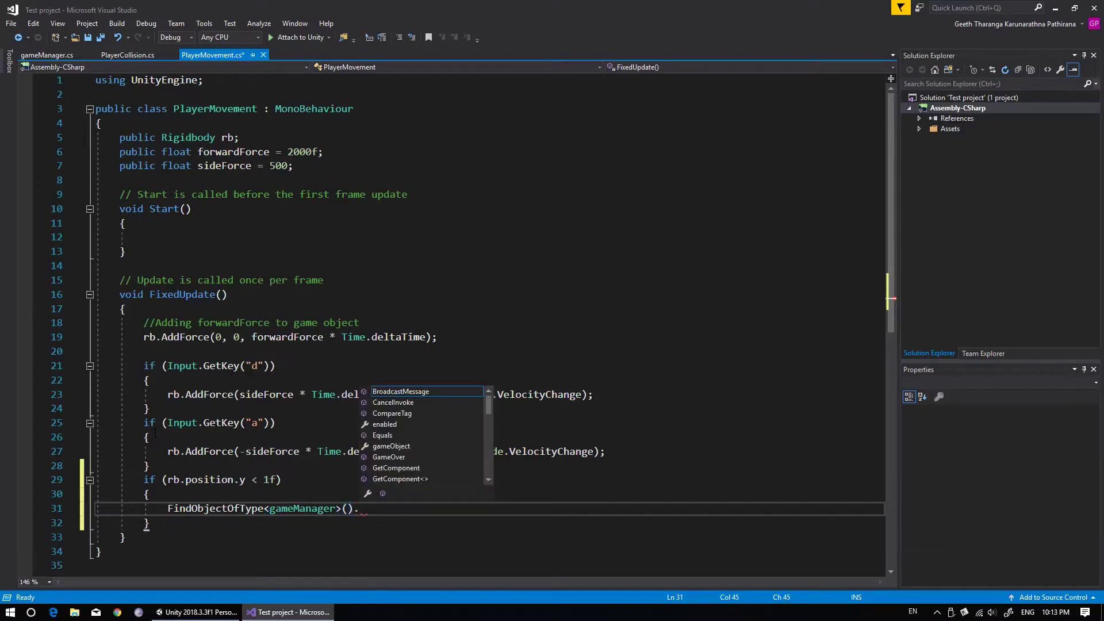
pyautogui.write('gam')
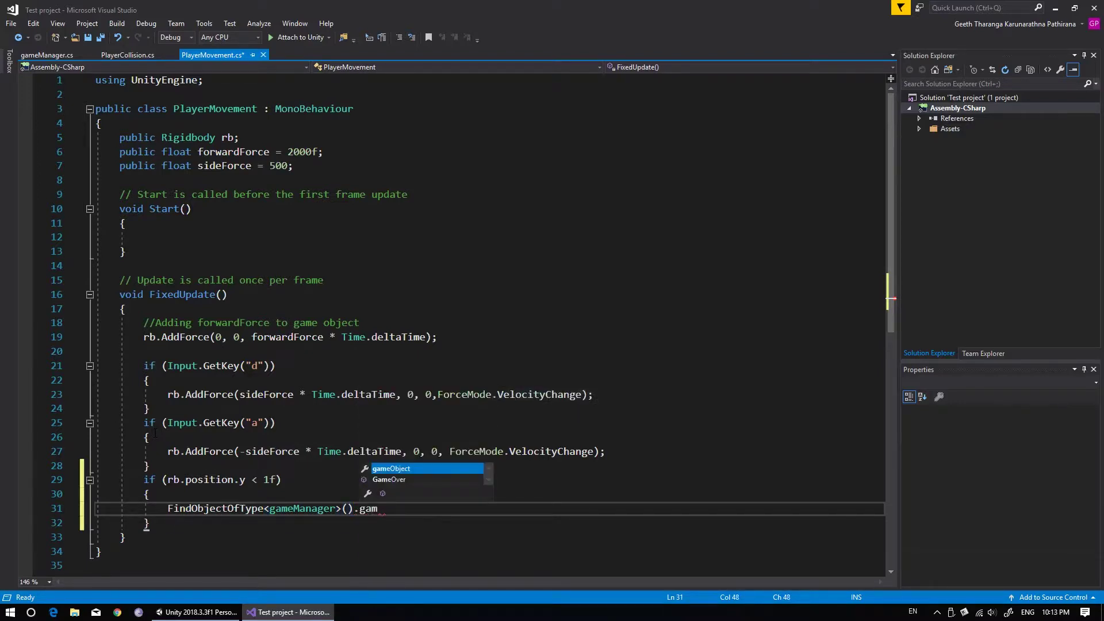
pyautogui.press('Down')
pyautogui.press('Return')
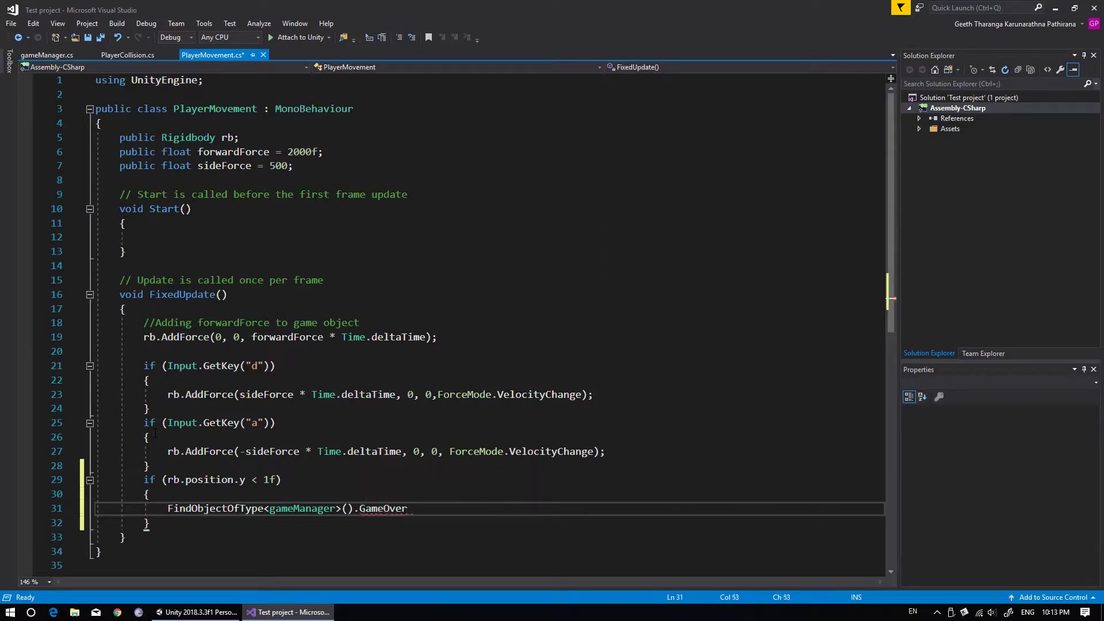
pyautogui.write('()')
pyautogui.write(';')
# - Change the fall threshold from 1f to 0f and save the script
pyautogui.click(262, 479)
pyautogui.hotkey('ctrl', 's')
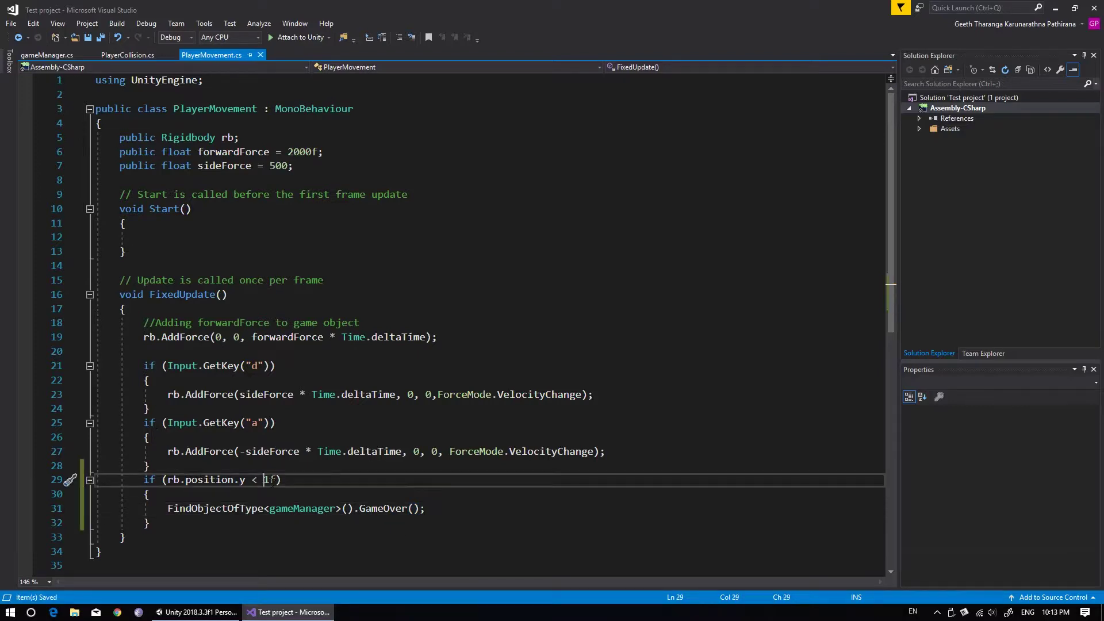
pyautogui.hotkey('shift', 'Right')
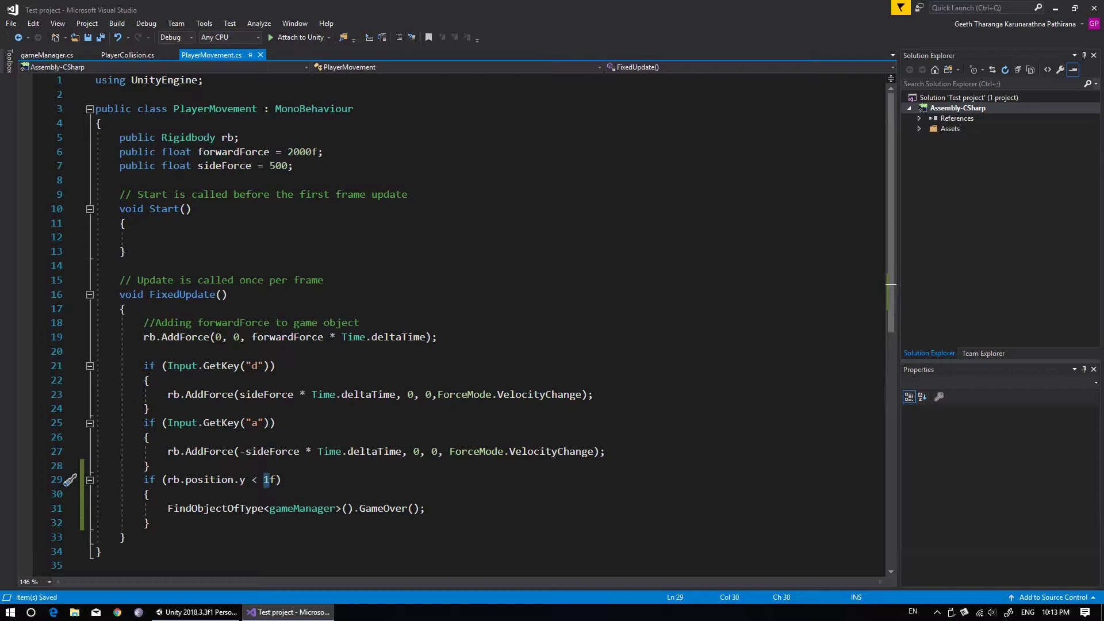
pyautogui.write('0')
pyautogui.hotkey('ctrl', 's')
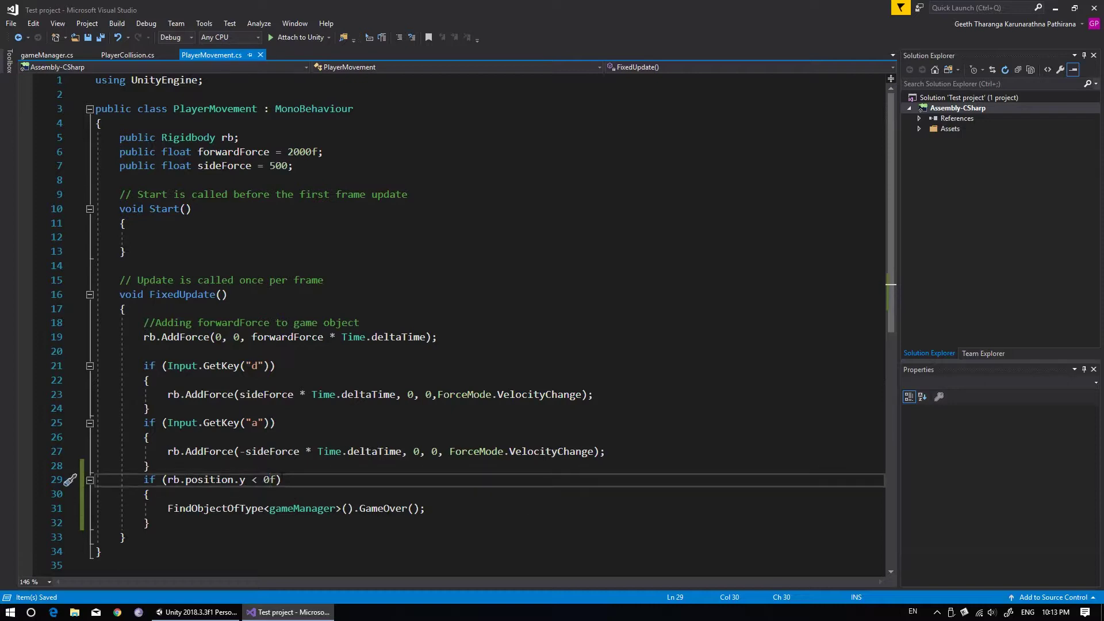
# - Play-test until the cube falls off and logs 575 'Game Over' messages, then select GameManager
pyautogui.click(196, 611)
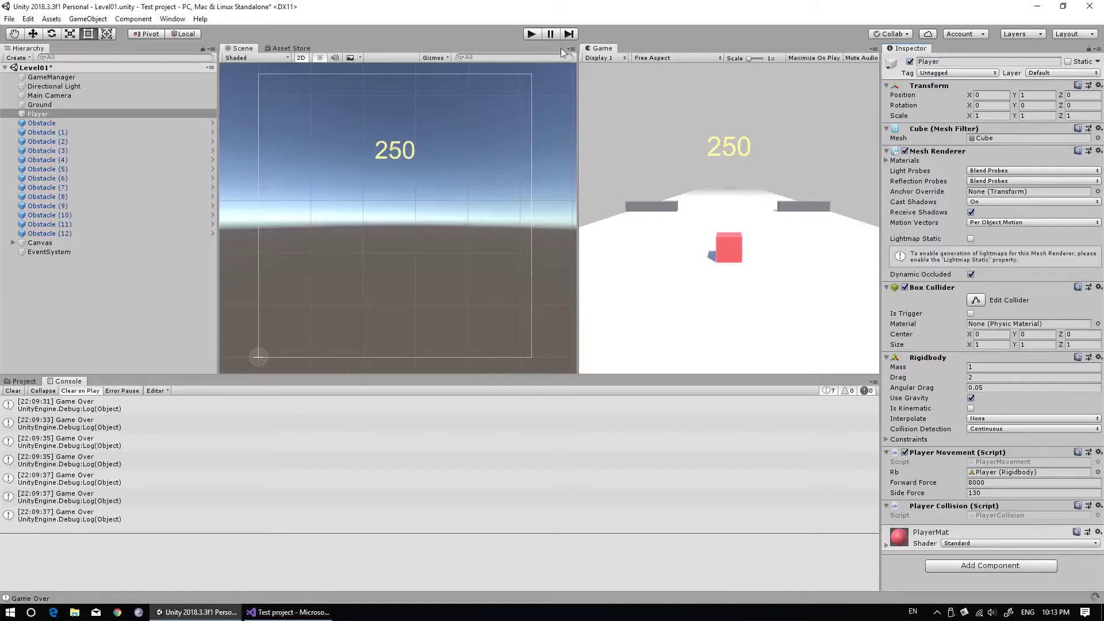
pyautogui.click(530, 35)
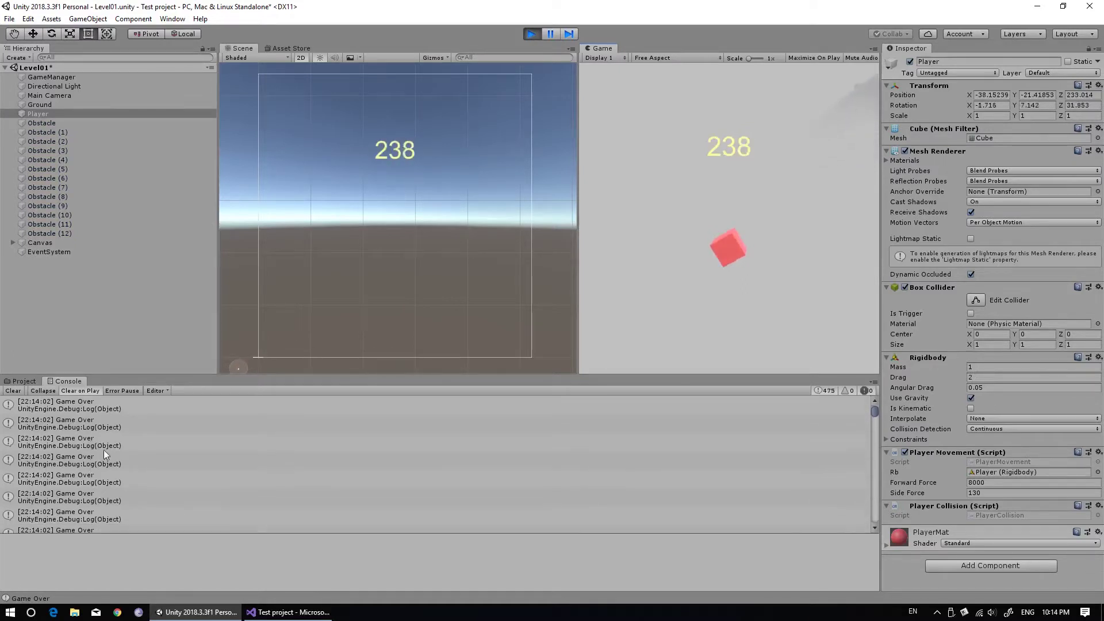
pyautogui.click(532, 34)
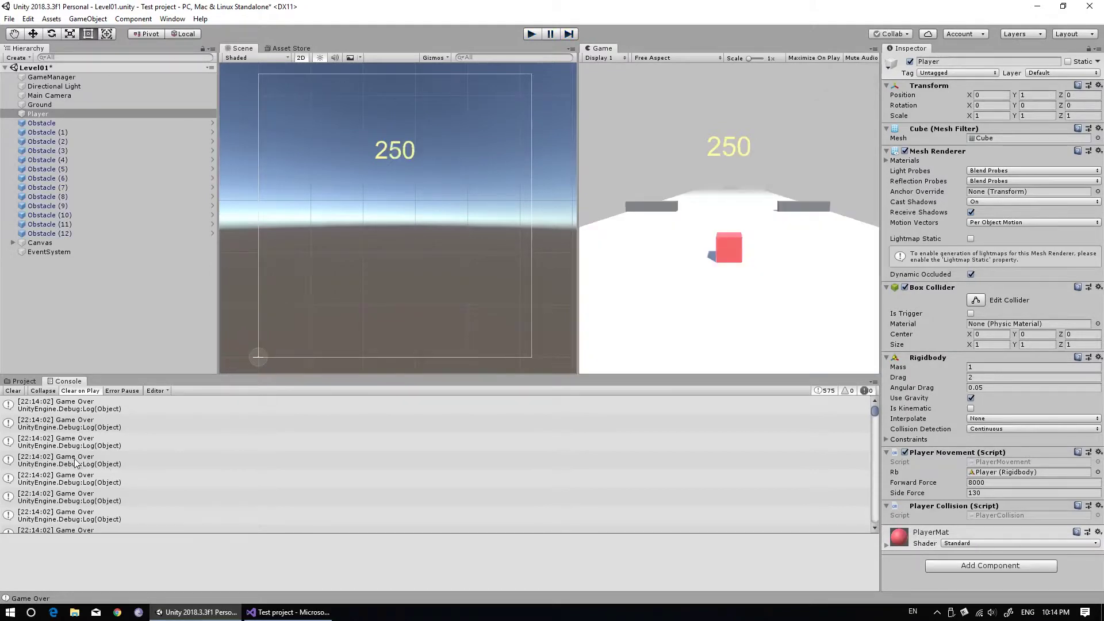
pyautogui.click(74, 77)
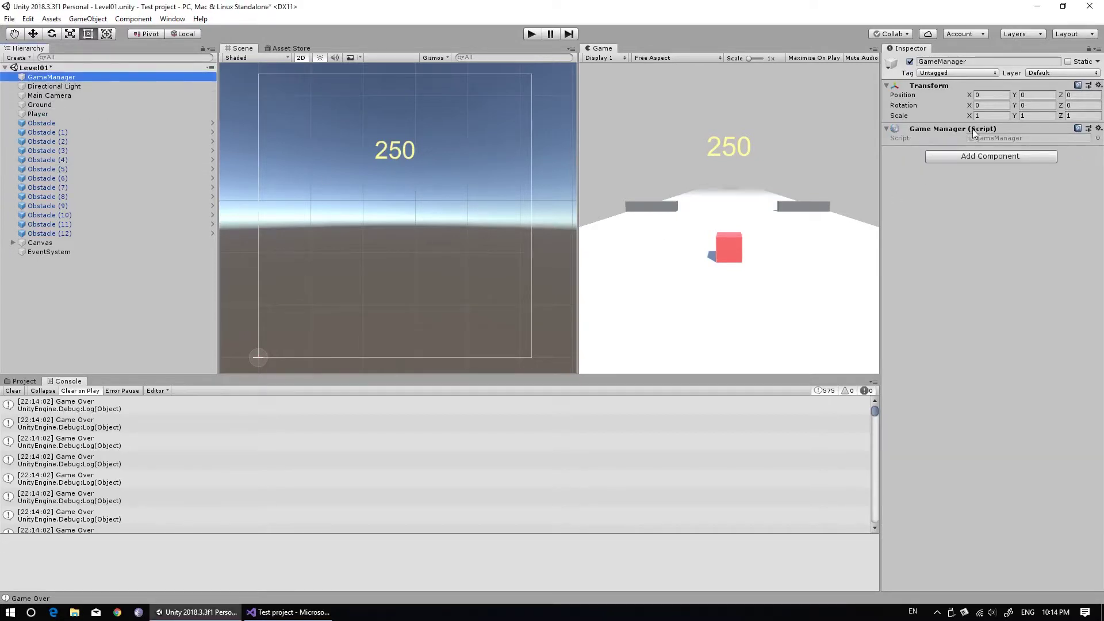
# - Open gameManager.cs and declare 'bool gameHasEnded = false;' above the GameOver method
pyautogui.doubleClick(987, 137)
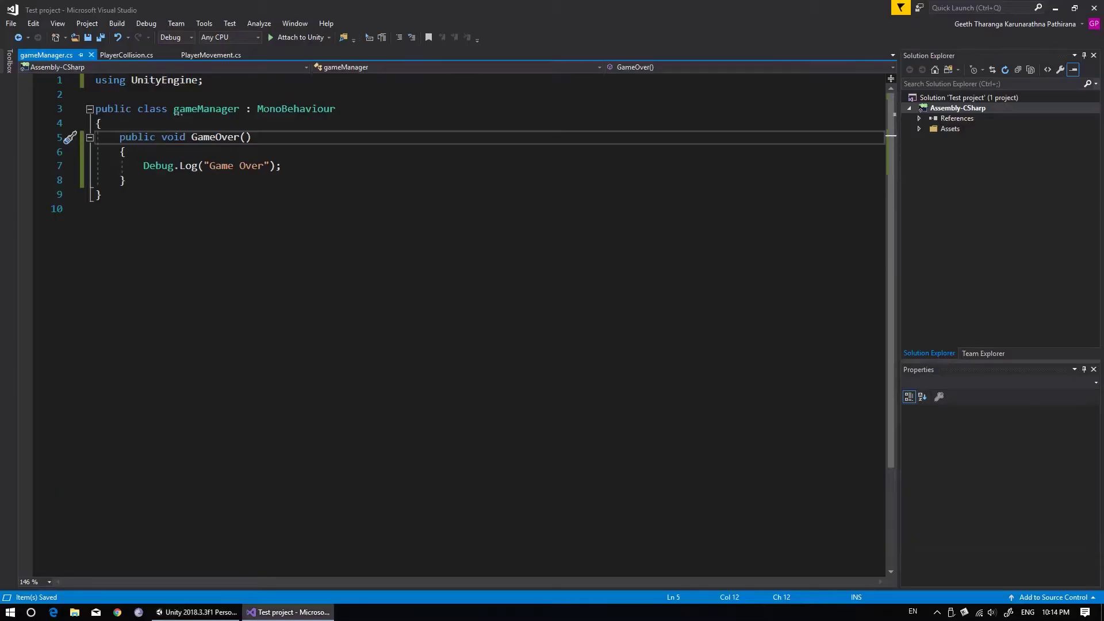
pyautogui.hotkey('ctrl', 'z')
pyautogui.press('Return')
pyautogui.press('Return')
pyautogui.press('Return')
pyautogui.press('Up')
pyautogui.press('Up')
pyautogui.press('Up')
pyautogui.write('b')
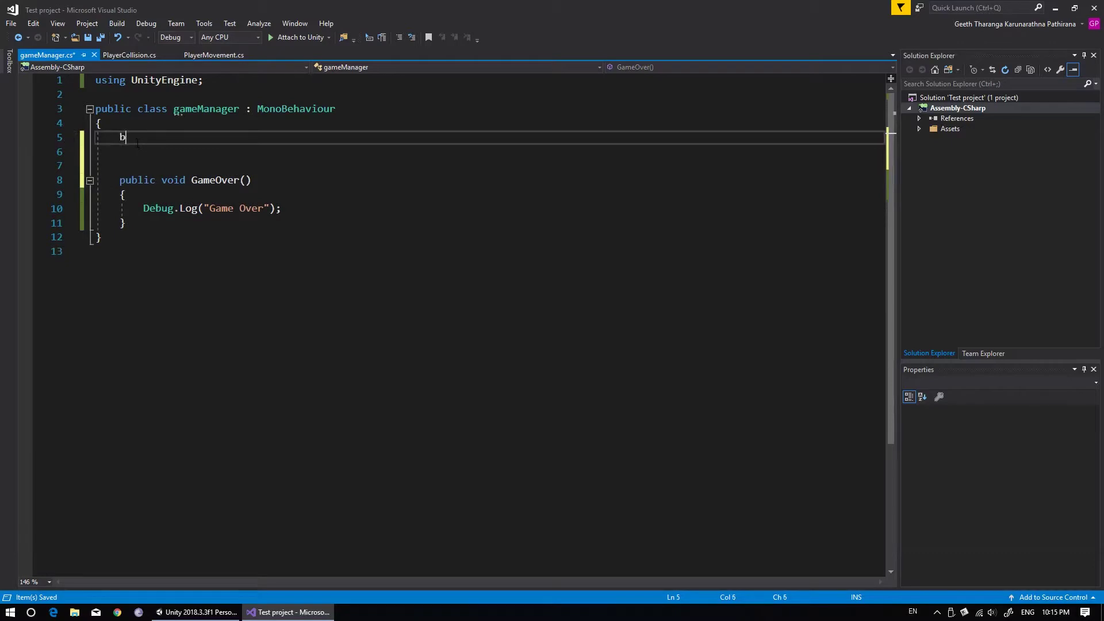
pyautogui.write('ool gameHasEn')
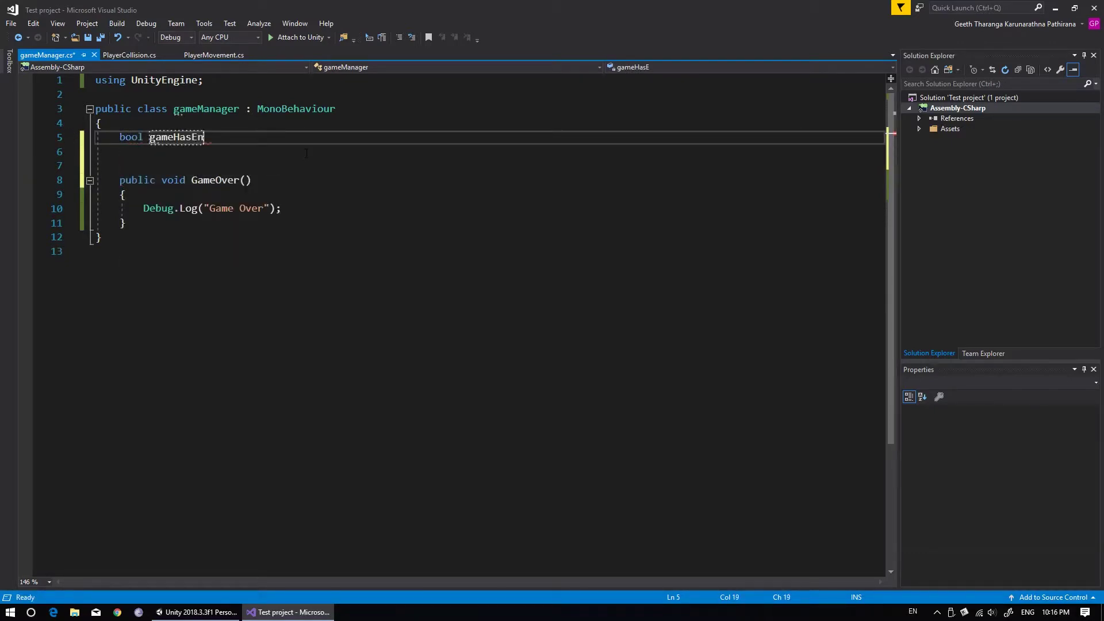
pyautogui.write('ded = ')
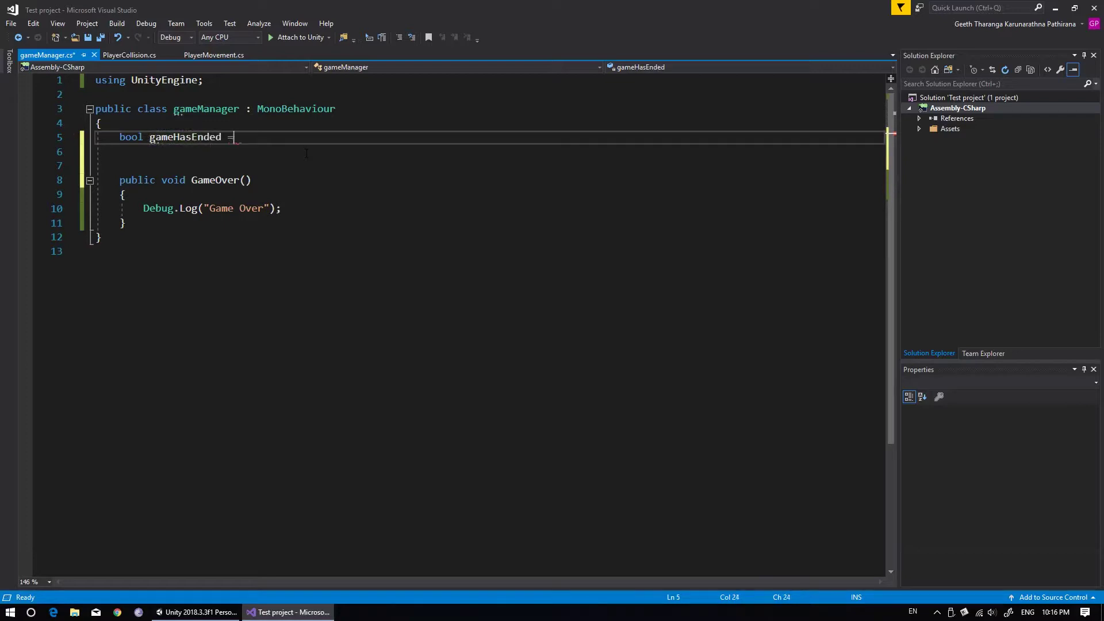
pyautogui.write('fal')
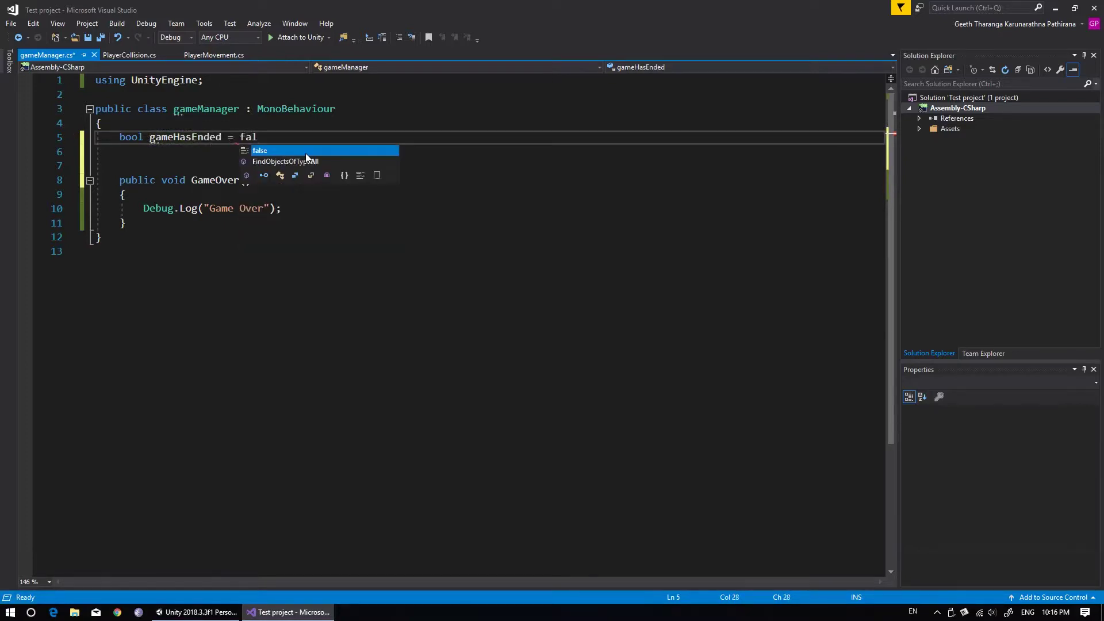
pyautogui.write('se;')
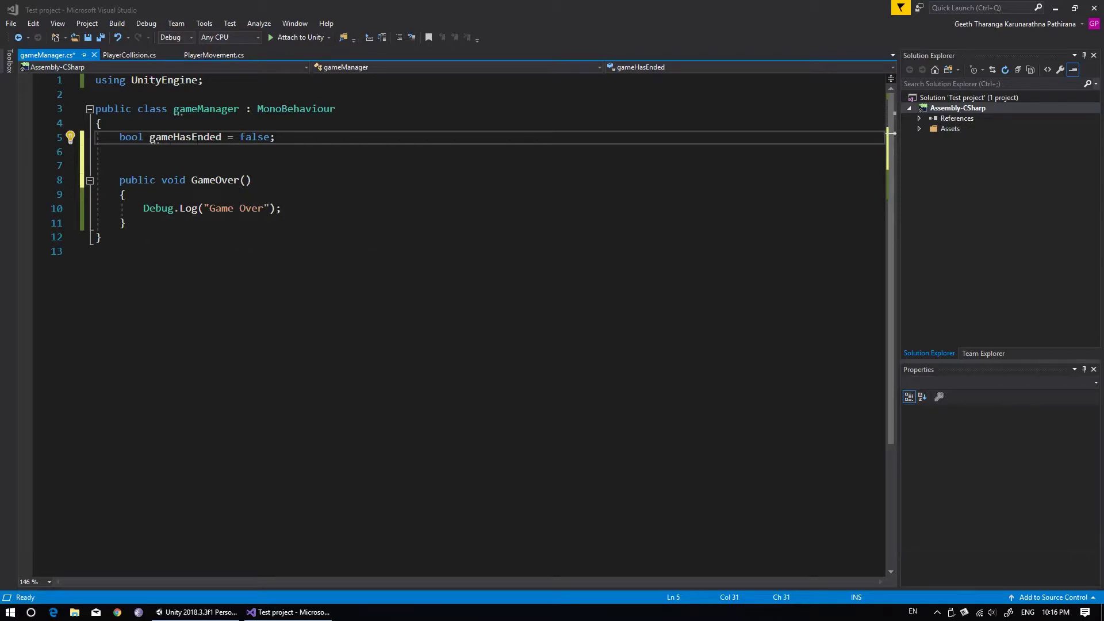
# - Add 'gameHasEnded = true;' above the Debug.Log line inside GameOver
pyautogui.click(281, 208)
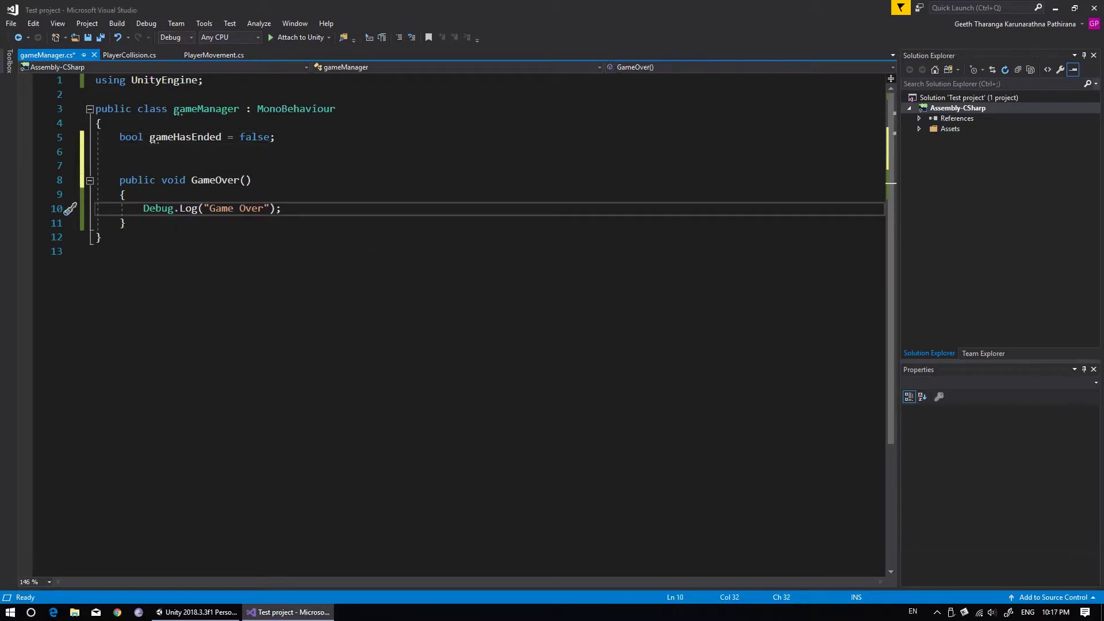
pyautogui.click(143, 208)
pyautogui.press('Return')
pyautogui.click(151, 210)
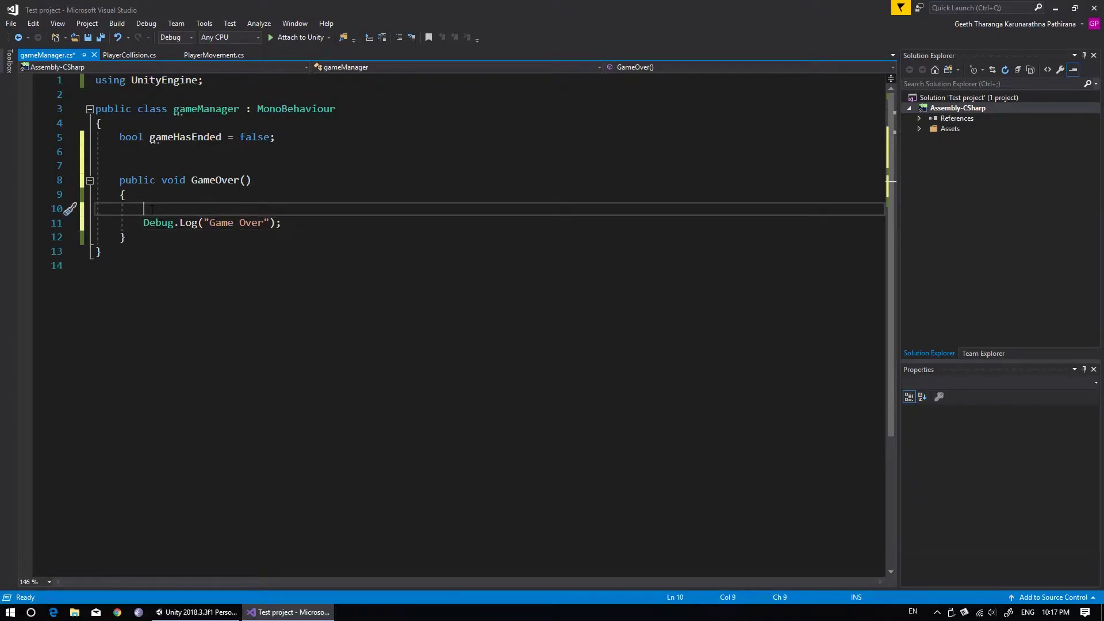
pyautogui.write('game')
pyautogui.press('Tab')
pyautogui.write('= ')
pyautogui.write('t')
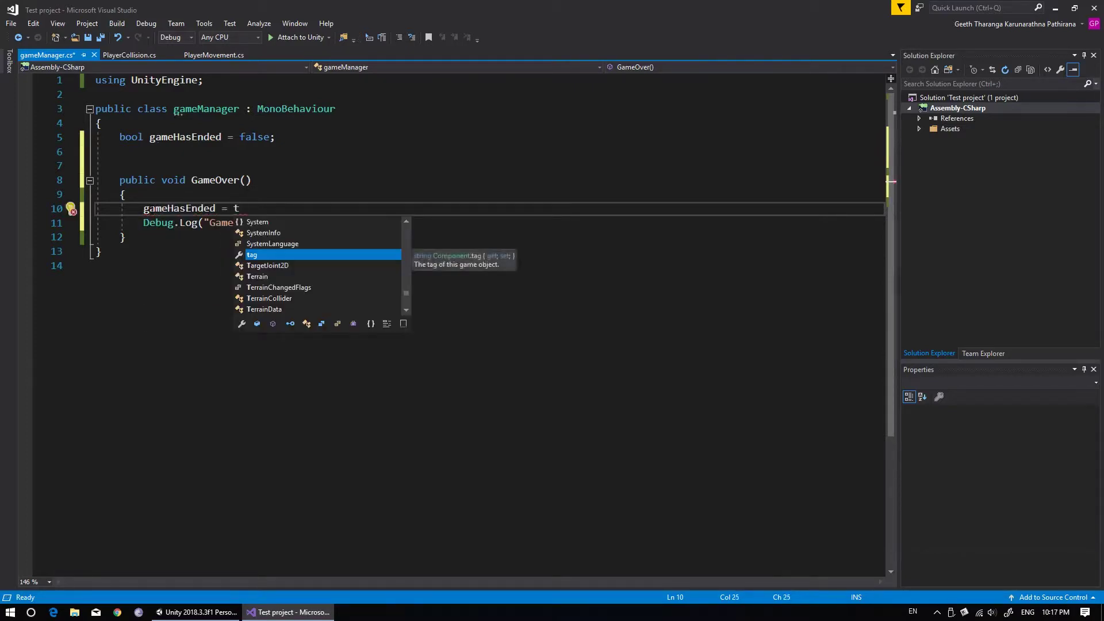
pyautogui.write('ru')
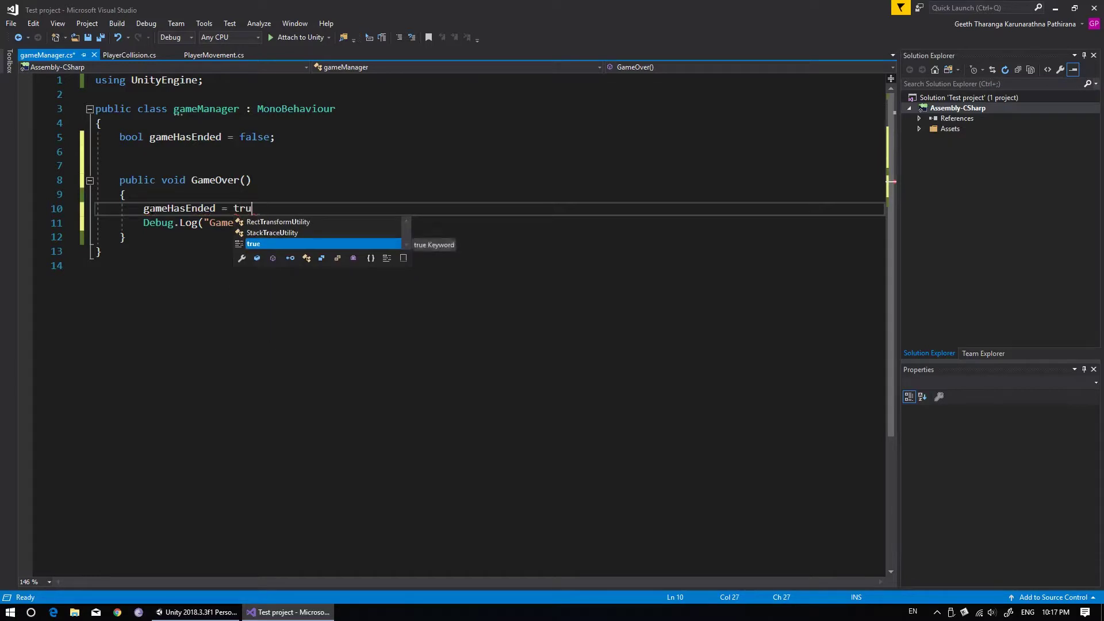
pyautogui.press('Tab')
pyautogui.write(';')
# - Wrap GameOver's body in 'if (gameHasEnded == false) { ... }' and save the script
pyautogui.click(124, 195)
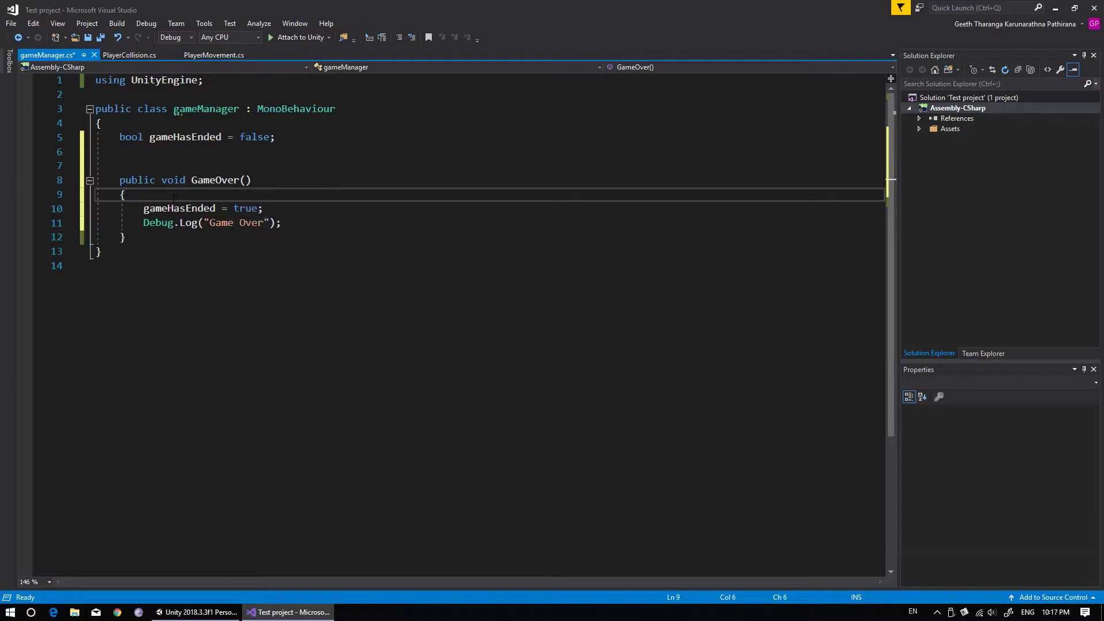
pyautogui.press('Return')
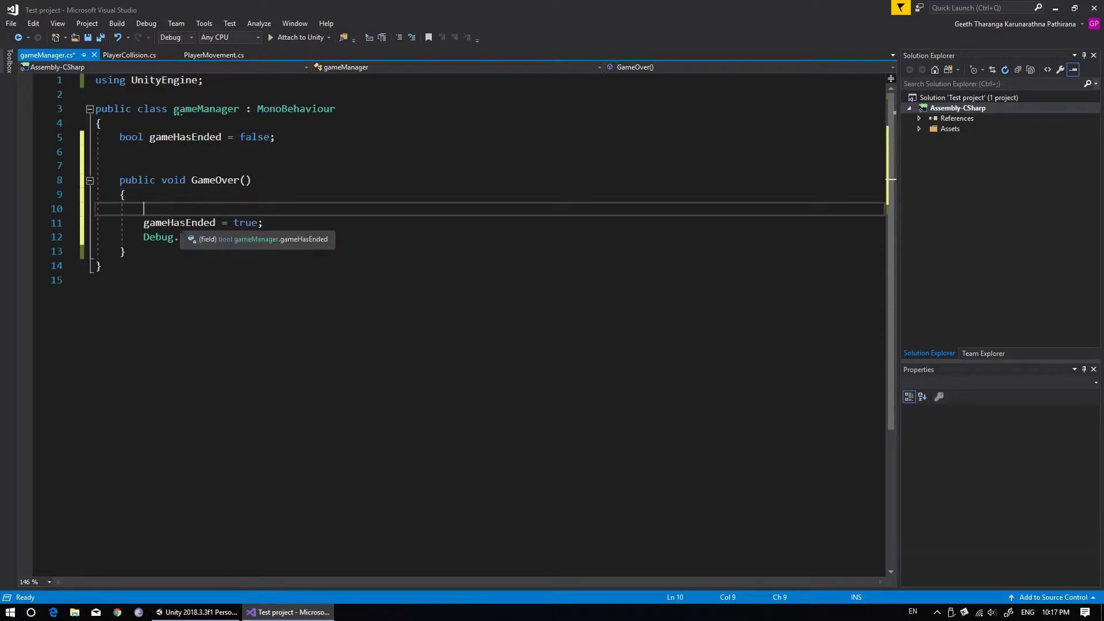
pyautogui.write('i')
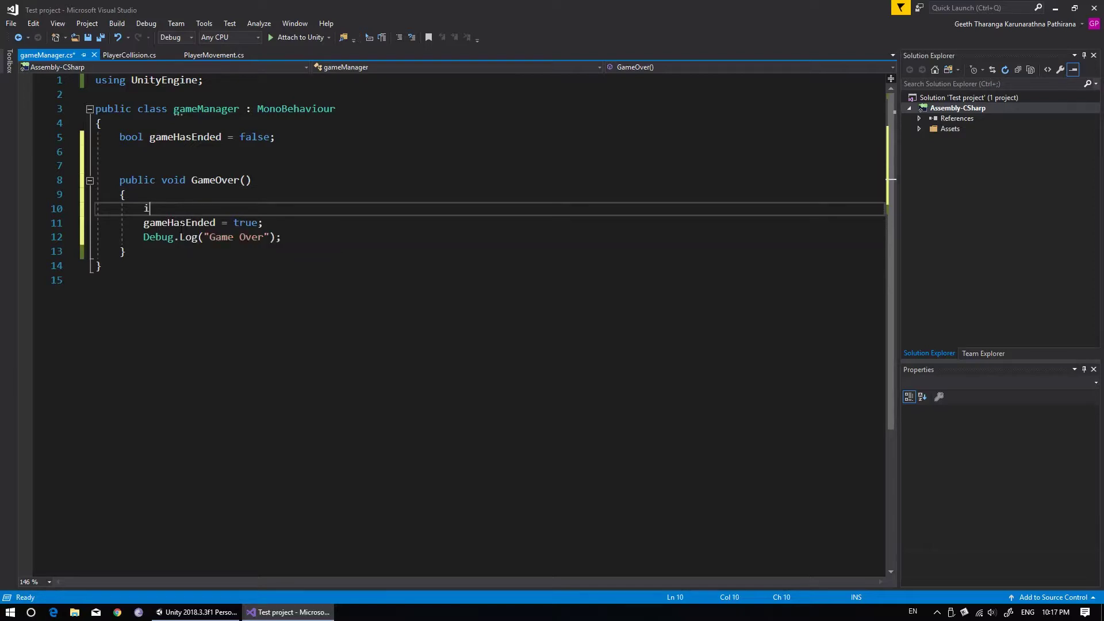
pyautogui.write('f ()')
pyautogui.write('gam')
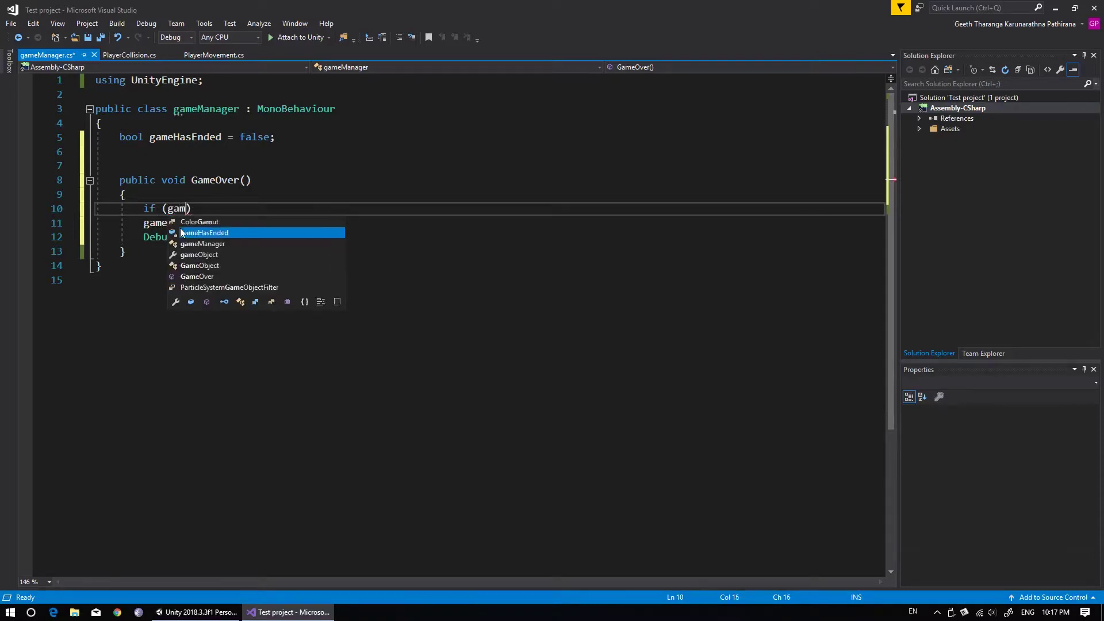
pyautogui.write('e')
pyautogui.press('Tab')
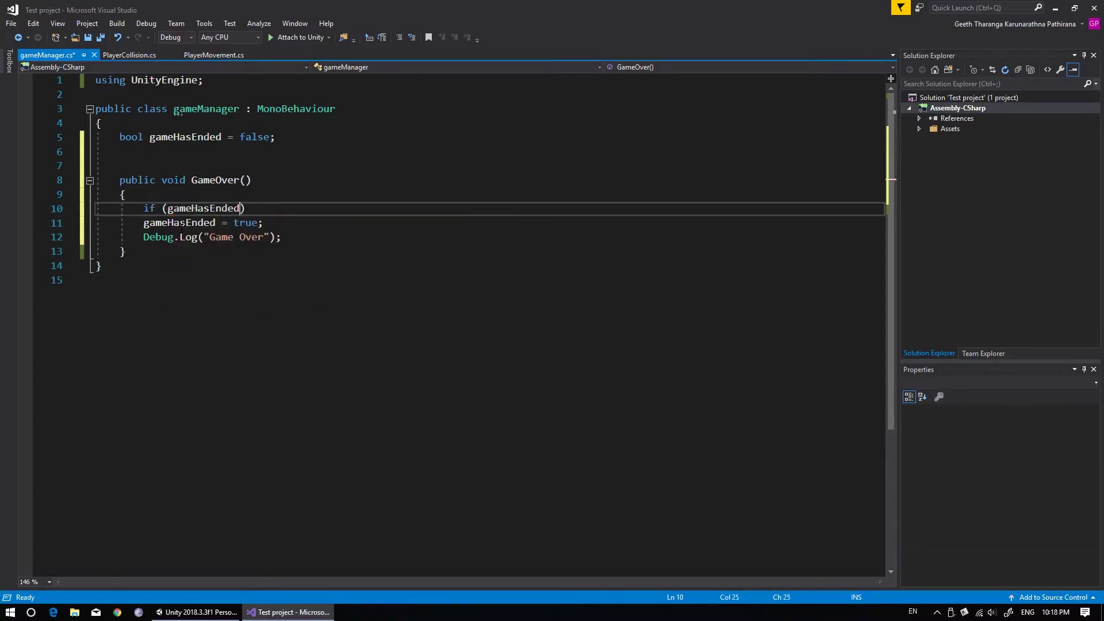
pyautogui.write('== ')
pyautogui.write('fa')
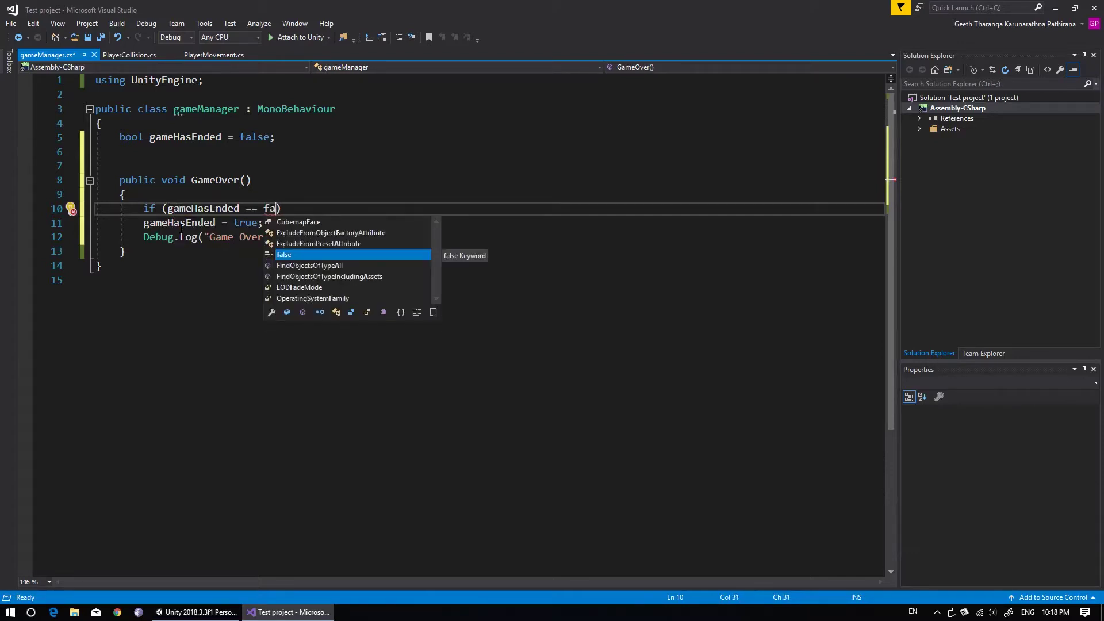
pyautogui.press('Tab')
pyautogui.write(') {')
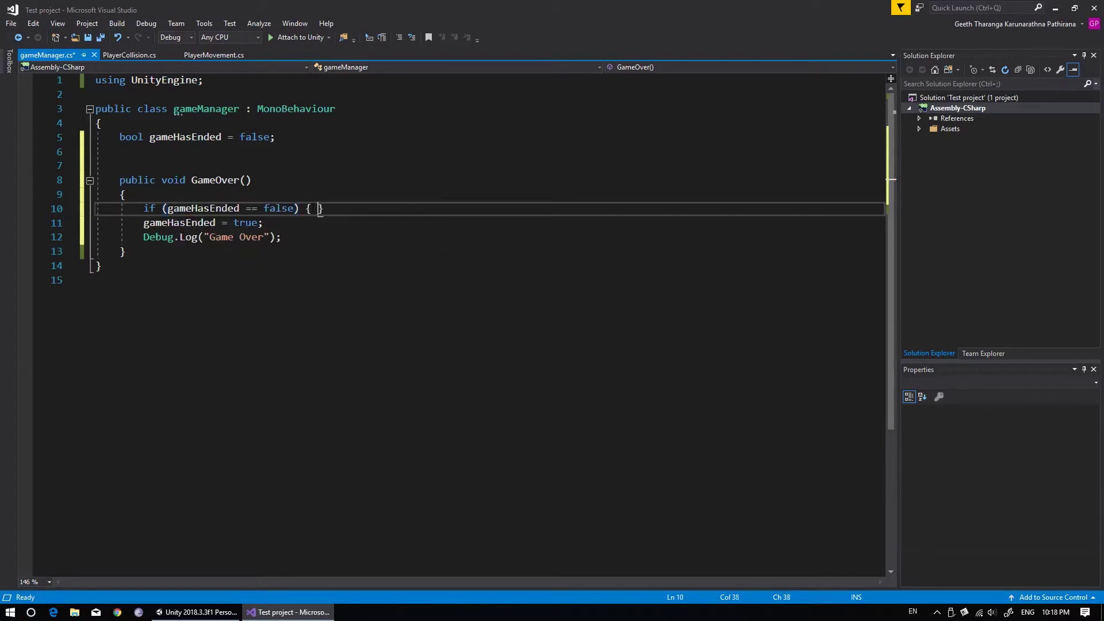
pyautogui.press('Delete')
pyautogui.click(299, 237)
pyautogui.press('Return')
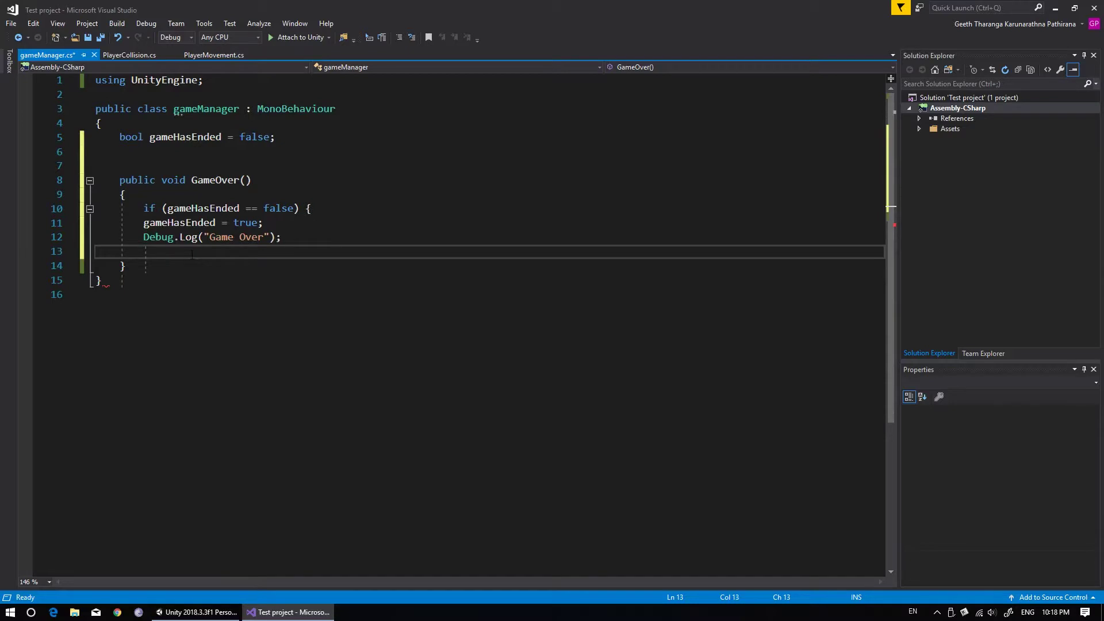
pyautogui.write('}')
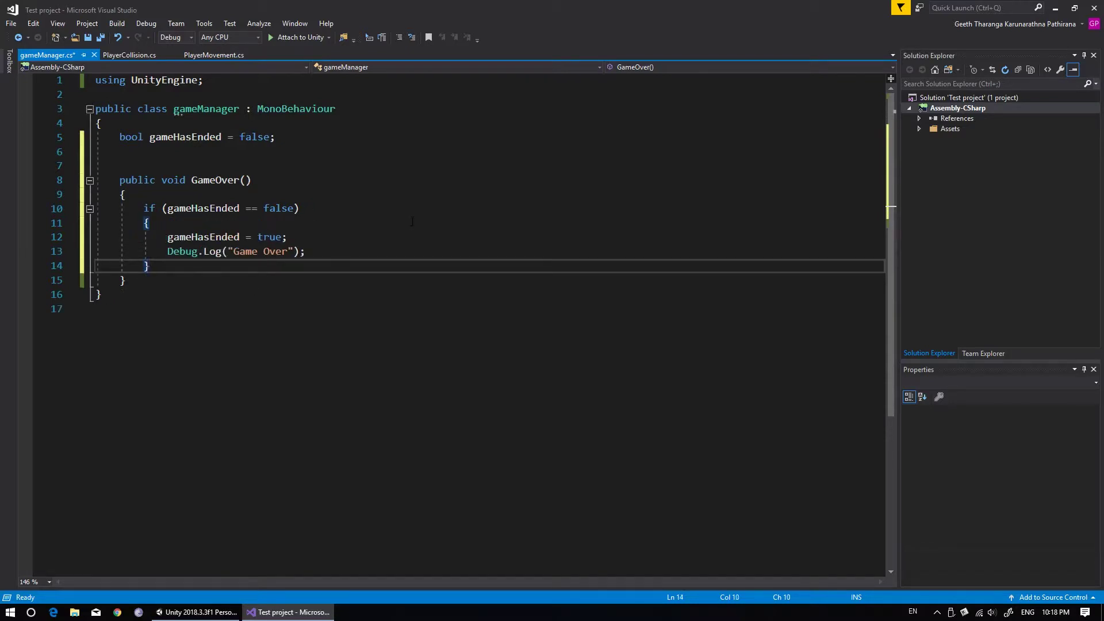
pyautogui.hotkey('ctrl', 's')
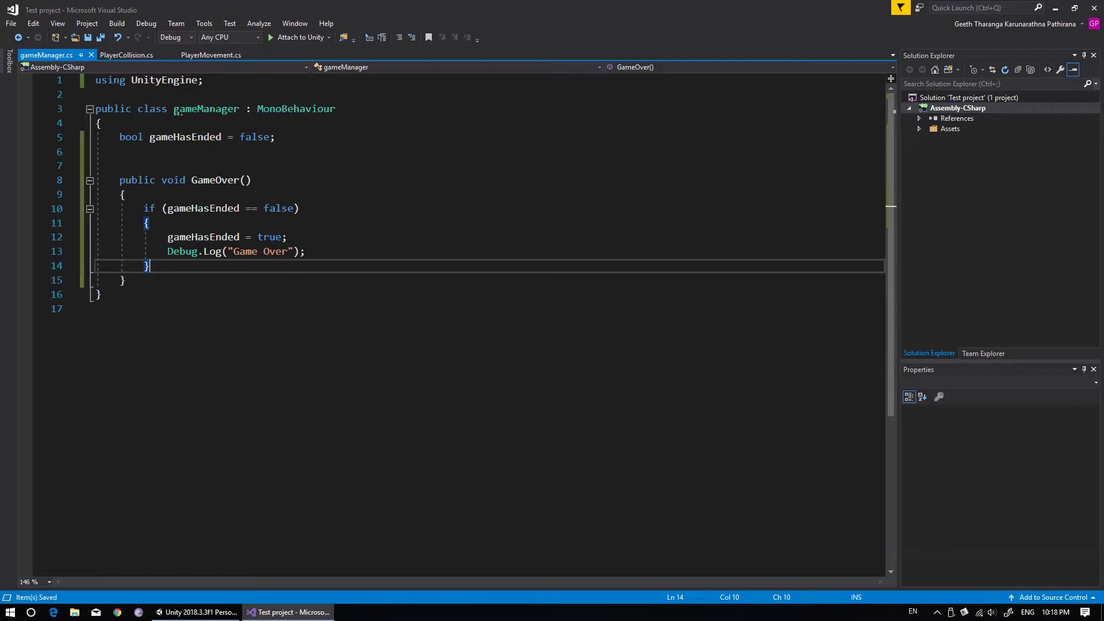
# - Play-test twice, crashing into an obstacle to confirm one 'Game Over' log, then select Player
pyautogui.click(221, 614)
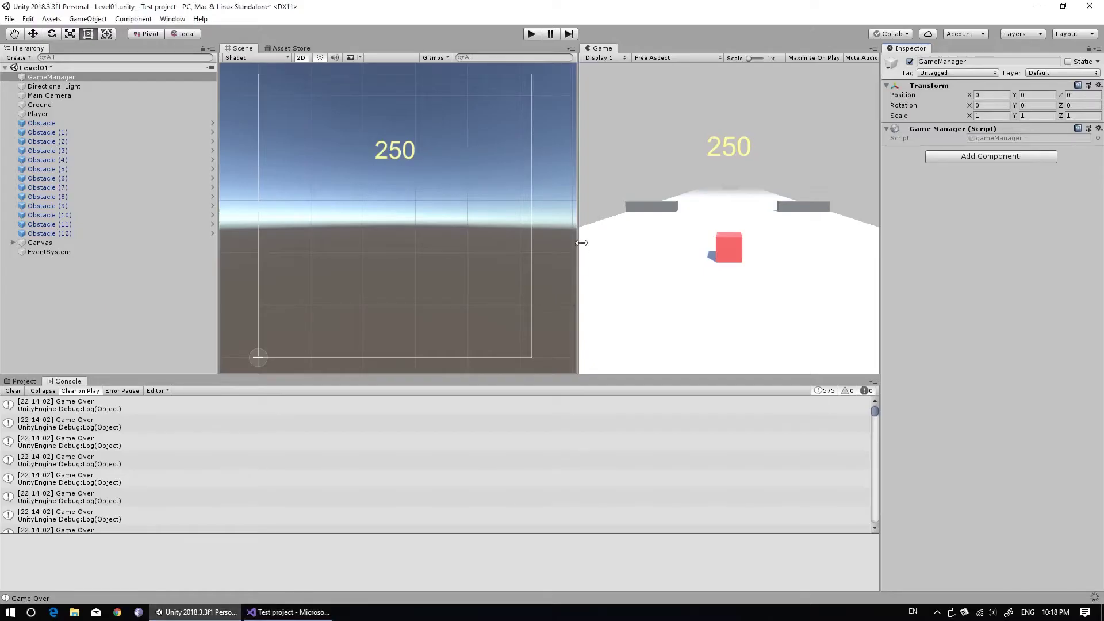
pyautogui.click(532, 32)
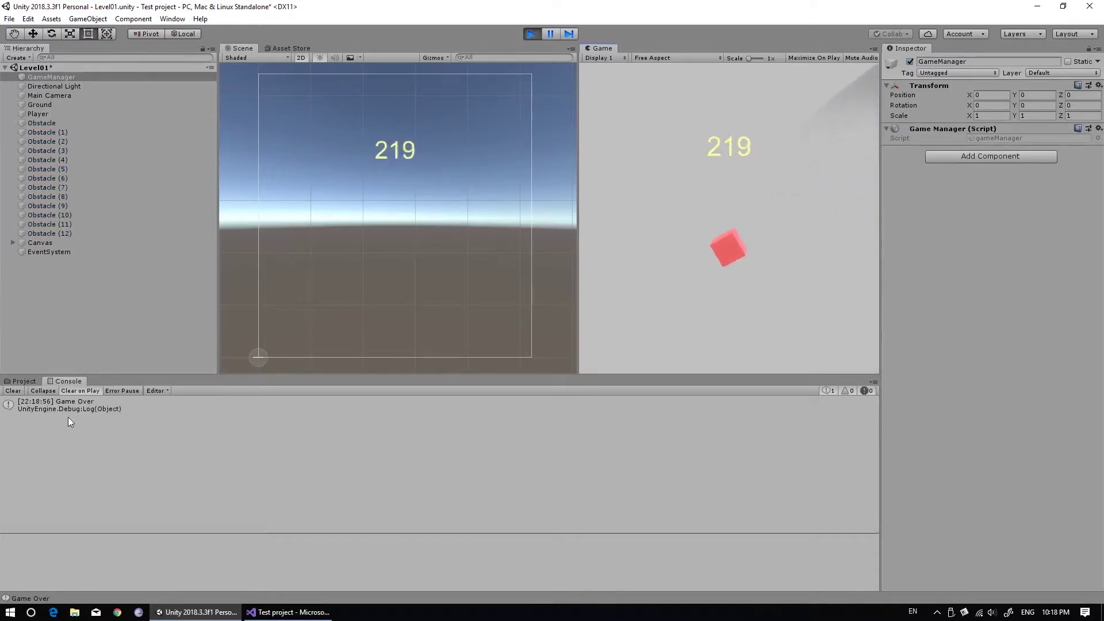
pyautogui.click(533, 33)
pyautogui.click(534, 34)
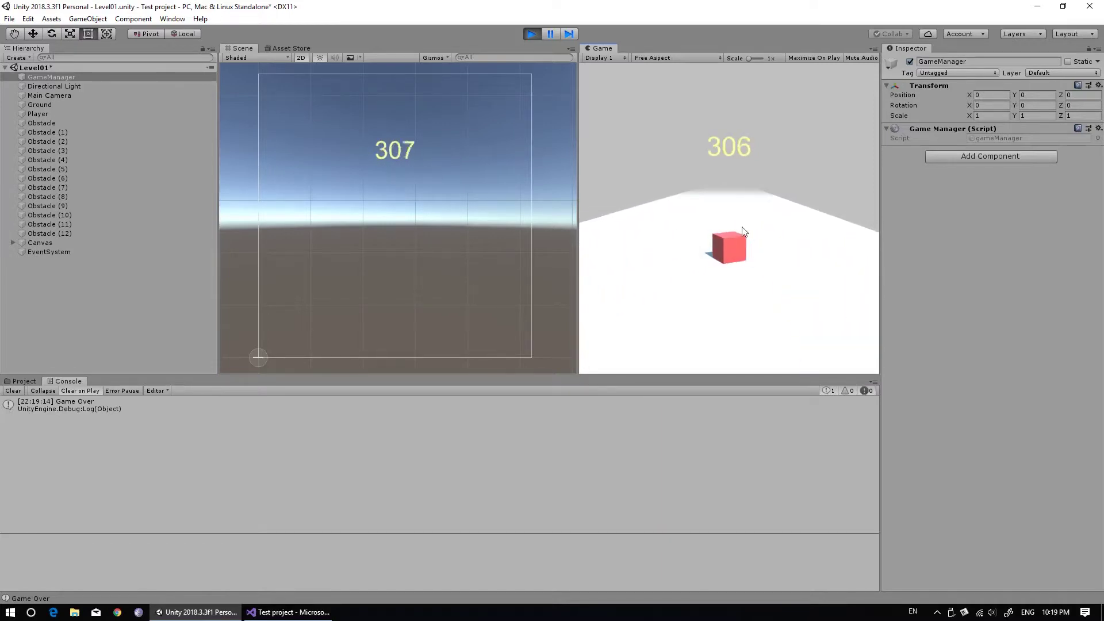
pyautogui.click(531, 34)
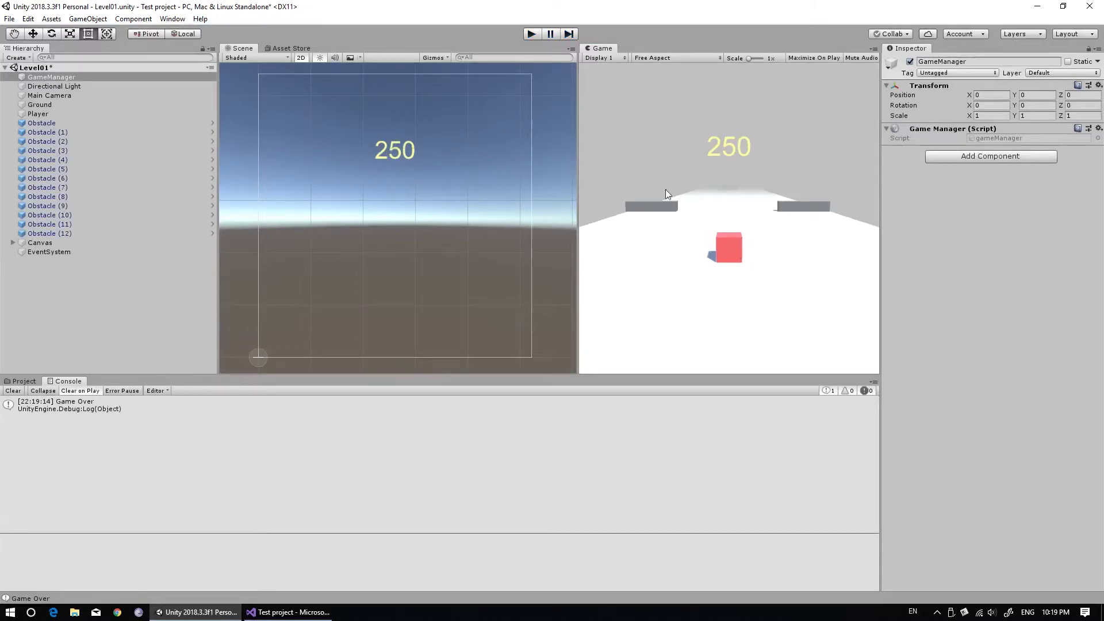
pyautogui.click(67, 117)
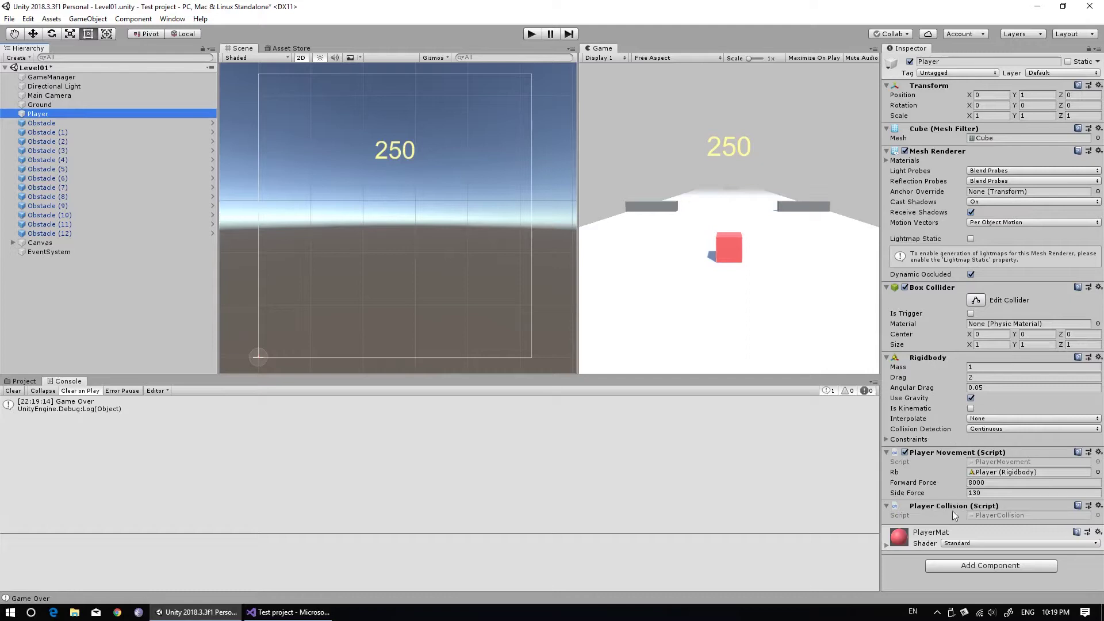
# - In PlayerCollision.cs, add FindObjectOfType<PlayerMovement>().enabled = false below the GameOver call
pyautogui.doubleClick(1002, 517)
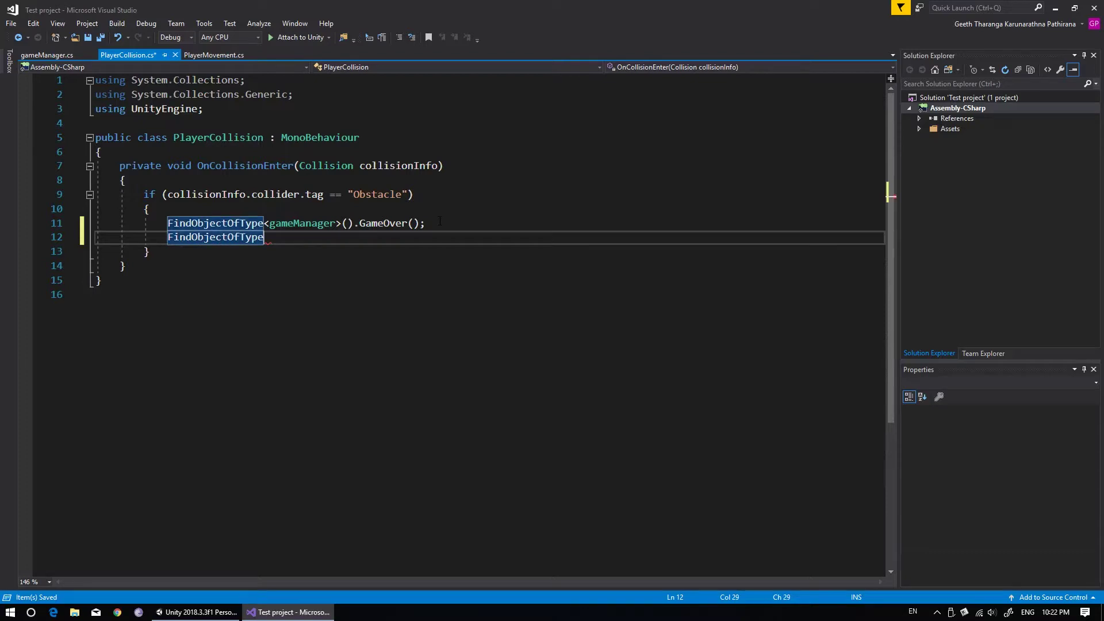
pyautogui.write('<')
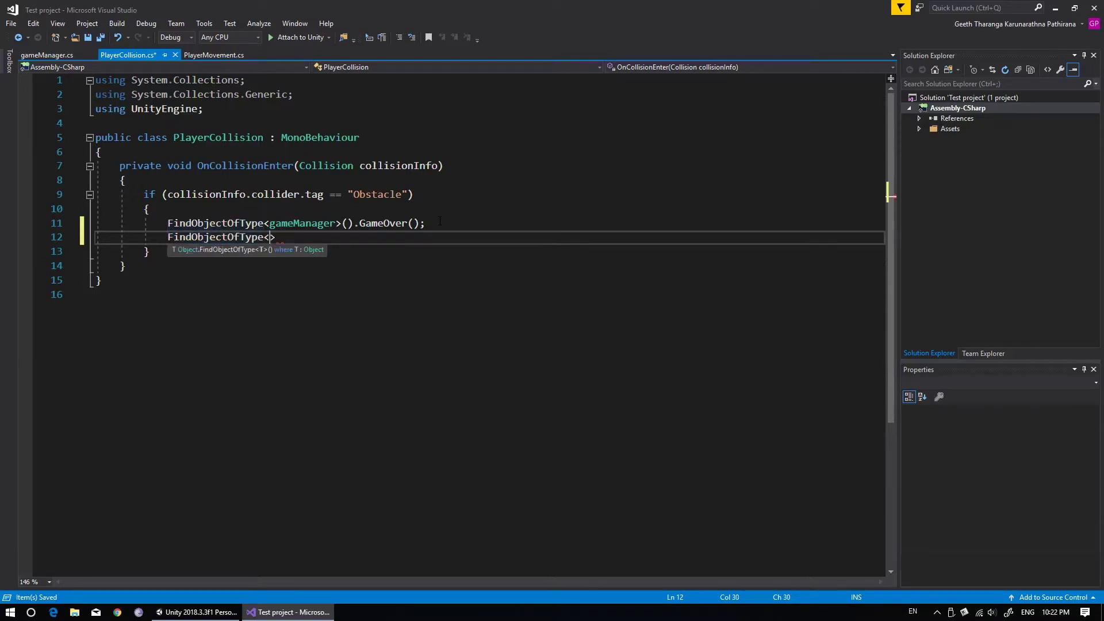
pyautogui.write('pla')
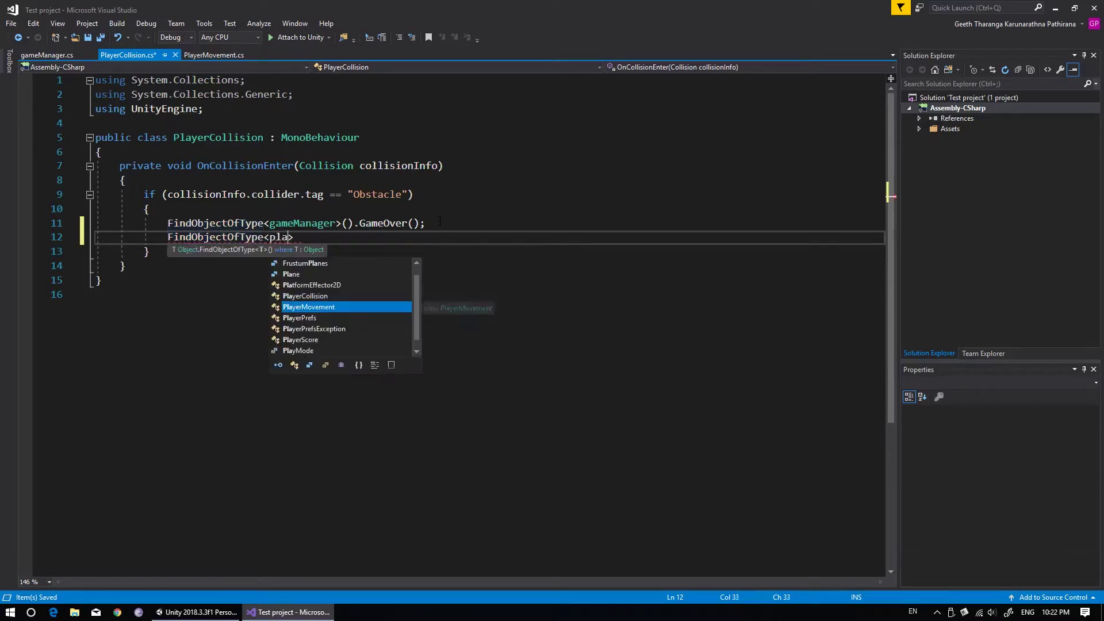
pyautogui.press('Tab')
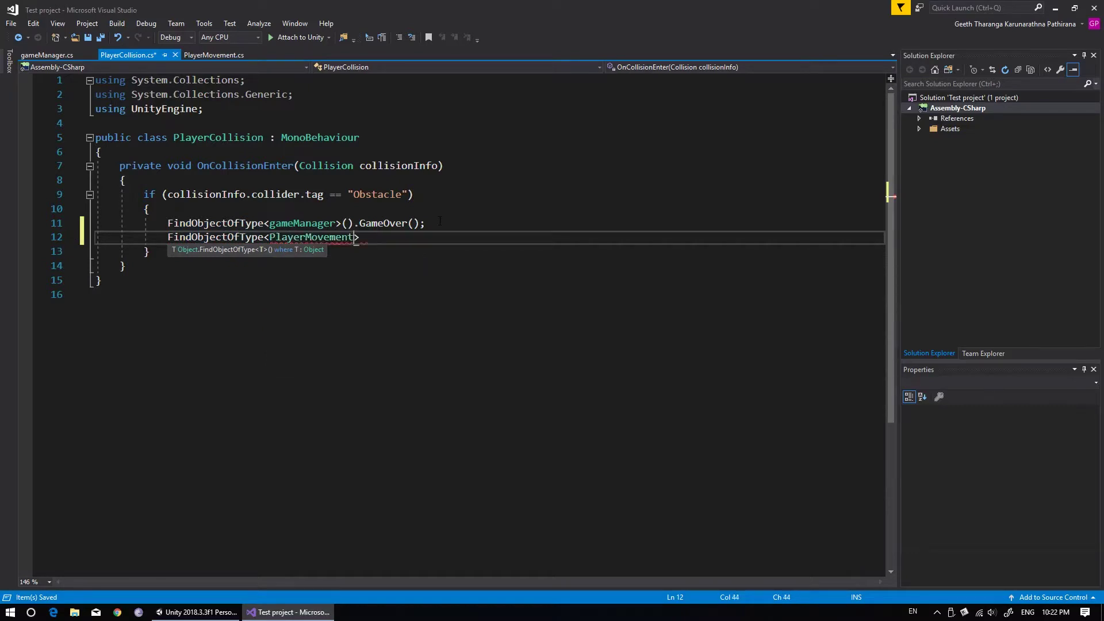
pyautogui.write('>()')
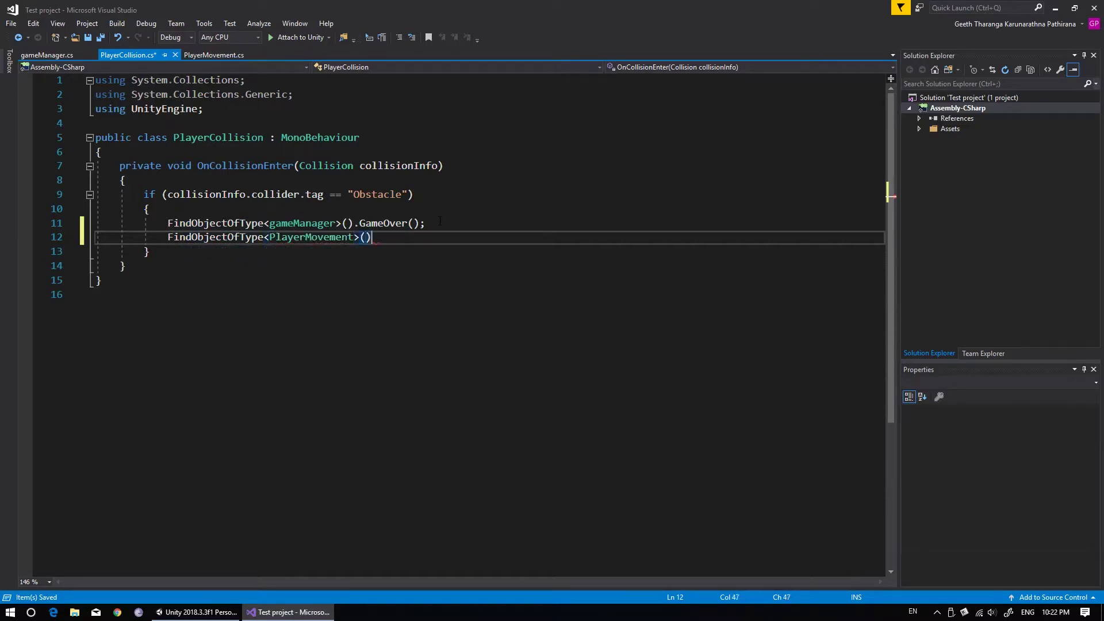
pyautogui.write('.')
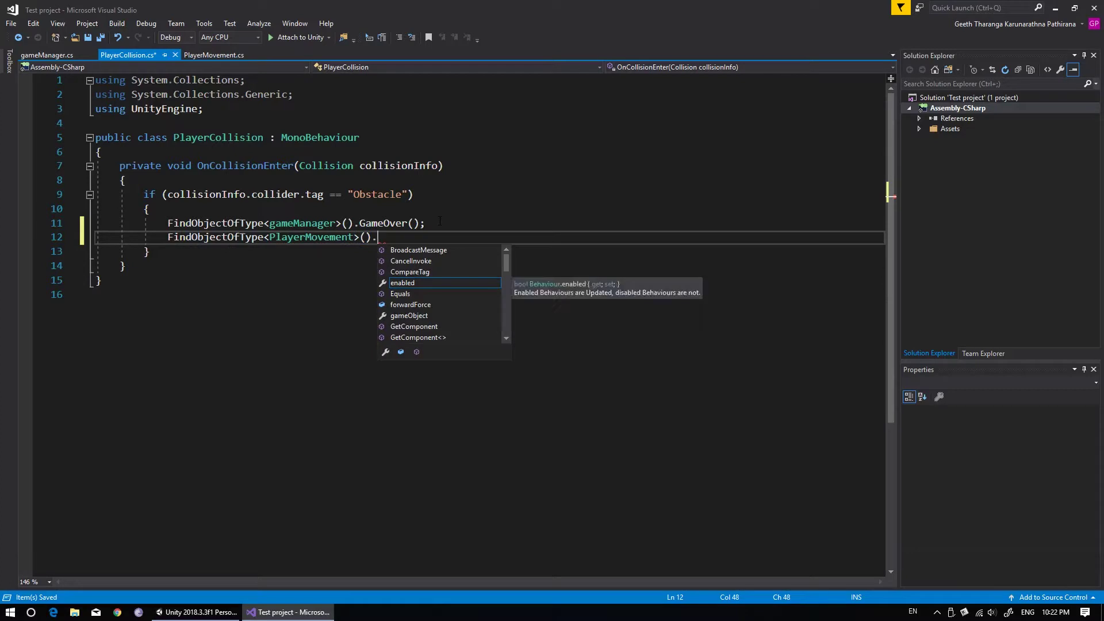
pyautogui.write('ena')
pyautogui.press('Tab')
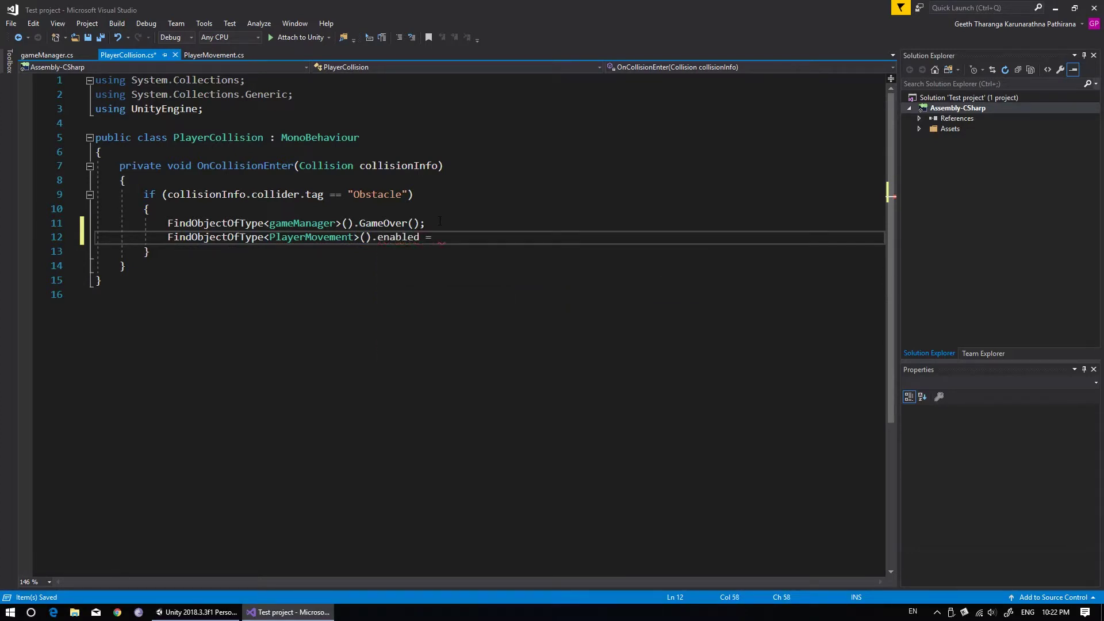
pyautogui.write('fals')
pyautogui.write('e')
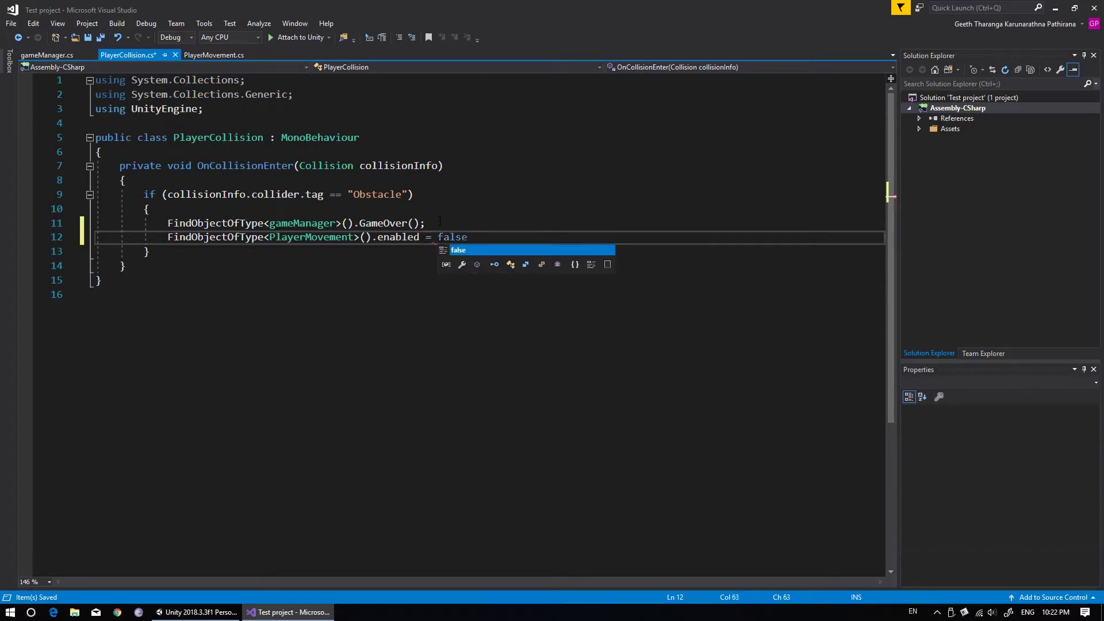
pyautogui.write(';')
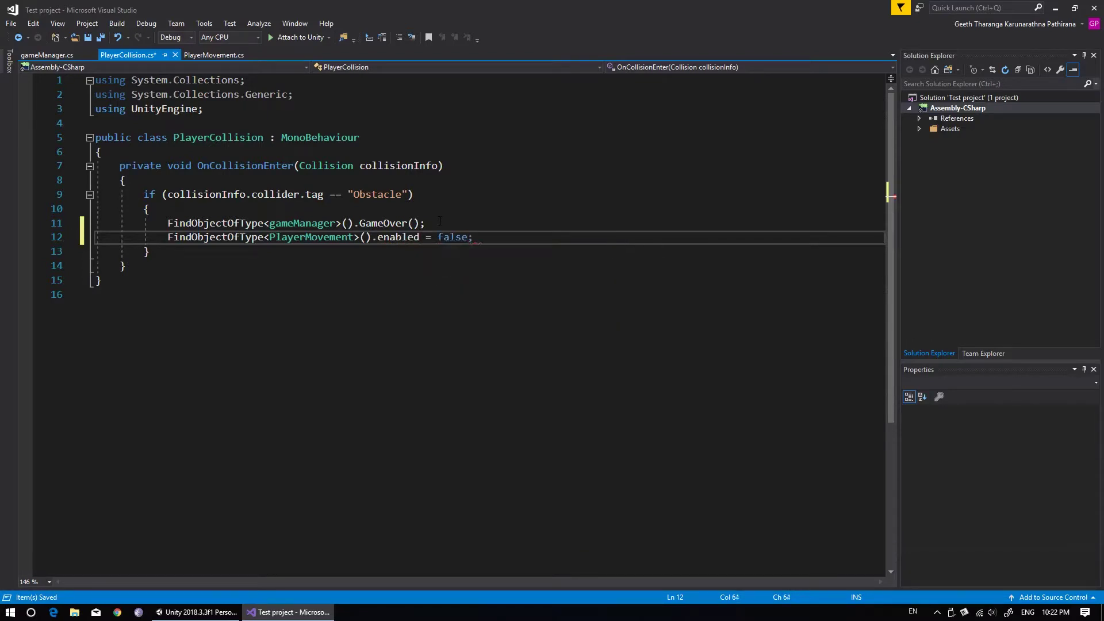
# - Save PlayerCollision.cs, play-test until the cube stops at score 75, then select GameManager
pyautogui.hotkey('ctrl', 's')
pyautogui.click(196, 612)
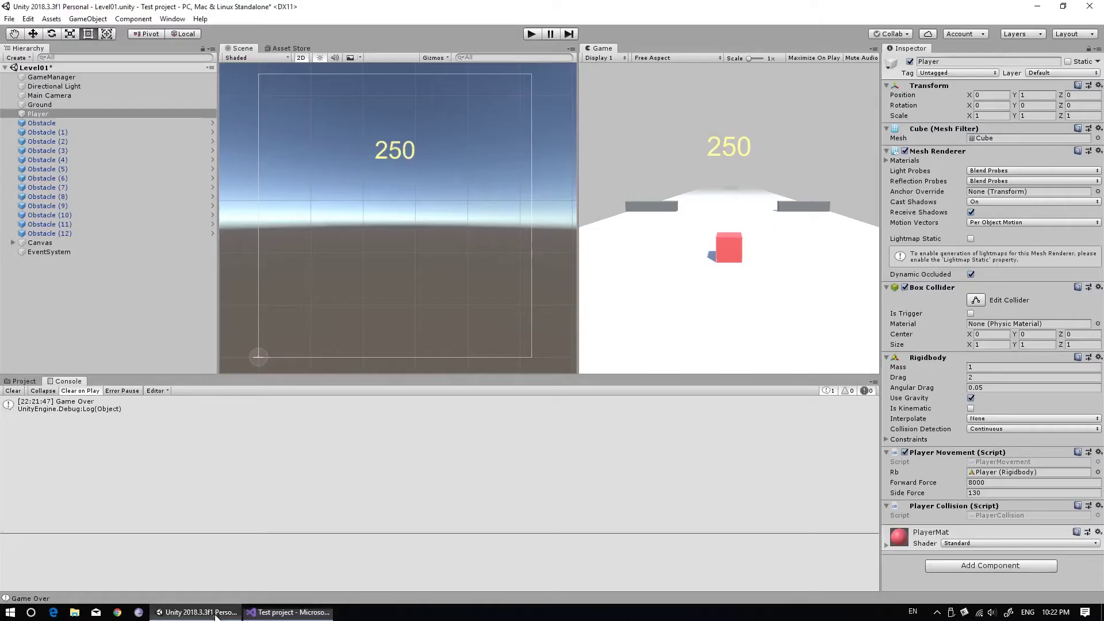
pyautogui.click(530, 34)
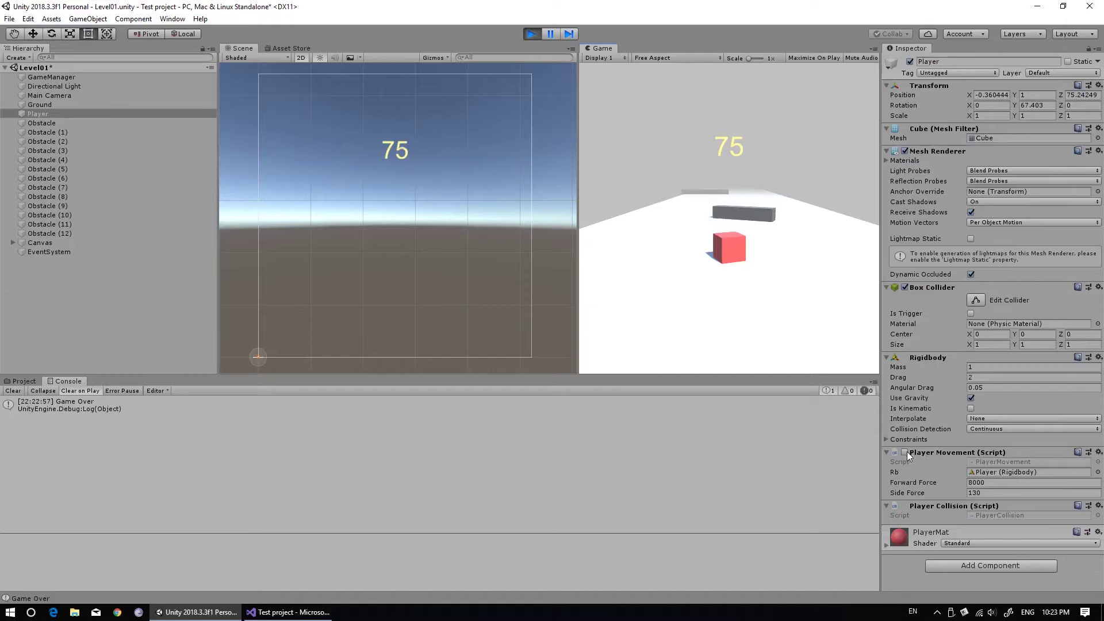
pyautogui.hotkey('ctrl', 'p')
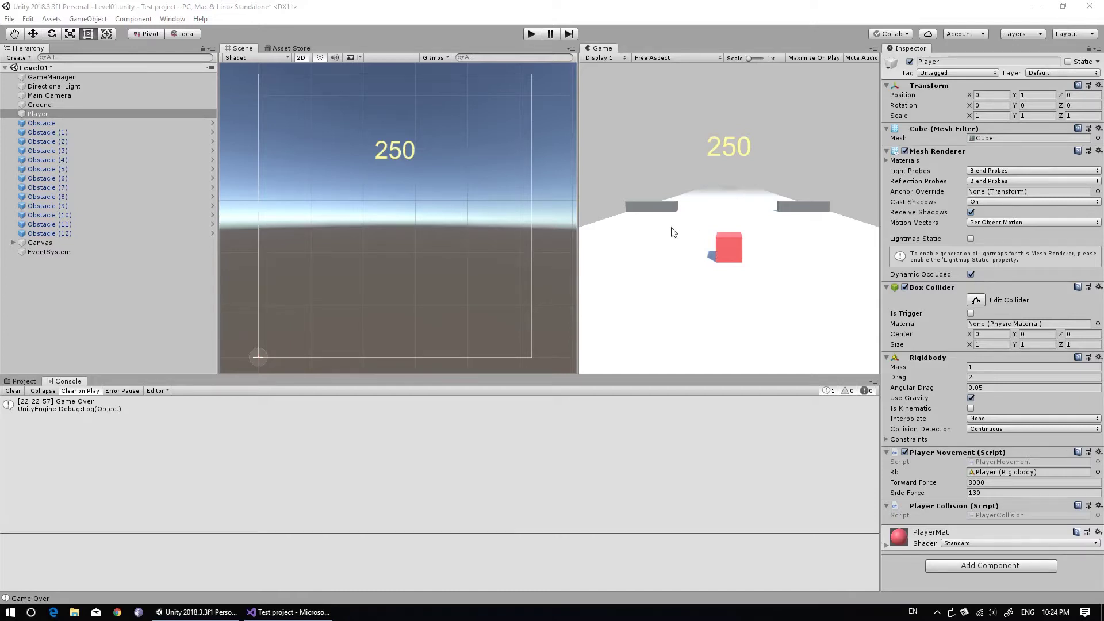
pyautogui.click(61, 77)
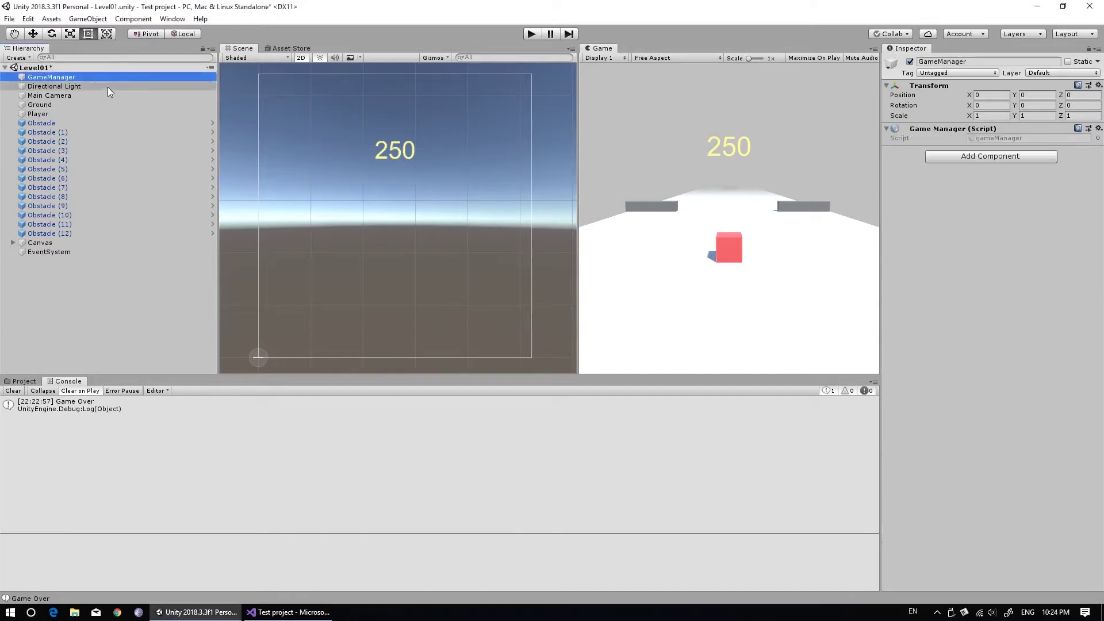
# - Add 'using UnityEngine.SceneManagement;' on line 2 of gameManager.cs, save, and open space below GameOver
pyautogui.doubleClick(990, 136)
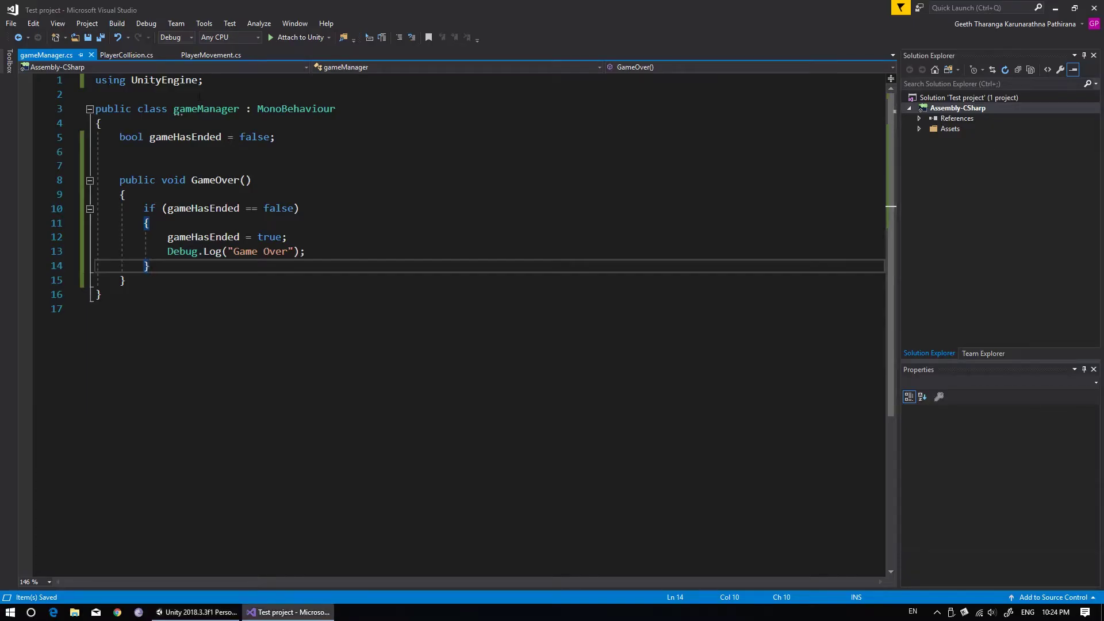
pyautogui.click(214, 82)
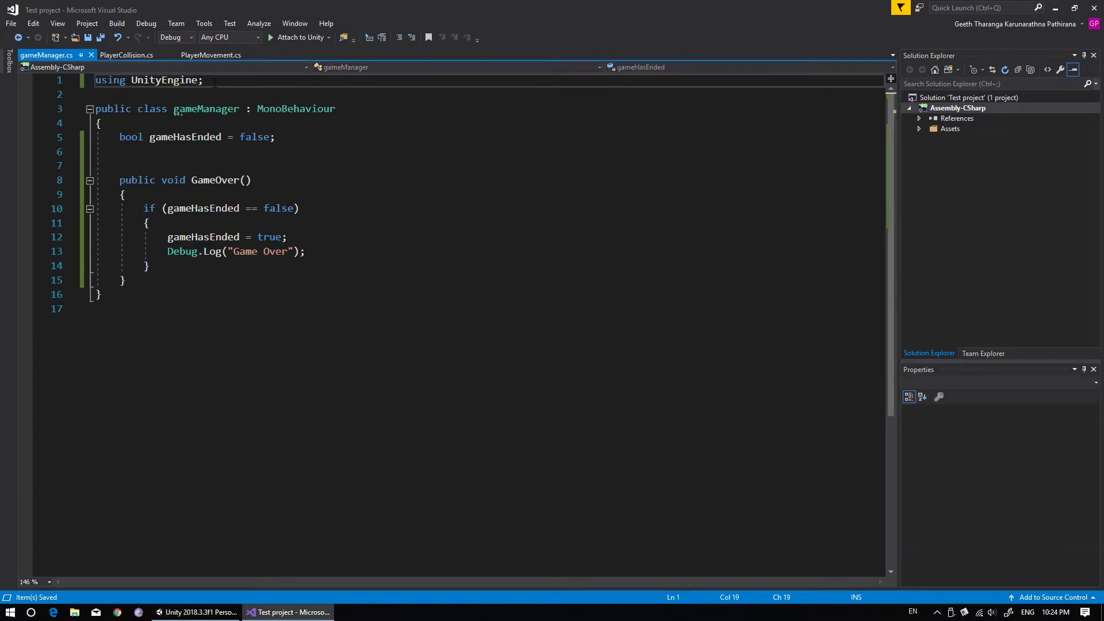
pyautogui.press('Return')
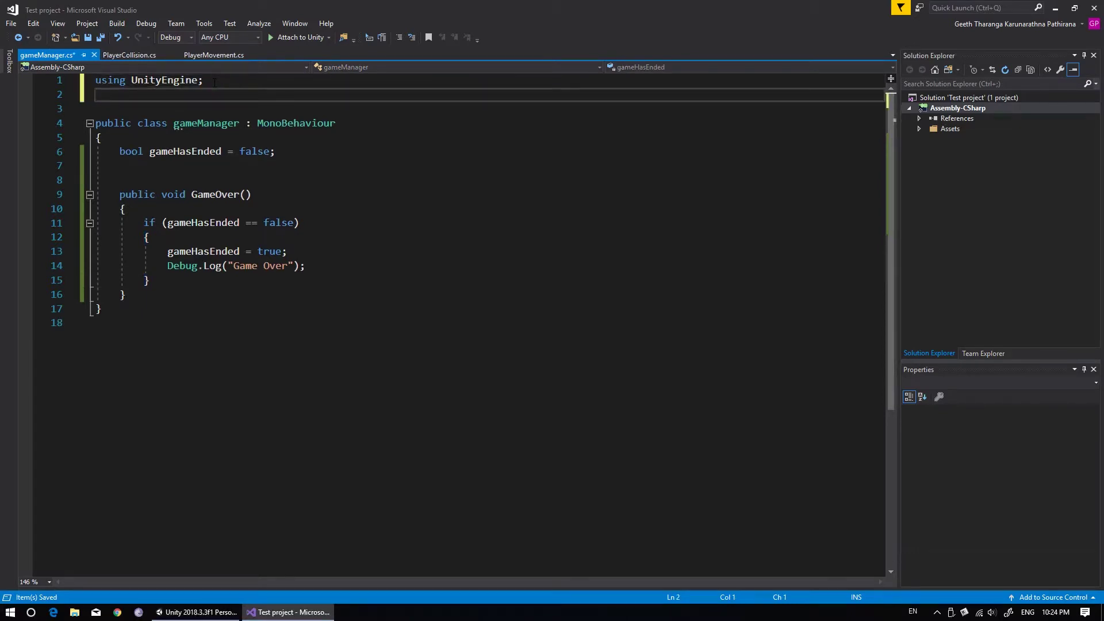
pyautogui.write('using')
pyautogui.write(' uni')
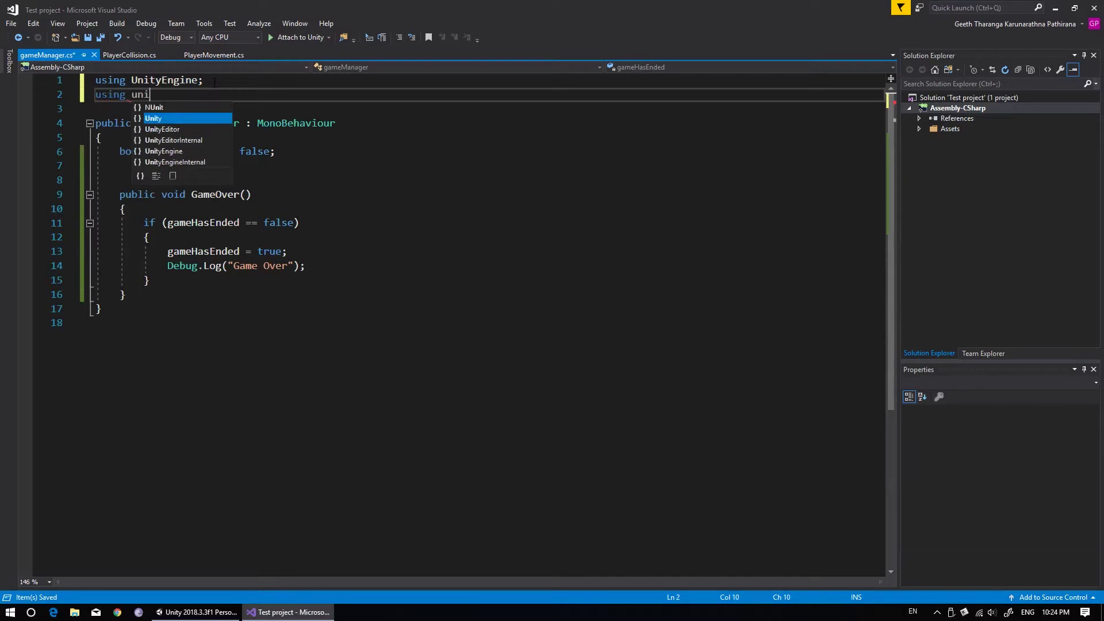
pyautogui.write('t')
pyautogui.press('Down')
pyautogui.press('Down')
pyautogui.press('Down')
pyautogui.press('Tab')
pyautogui.write('.')
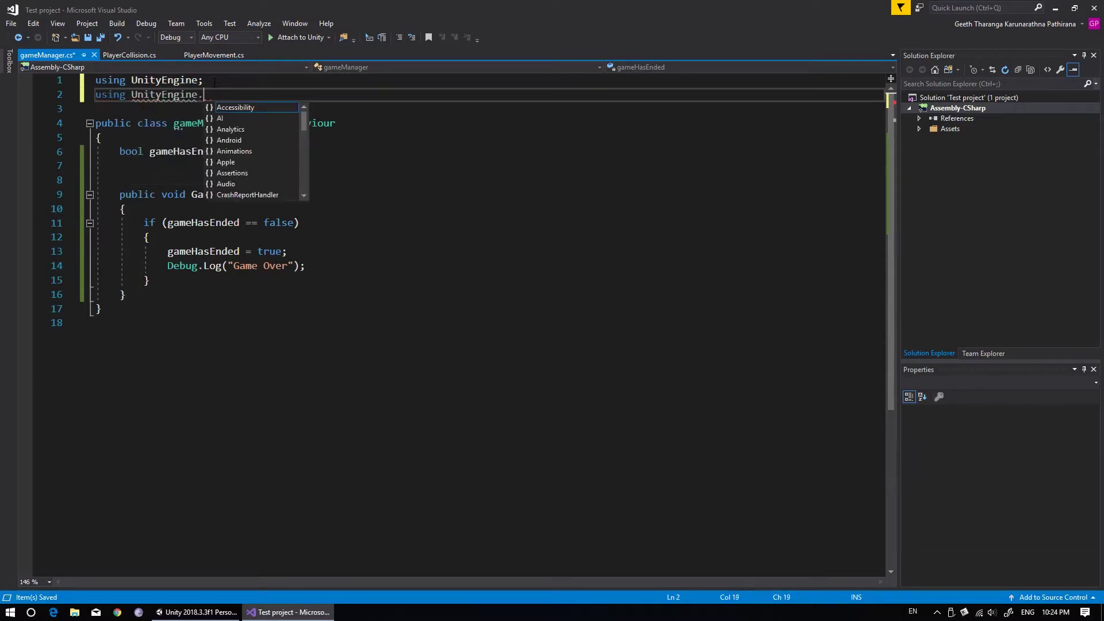
pyautogui.write('sce')
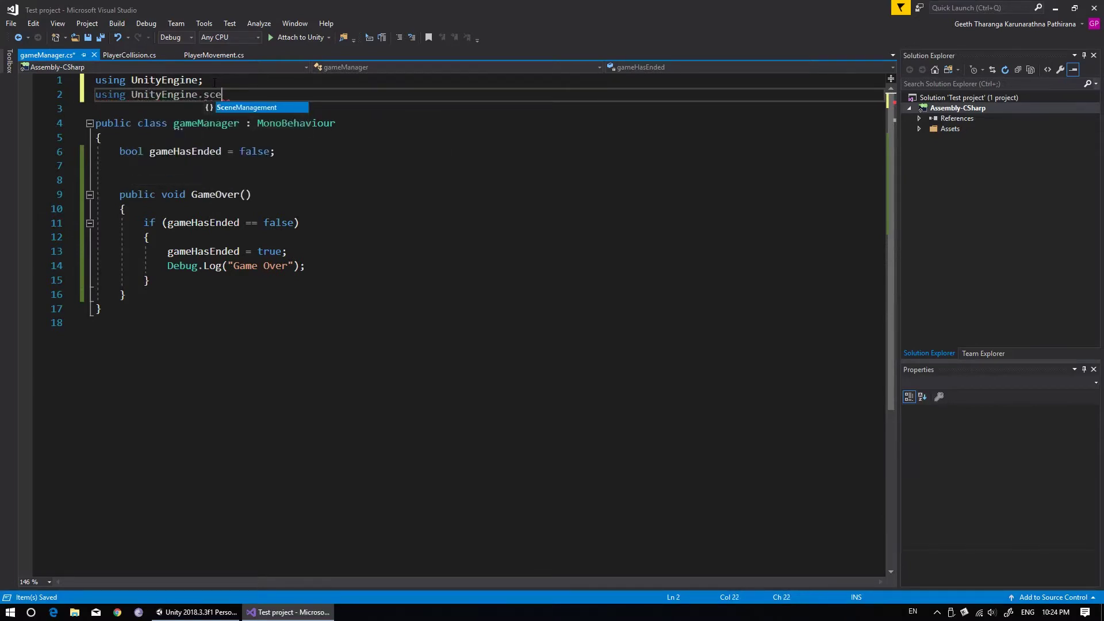
pyautogui.press('Tab')
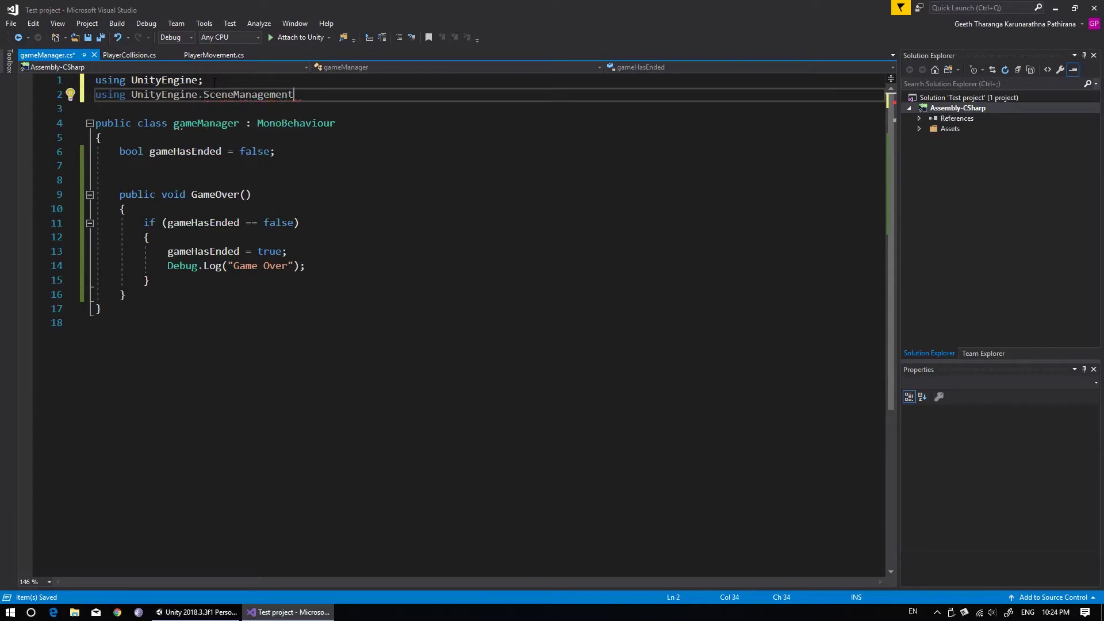
pyautogui.write(';')
pyautogui.hotkey('ctrl', 's')
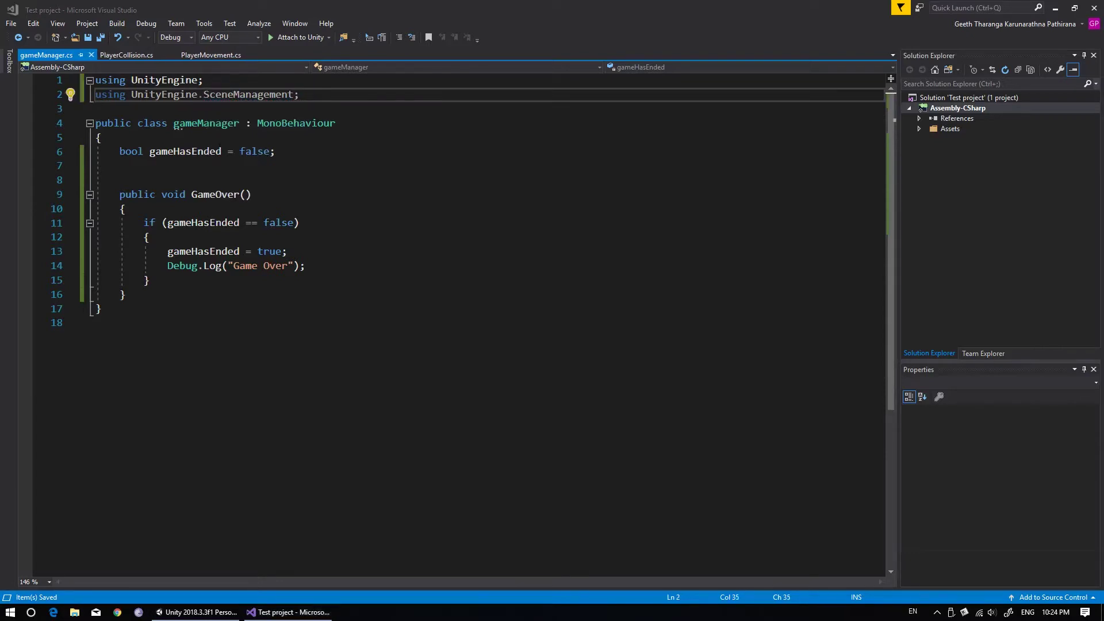
pyautogui.click(183, 300)
pyautogui.press('Return')
pyautogui.press('Return')
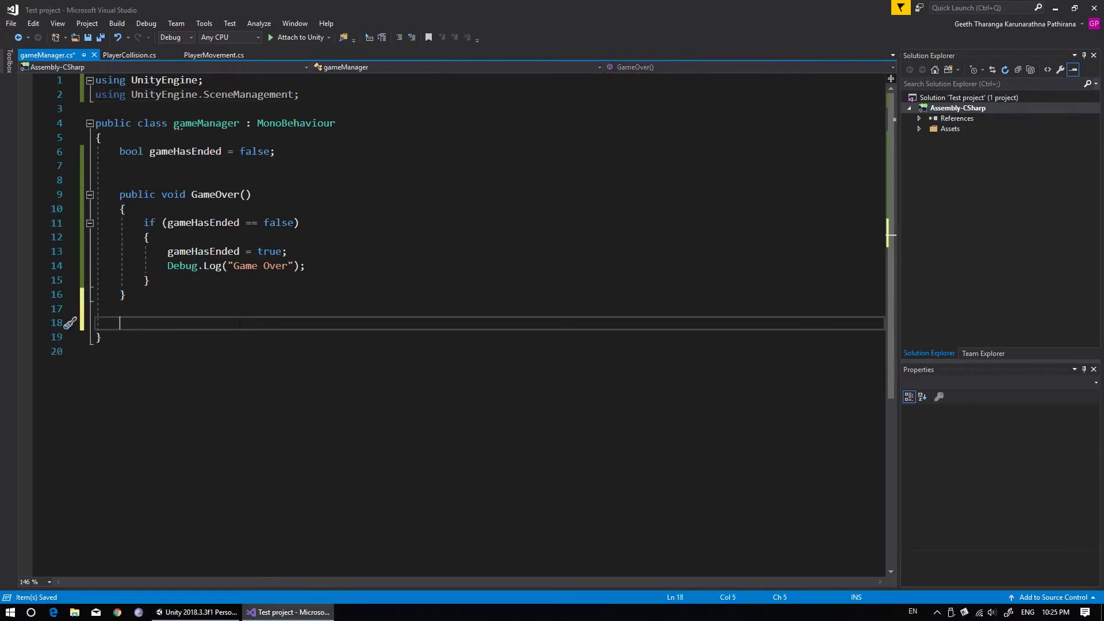
# - Create an empty 'void Restart()' method below GameOver and save
pyautogui.write('void ')
pyautogui.write('restart()')
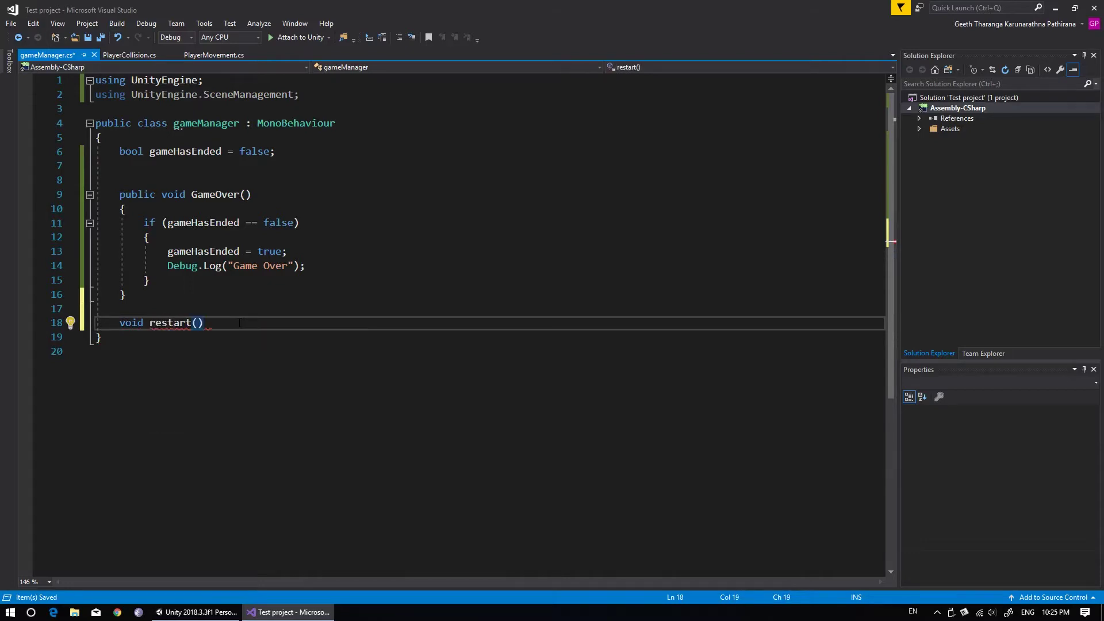
pyautogui.write('{')
pyautogui.press('Return')
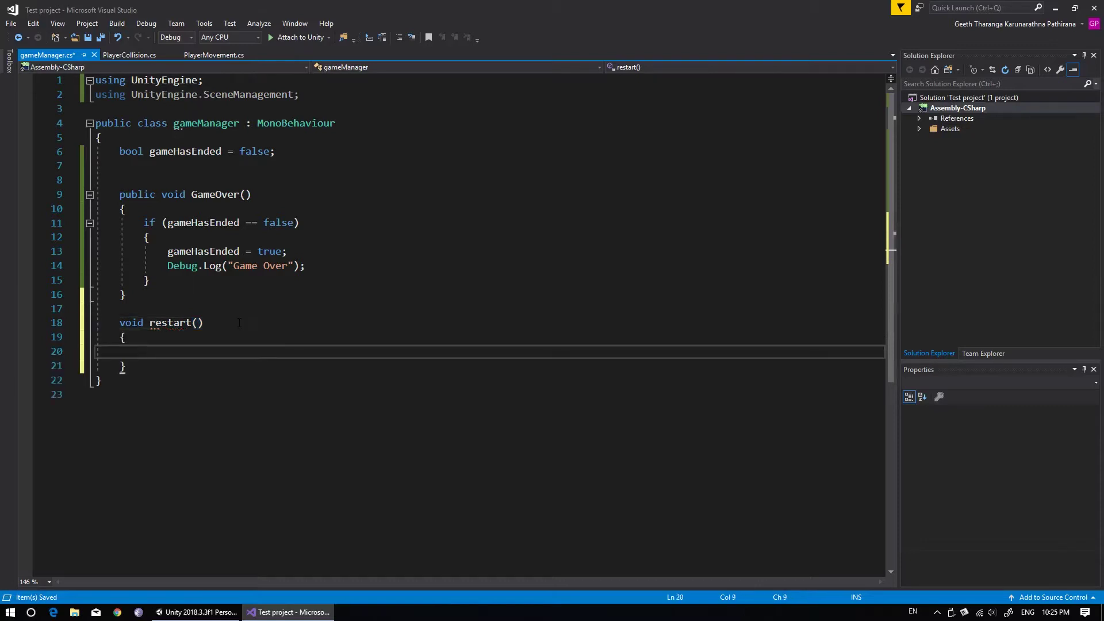
pyautogui.hotkey('ctrl', 's')
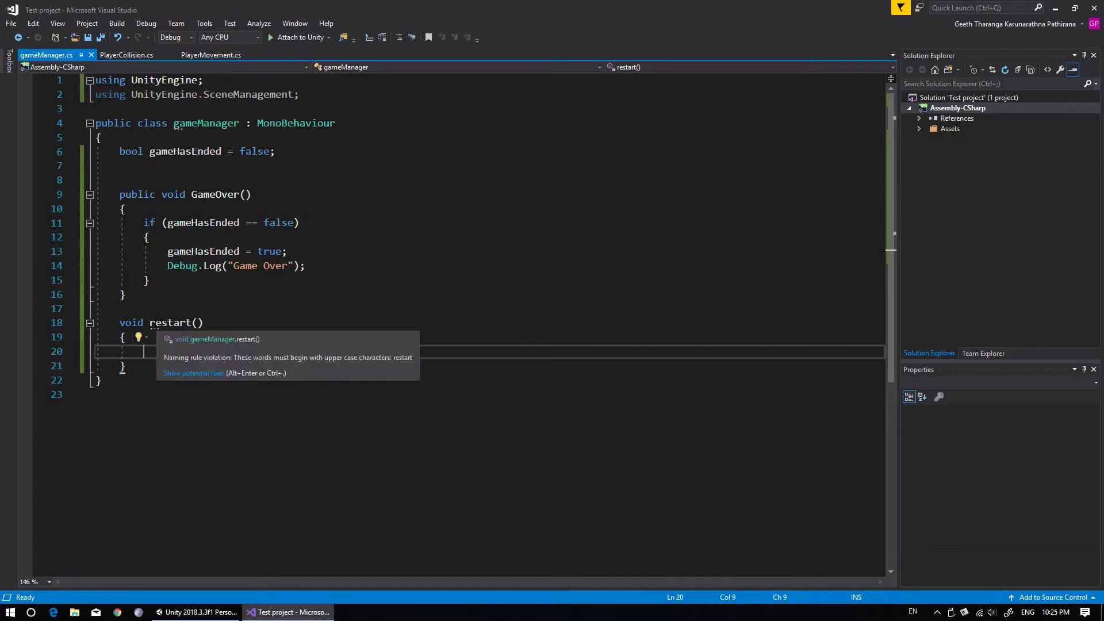
pyautogui.click(151, 323)
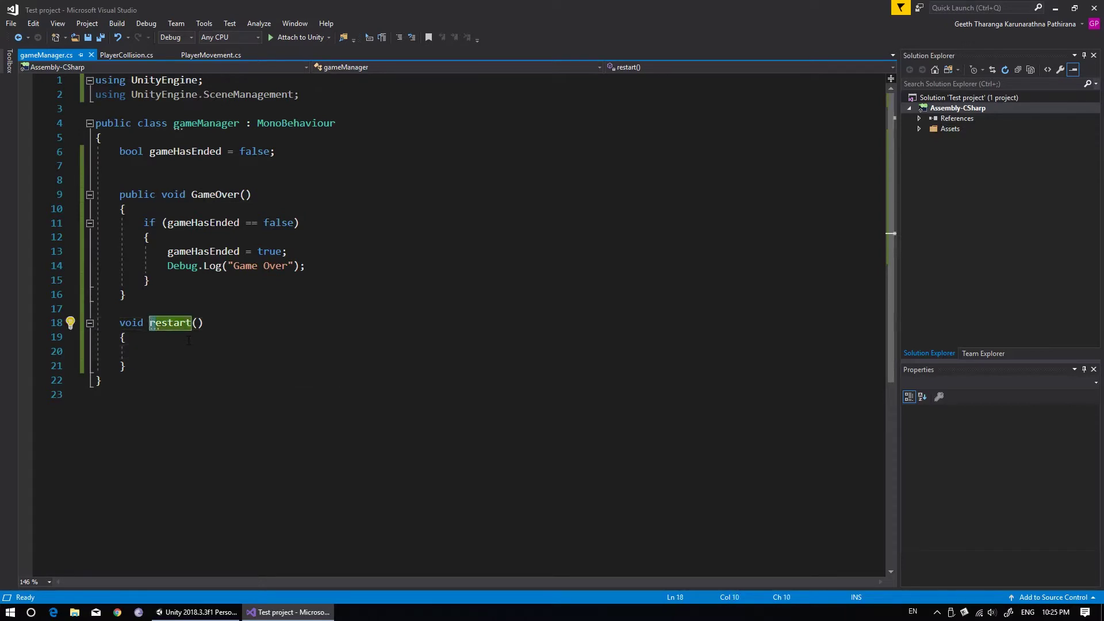
pyautogui.write('R')
# - Add a SceneManager.LoadScene("") call inside Restart, with the cursor between the quotes
pyautogui.click(170, 352)
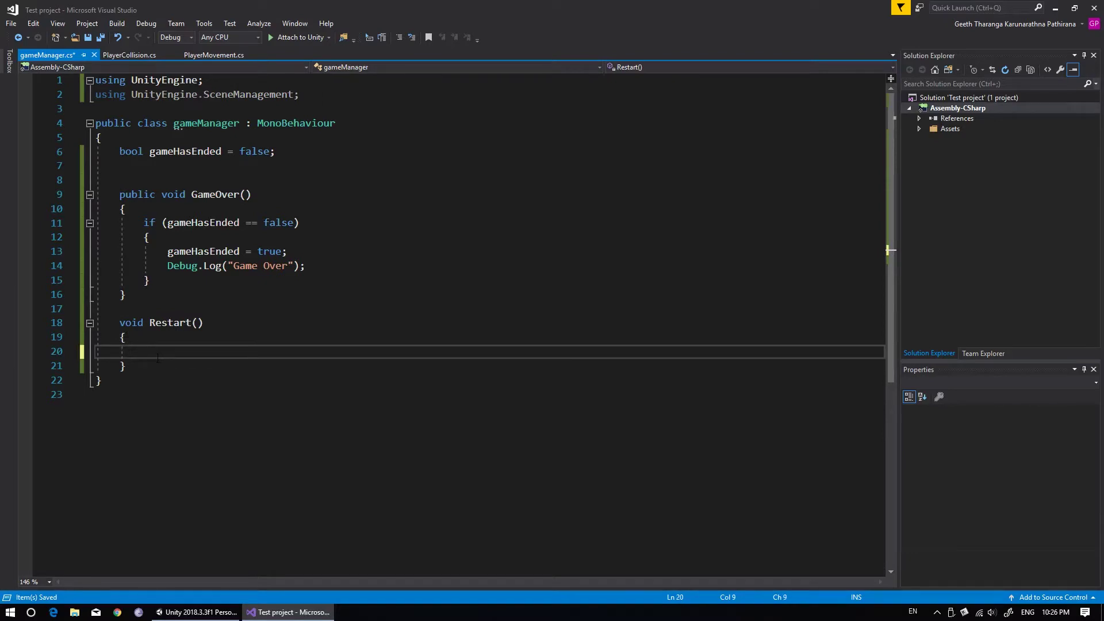
pyautogui.write('scen')
pyautogui.press('Tab')
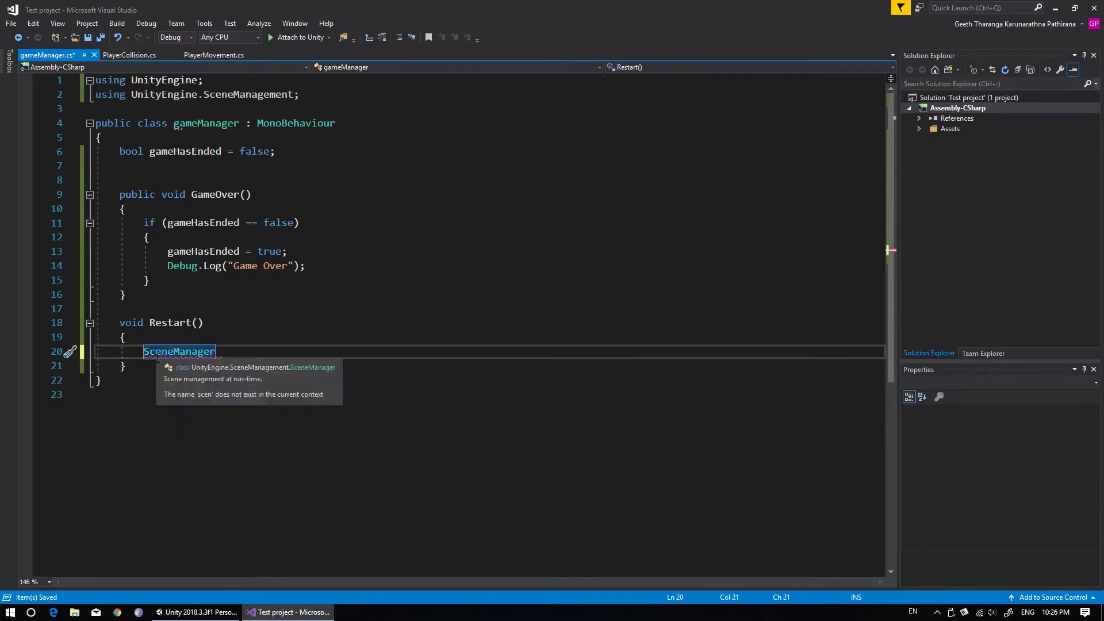
pyautogui.write('.')
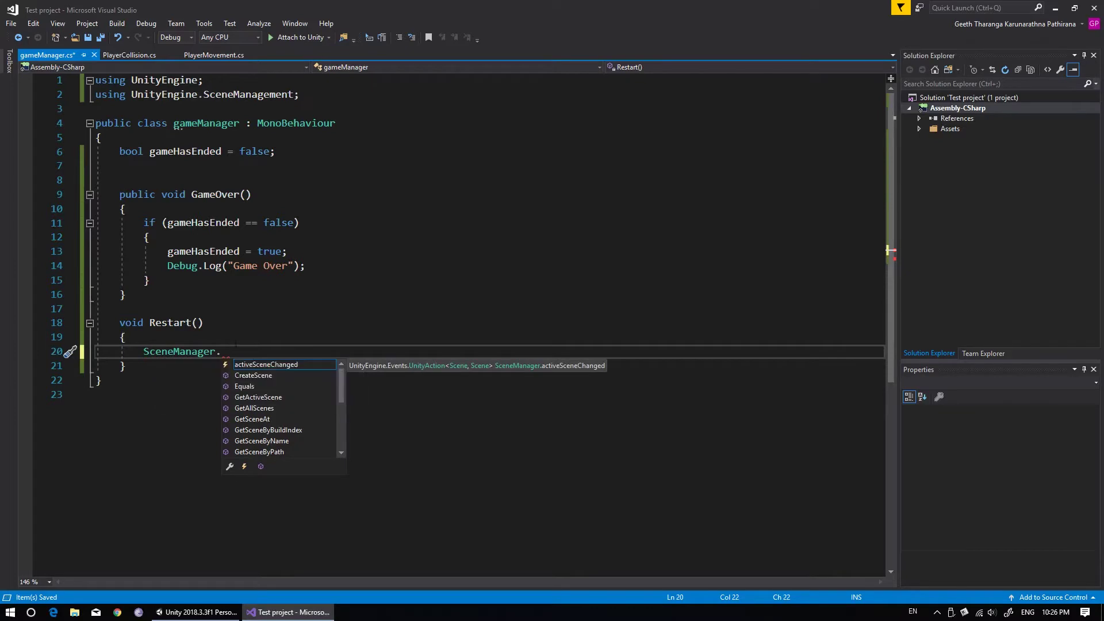
pyautogui.scroll(-1, 273, 382)
pyautogui.scroll(-2, 275, 400)
pyautogui.scroll(-1, 276, 430)
pyautogui.scroll(2, 267, 419)
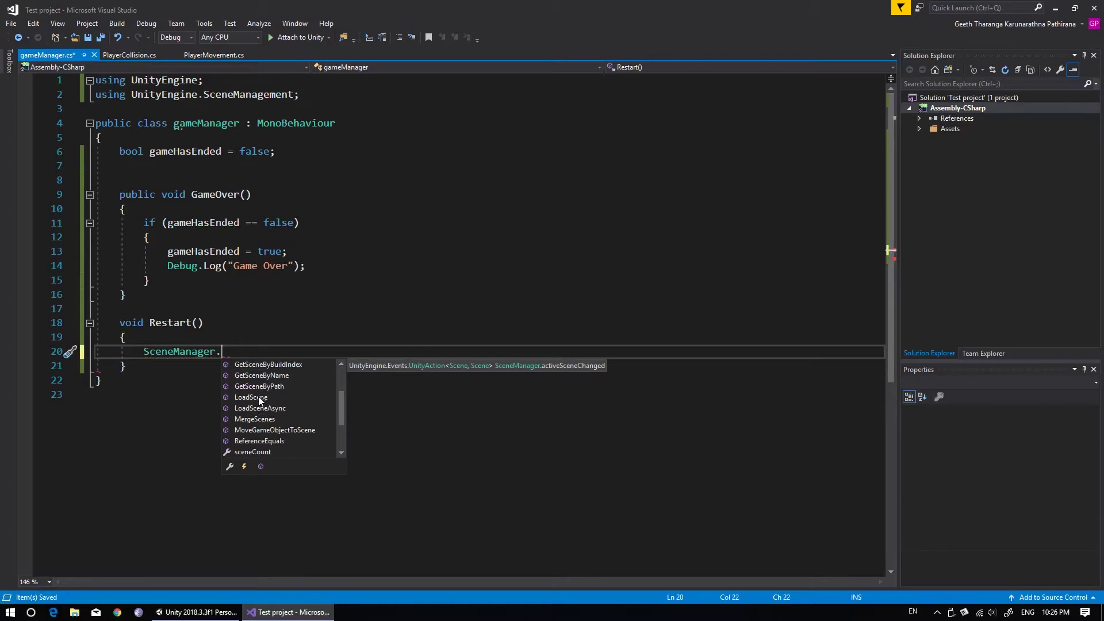
pyautogui.doubleClick(259, 398)
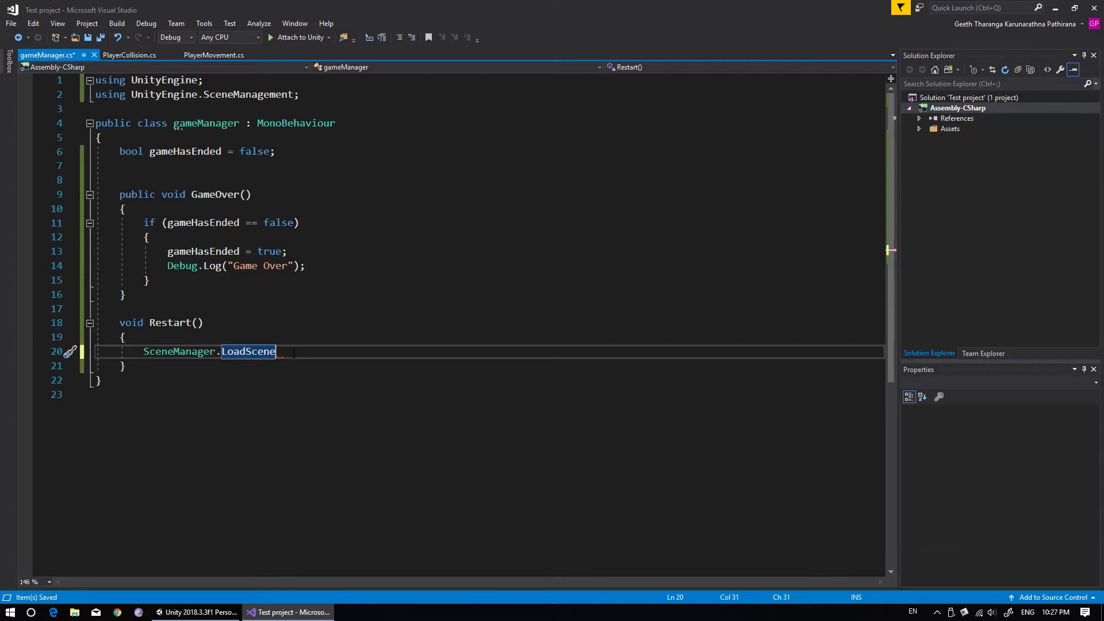
pyautogui.write('()')
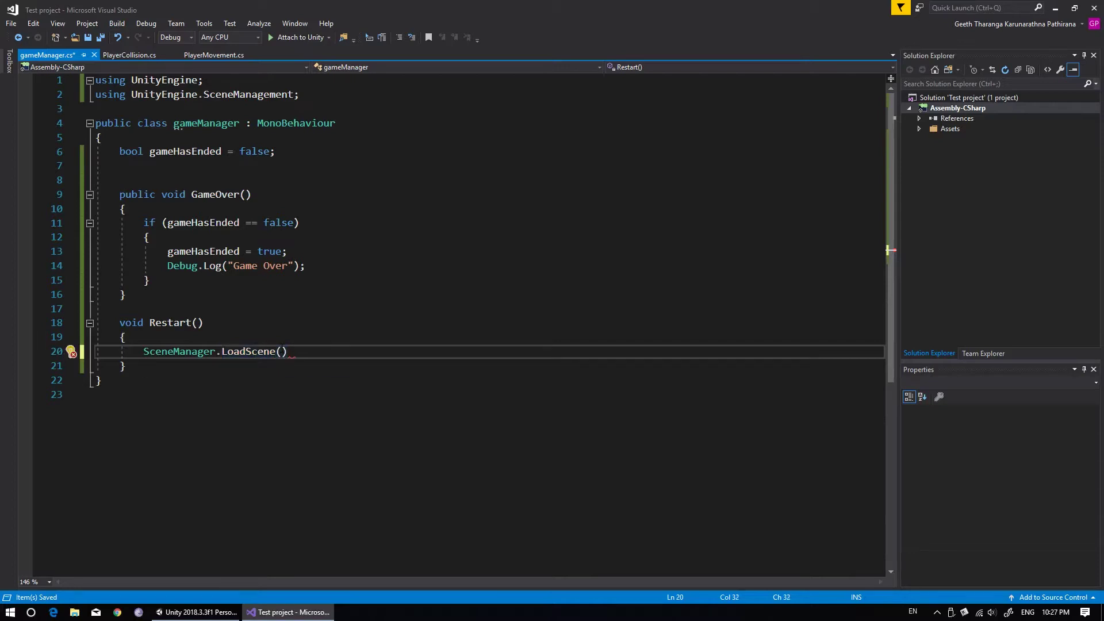
pyautogui.write('""')
pyautogui.click(288, 351)
# - Look up the scene name in Unity's Project tab, then make Restart load "Level01" and save
pyautogui.click(195, 612)
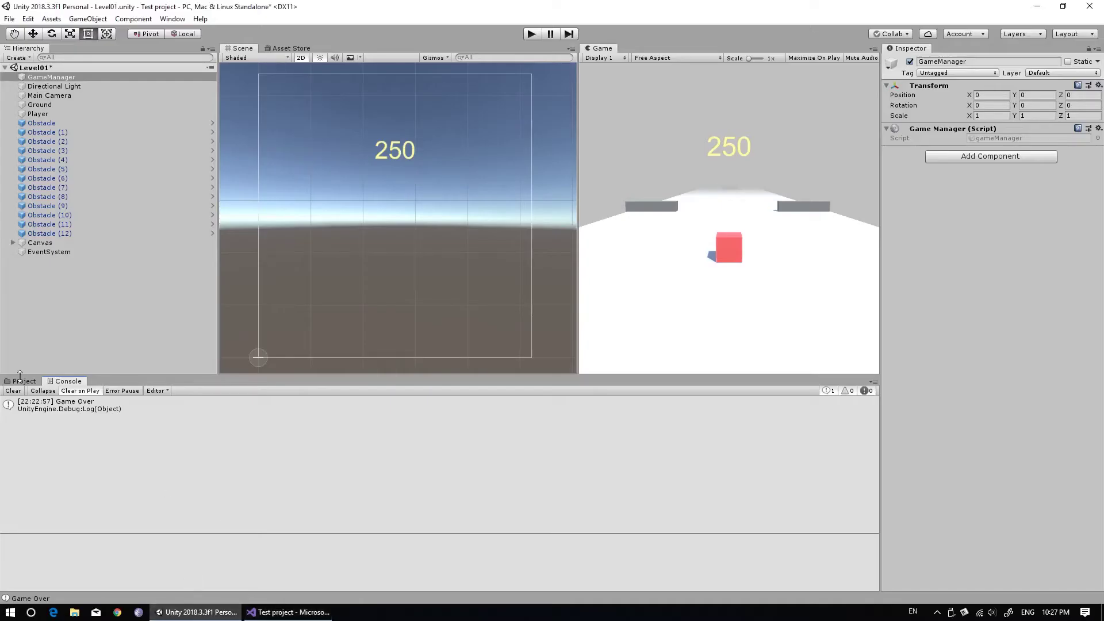
pyautogui.click(21, 381)
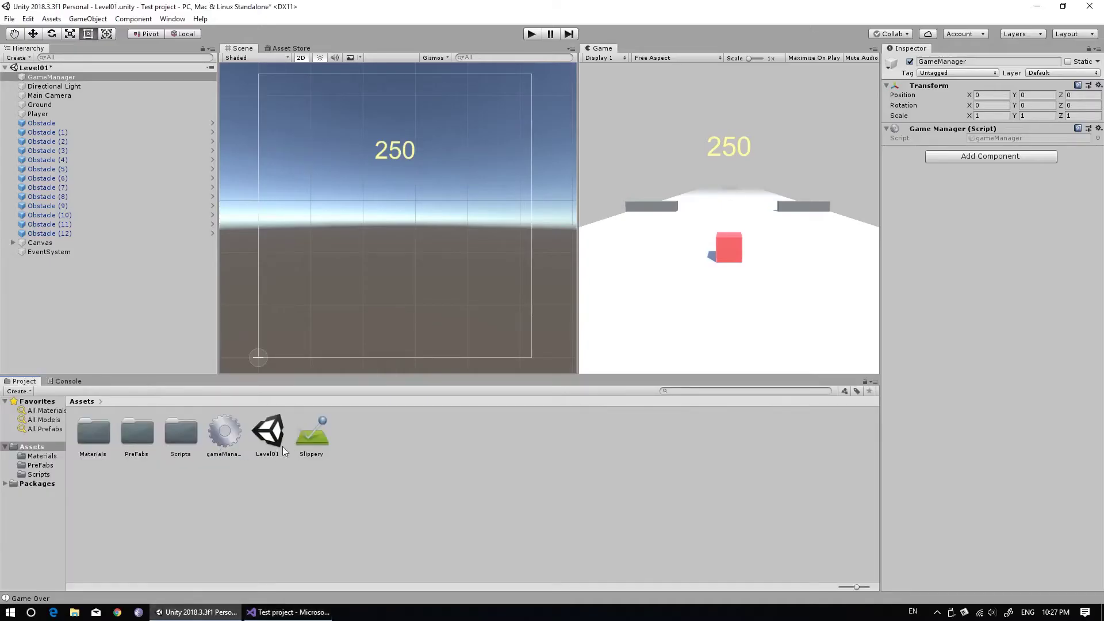
pyautogui.click(292, 612)
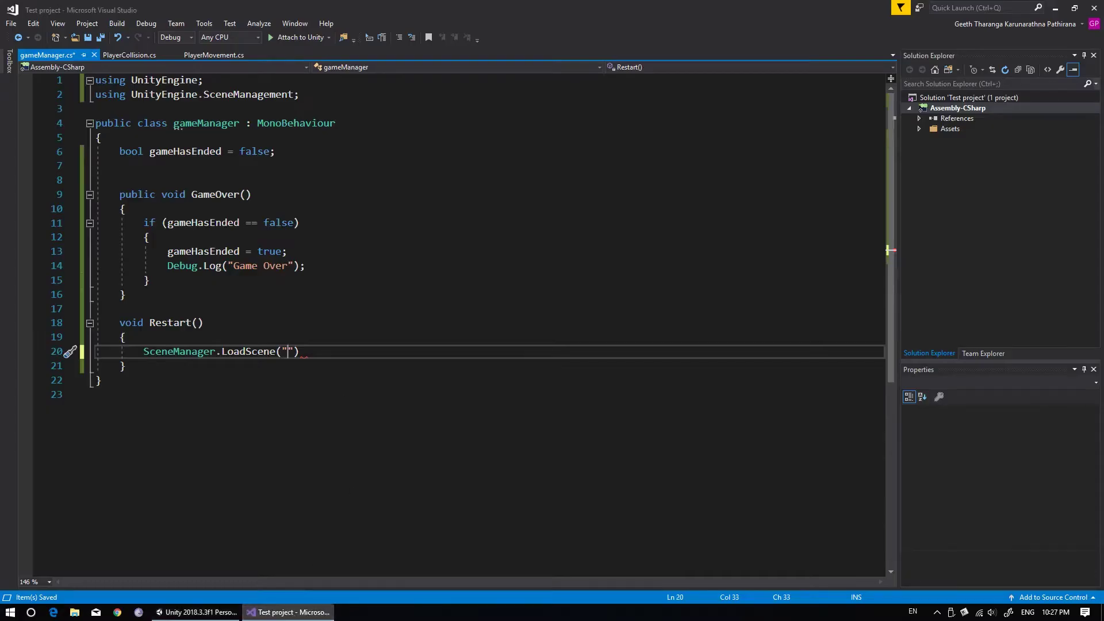
pyautogui.write('Level')
pyautogui.write('01')
pyautogui.write('");')
pyautogui.hotkey('ctrl', 's')
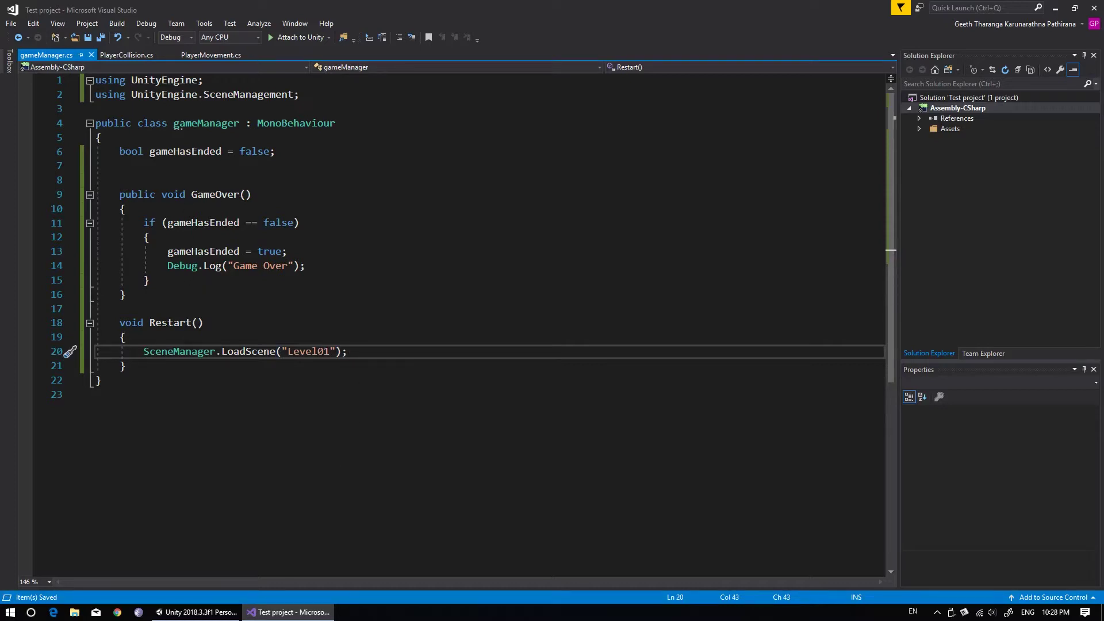
# - Call Restart(); after the Debug.Log line in GameOver and save the script
pyautogui.click(400, 267)
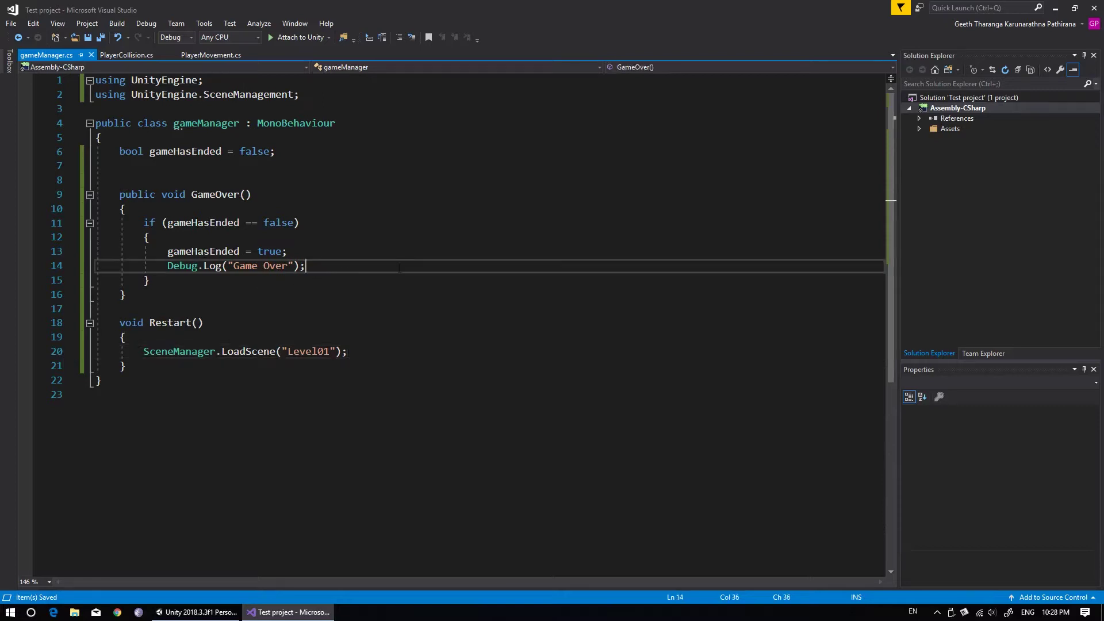
pyautogui.press('Return')
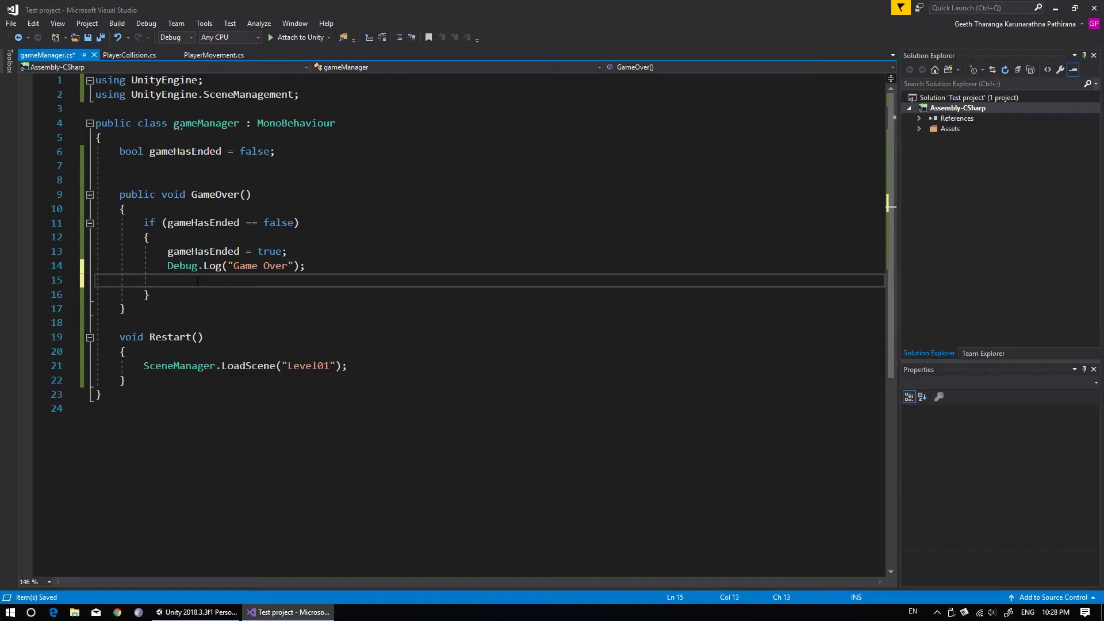
pyautogui.write('R')
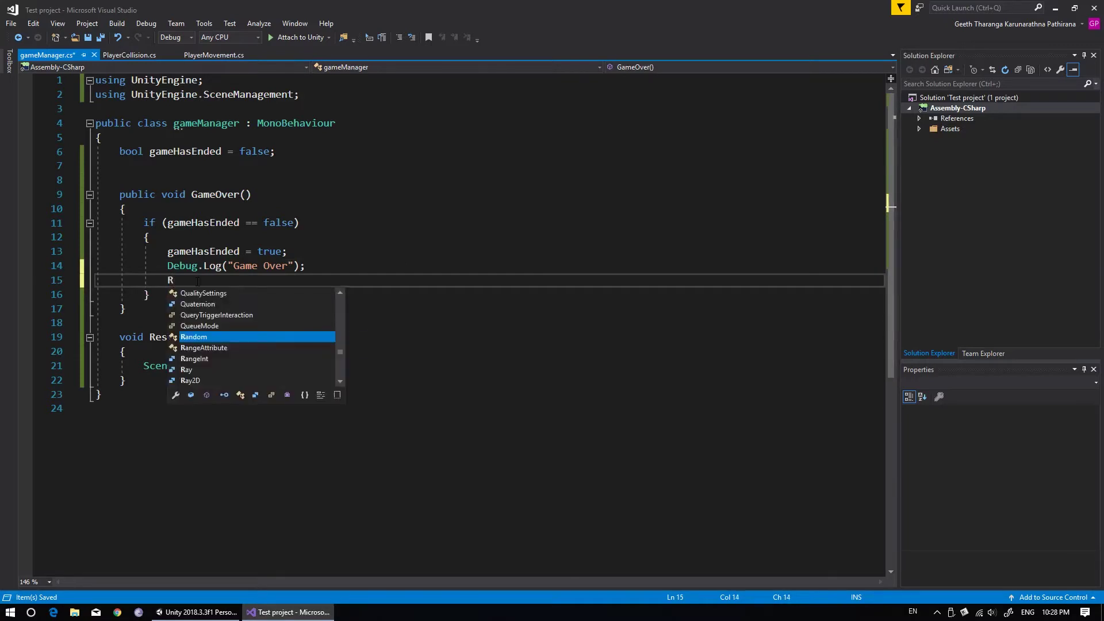
pyautogui.write('est')
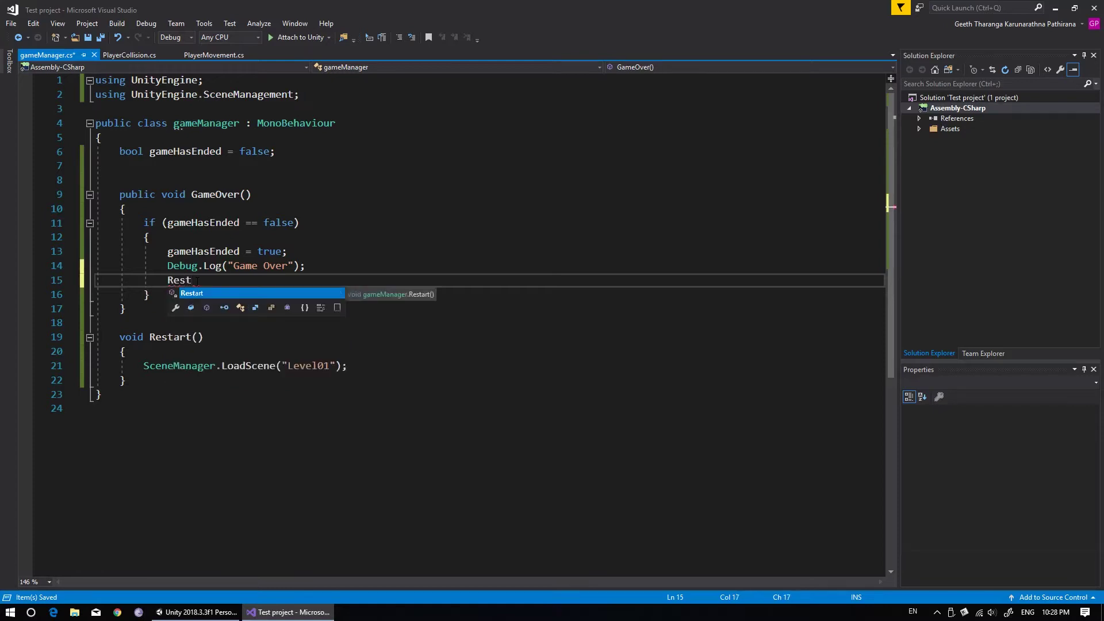
pyautogui.press('Tab')
pyautogui.write('();')
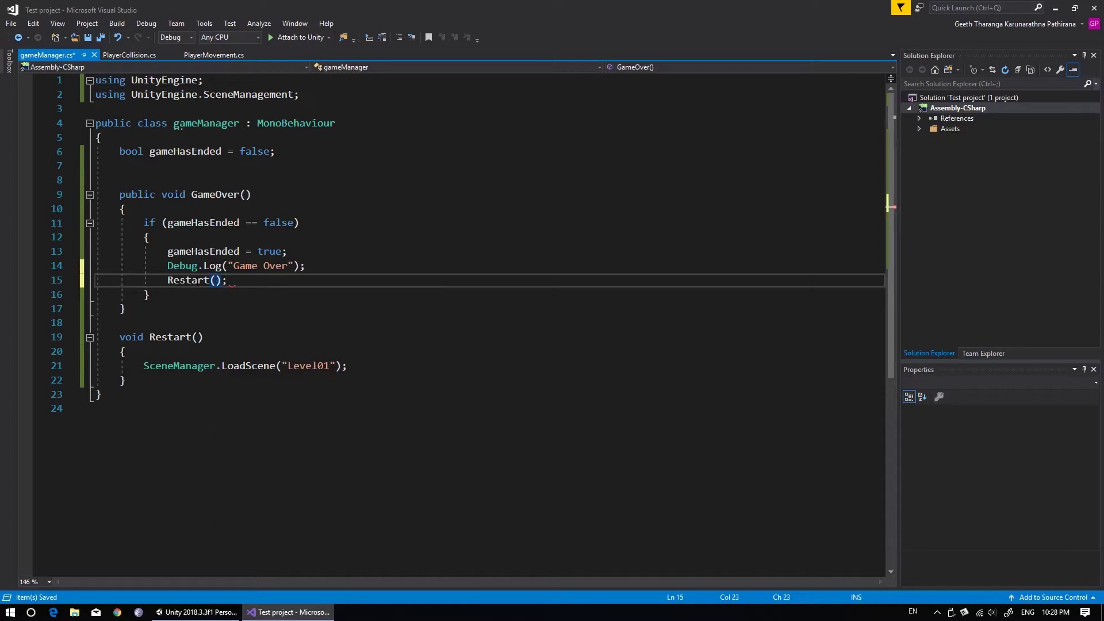
pyautogui.hotkey('ctrl', 's')
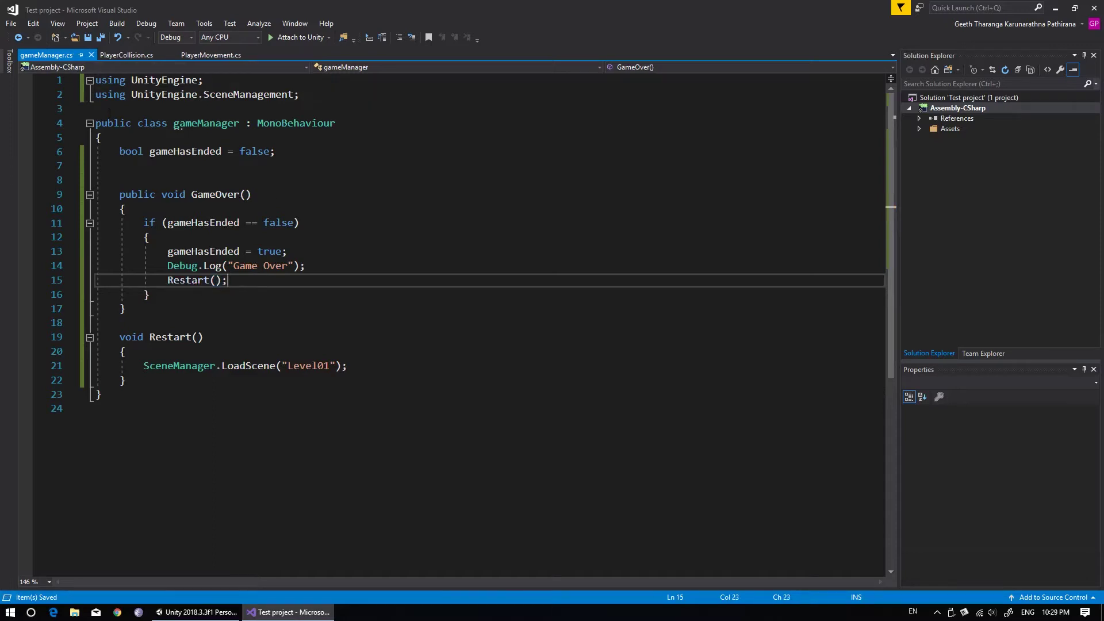
# - Play-test the runner in Unity by hitting an obstacle, then bring the gameManager script back up
pyautogui.click(196, 611)
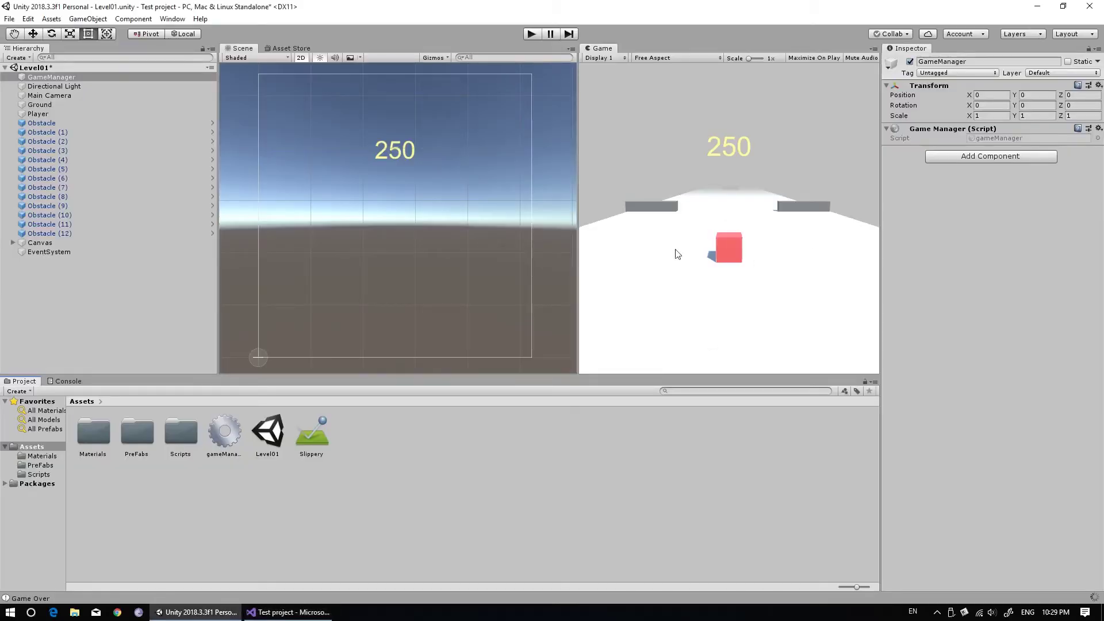
pyautogui.click(532, 33)
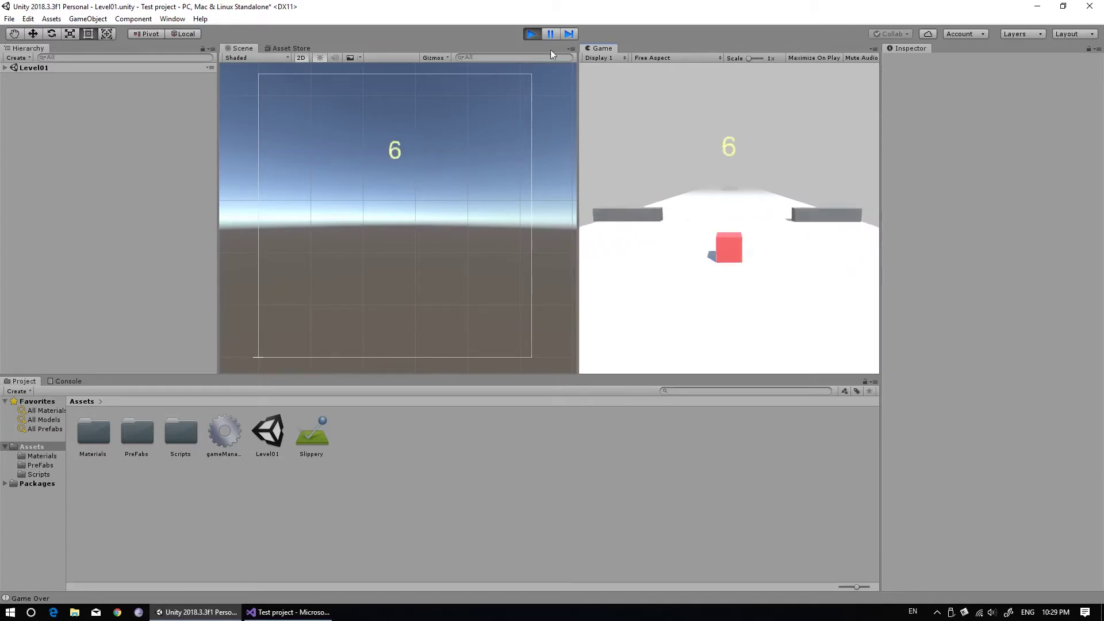
pyautogui.click(536, 32)
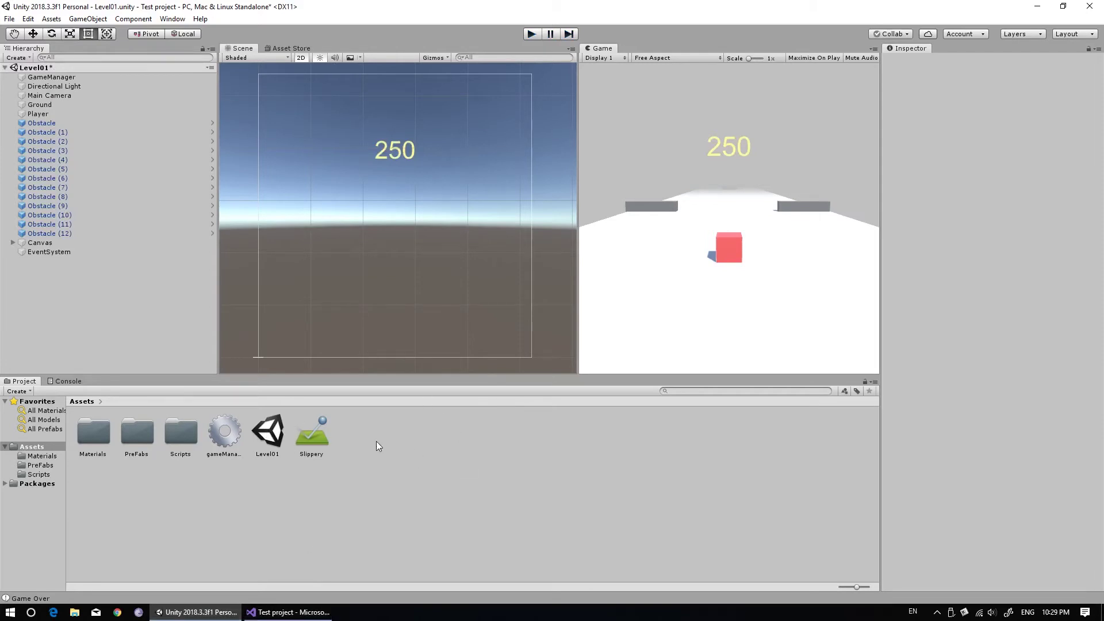
pyautogui.click(290, 612)
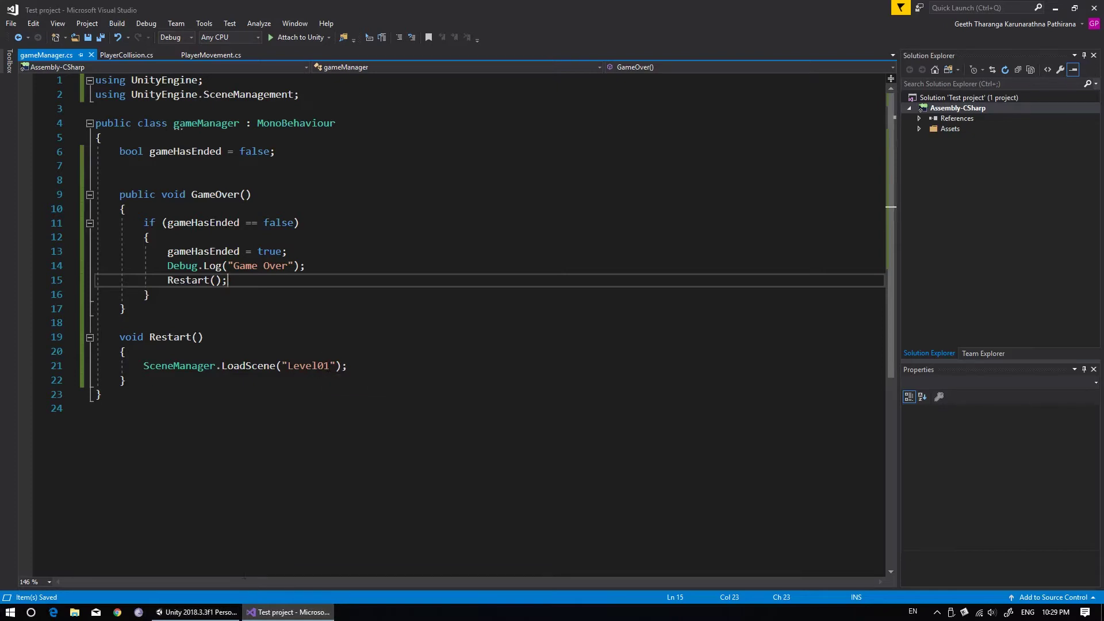
pyautogui.click(195, 611)
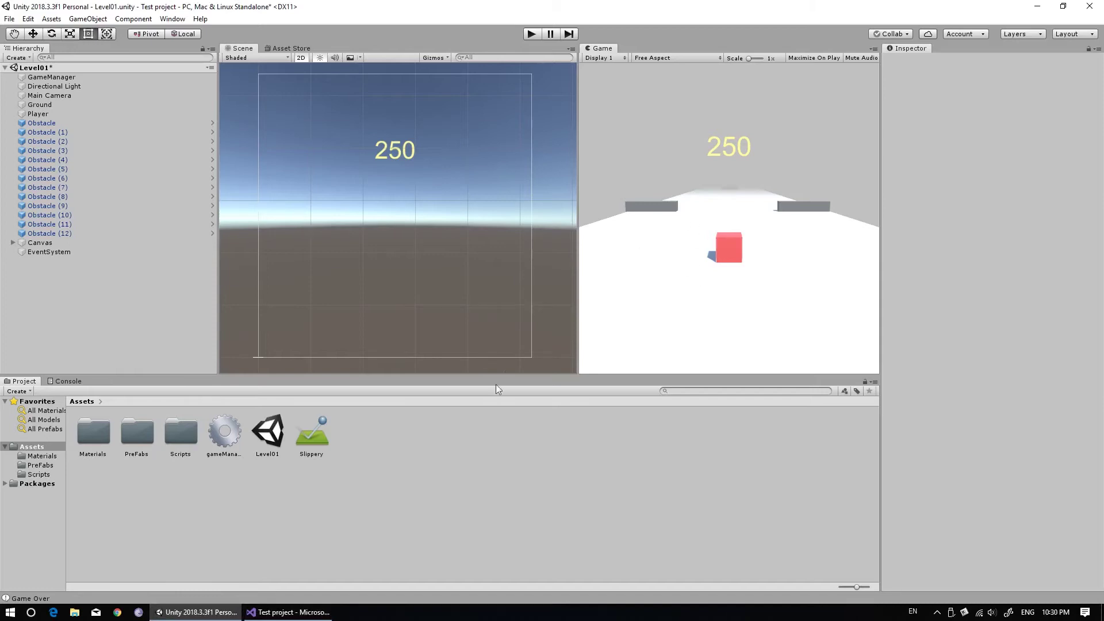
pyautogui.click(291, 611)
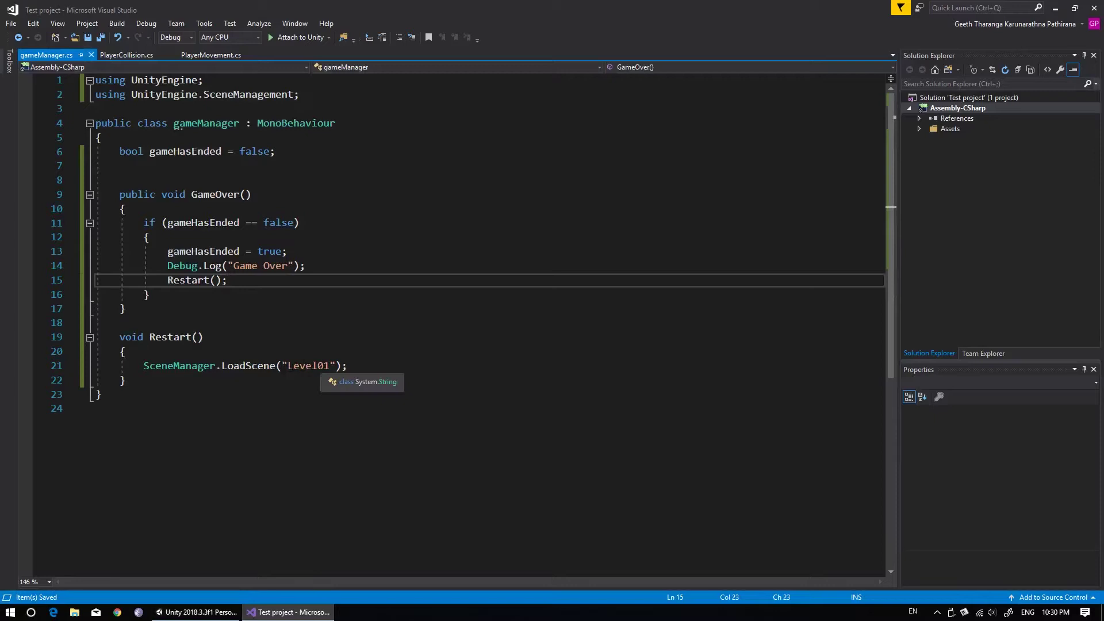
# - Replace "Level01" in Restart with SceneManager.GetActiveScene().name and save the script
pyautogui.moveTo(282, 366); pyautogui.dragTo(336, 365)
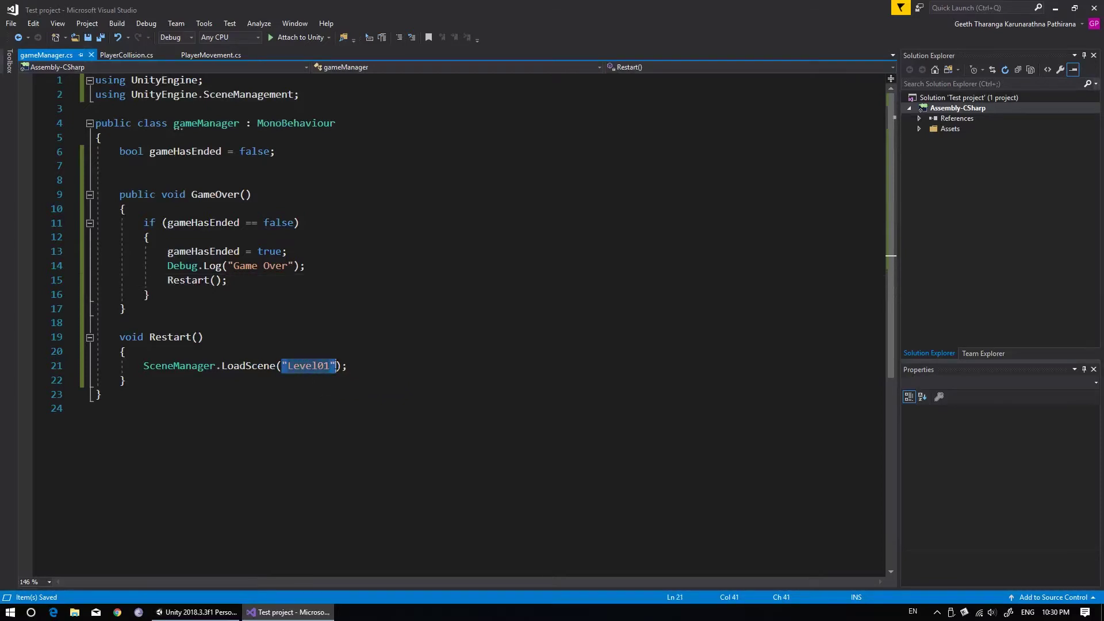
pyautogui.write('Sce.get')
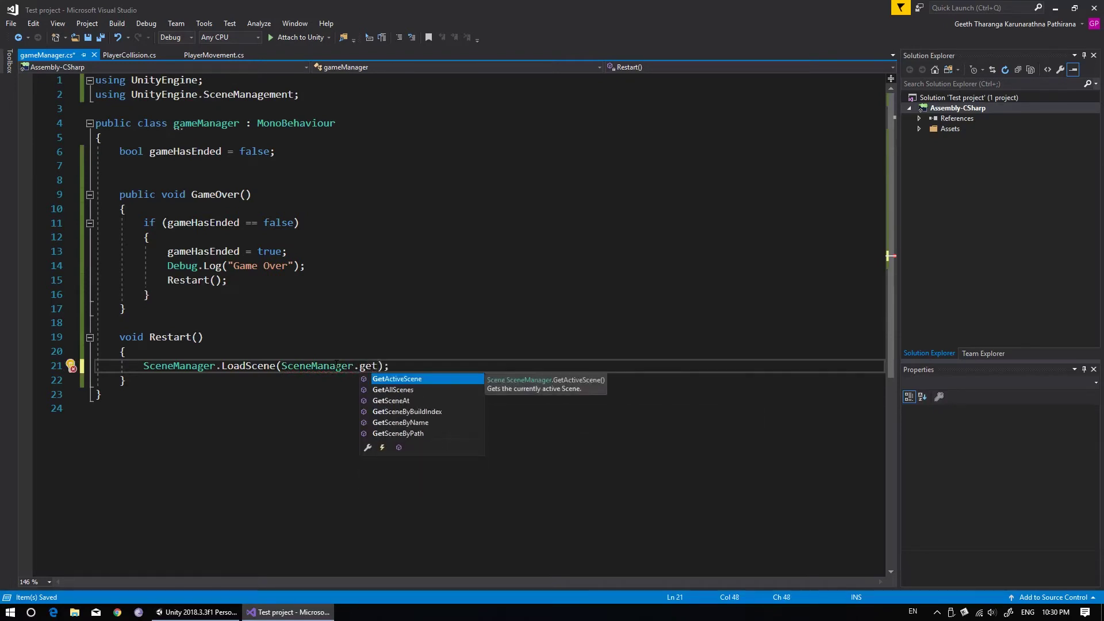
pyautogui.press('Tab')
pyautogui.write('()')
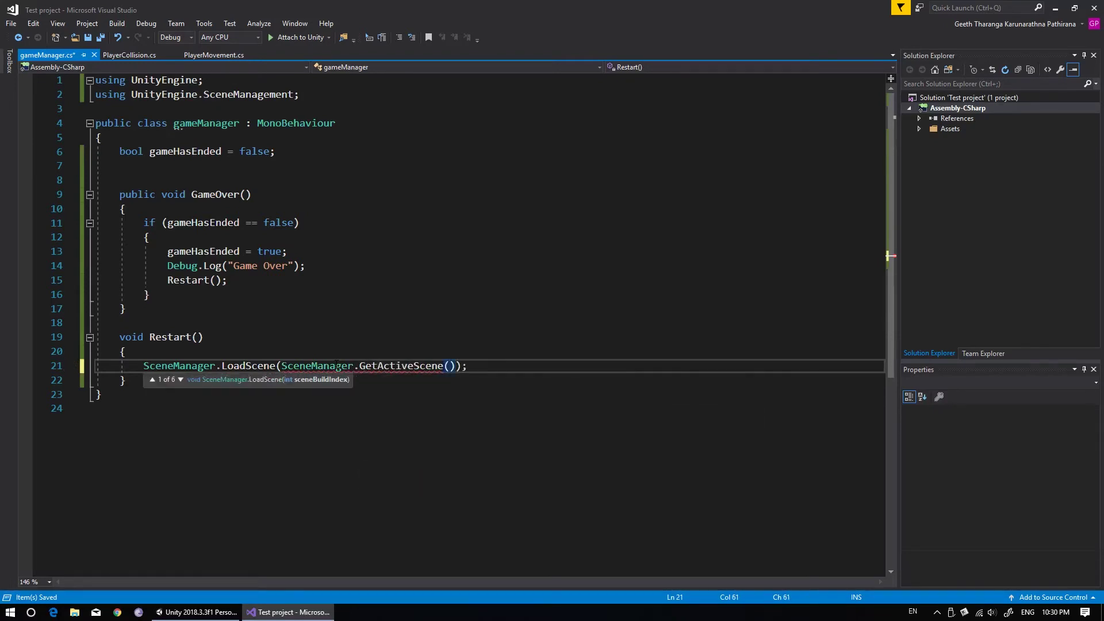
pyautogui.write('.')
pyautogui.write('na')
pyautogui.press('Tab')
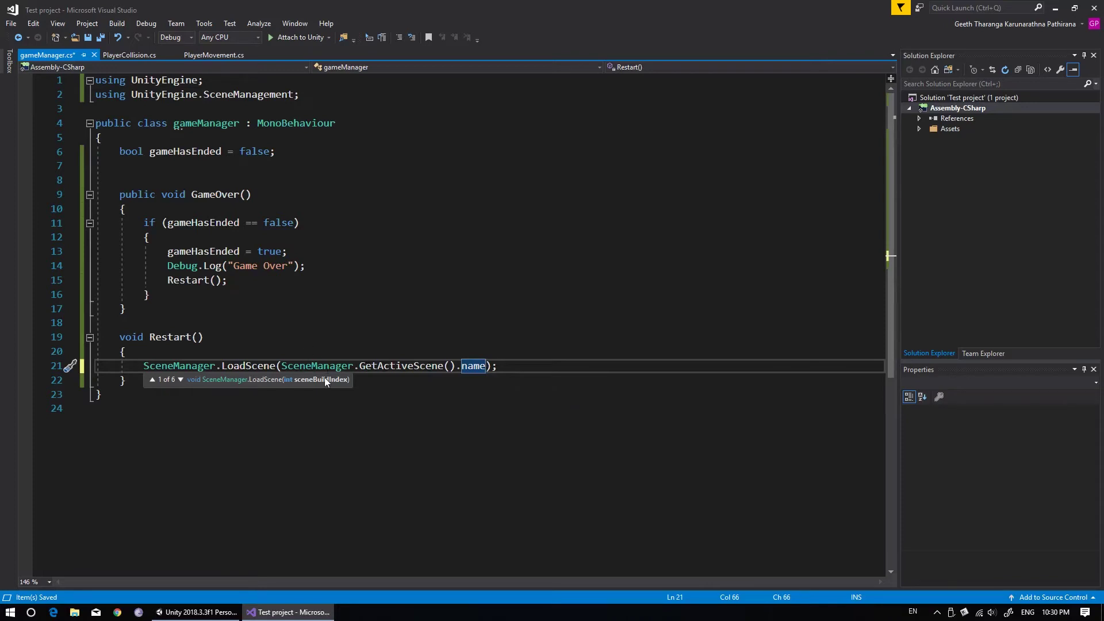
pyautogui.click(519, 369)
pyautogui.hotkey('ctrl', 's')
# - Run two play-tests, crashing into an obstacle to check the scene reloads, then return to the script
pyautogui.click(195, 612)
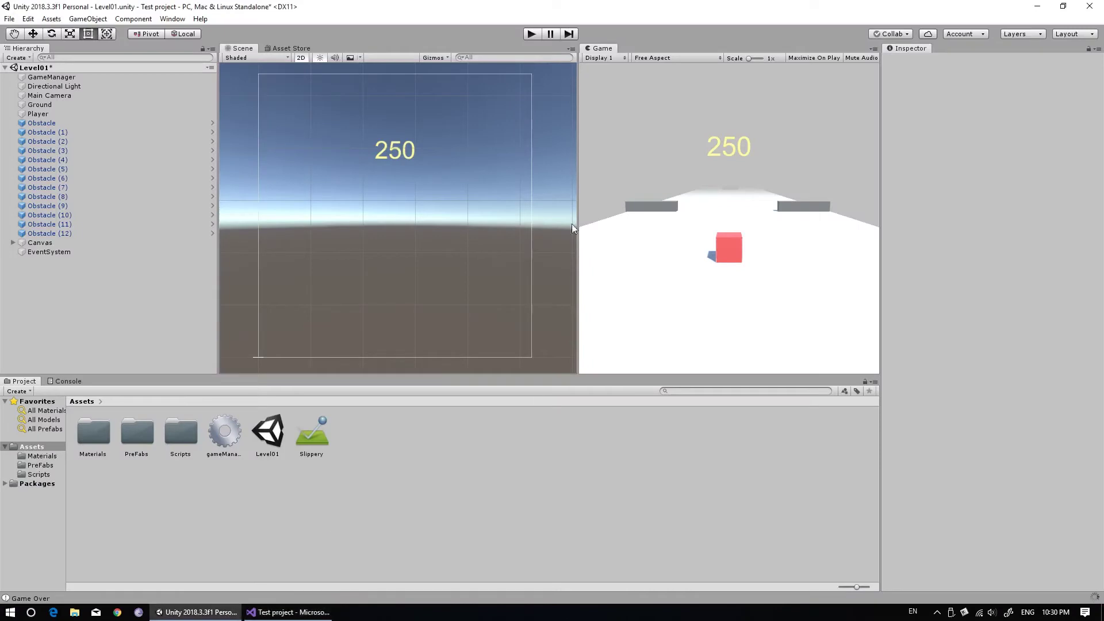
pyautogui.click(532, 34)
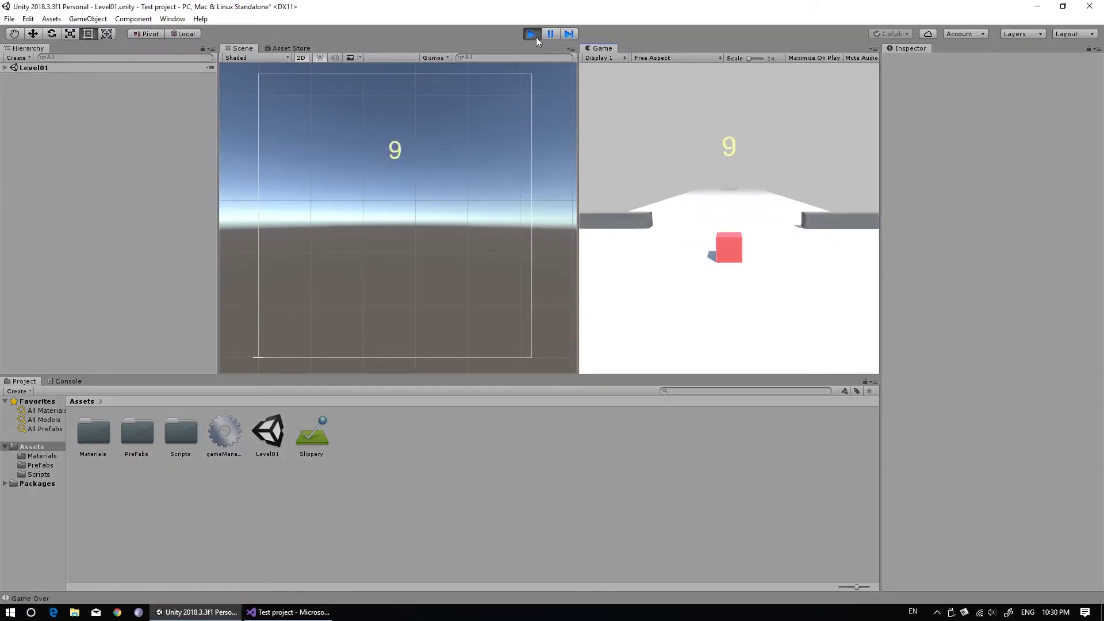
pyautogui.click(536, 37)
pyautogui.click(532, 35)
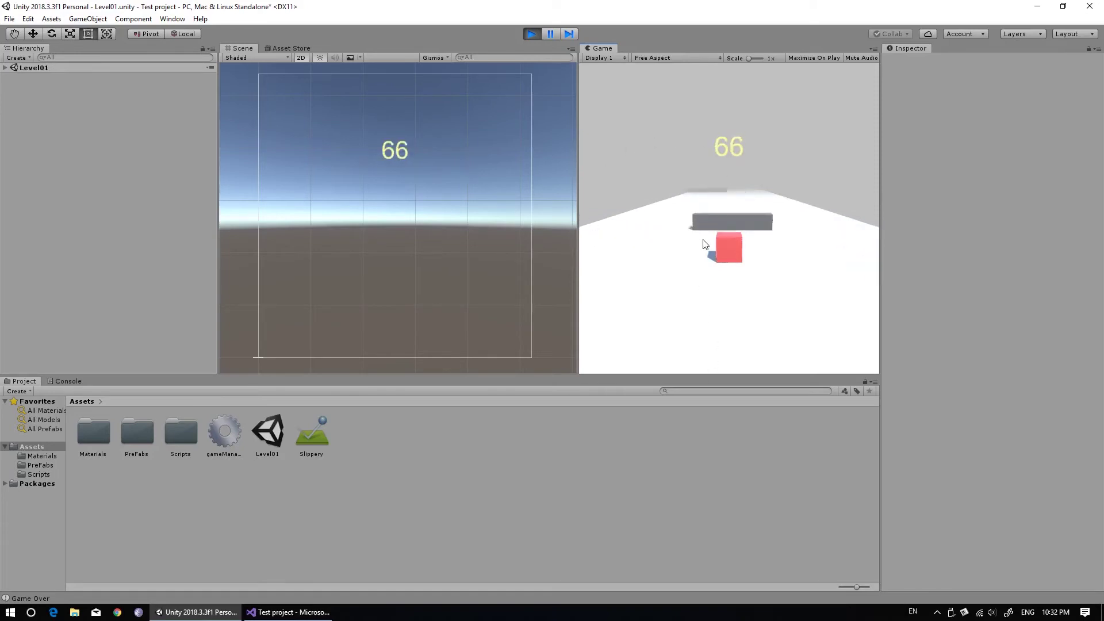
pyautogui.click(534, 35)
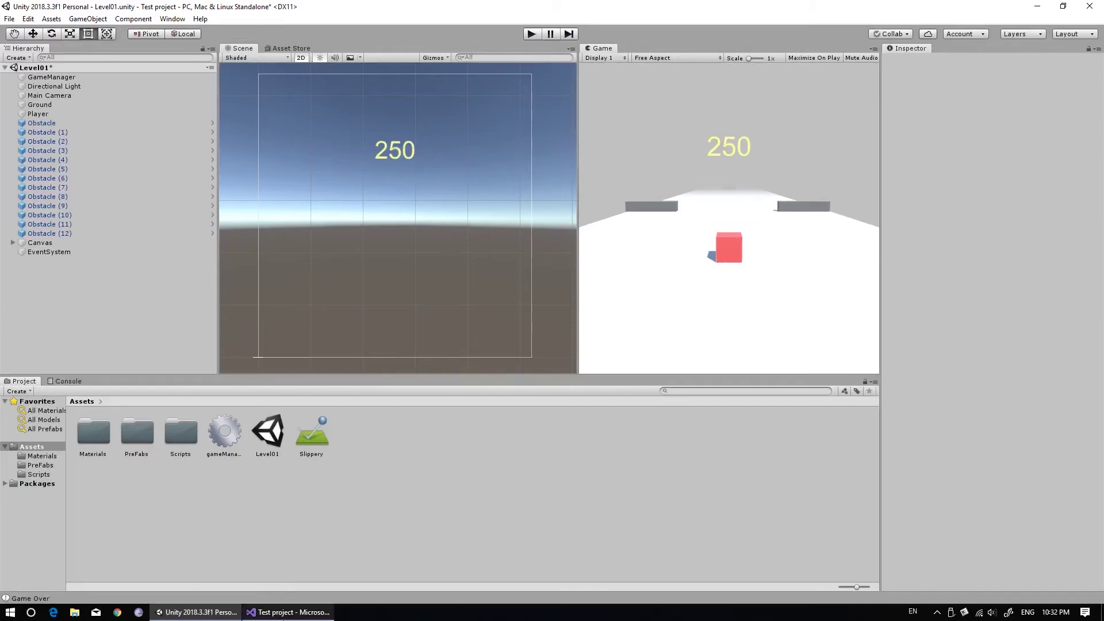
pyautogui.click(287, 612)
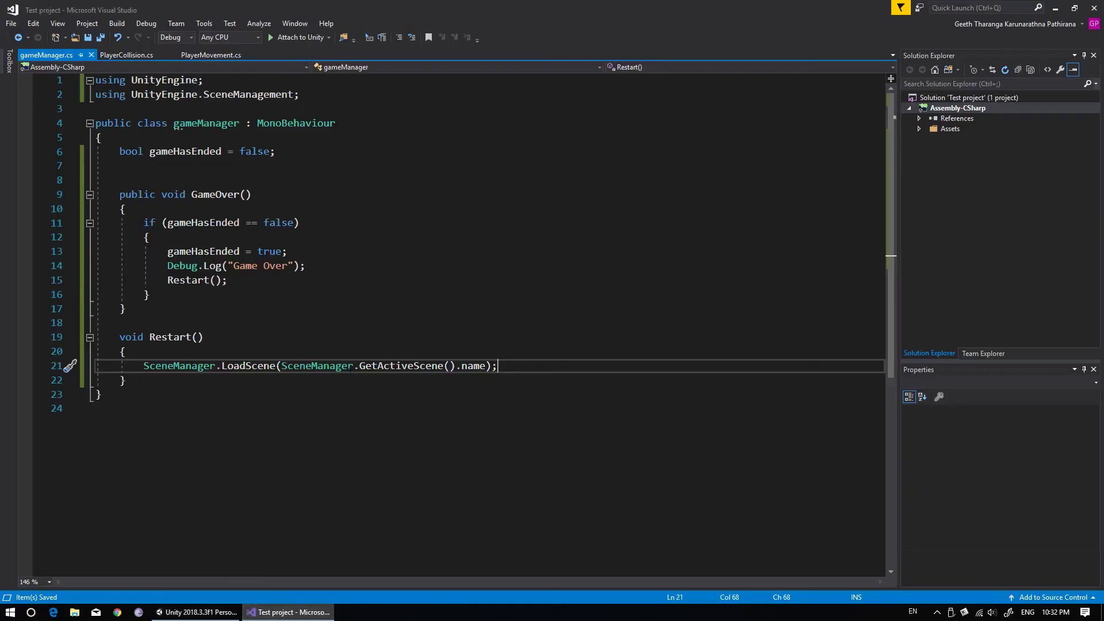
# - Replace the Restart(); call on line 15 with an empty invoke("") call
pyautogui.click(168, 280)
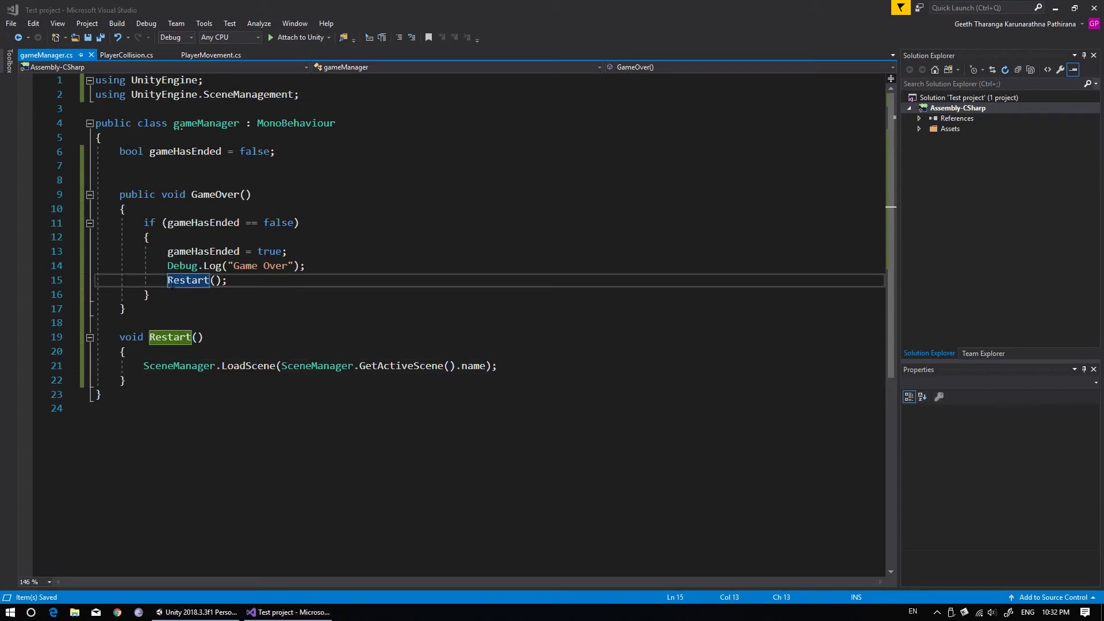
pyautogui.moveTo(168, 280); pyautogui.dragTo(228, 280)
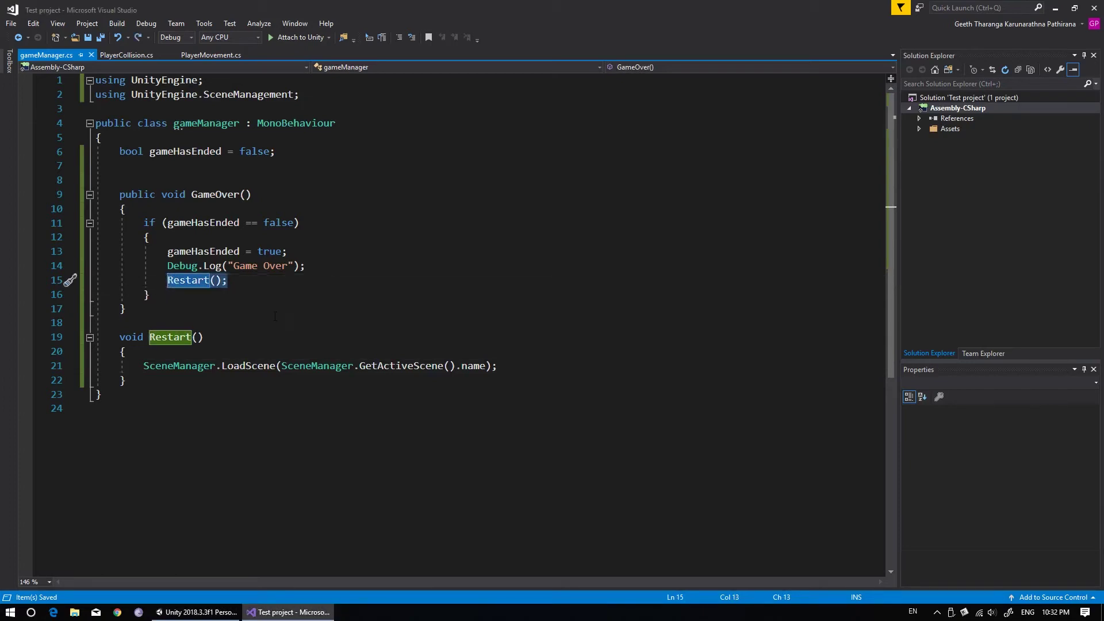
pyautogui.write('invo')
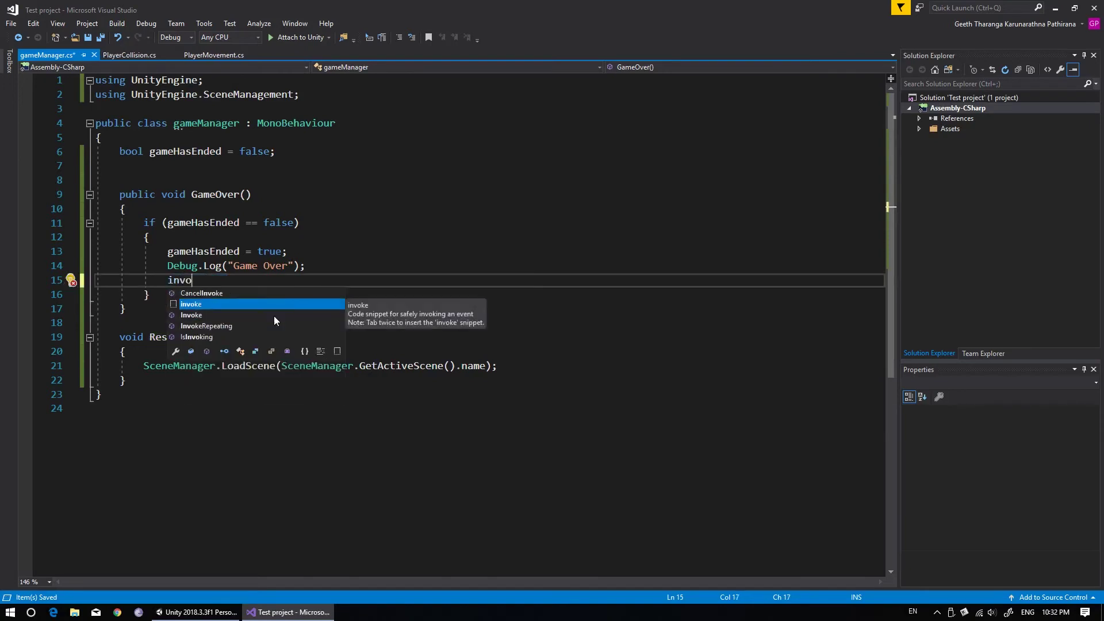
pyautogui.press('Tab')
pyautogui.write('()')
pyautogui.press('Left')
pyautogui.write('""')
pyautogui.press('Left')
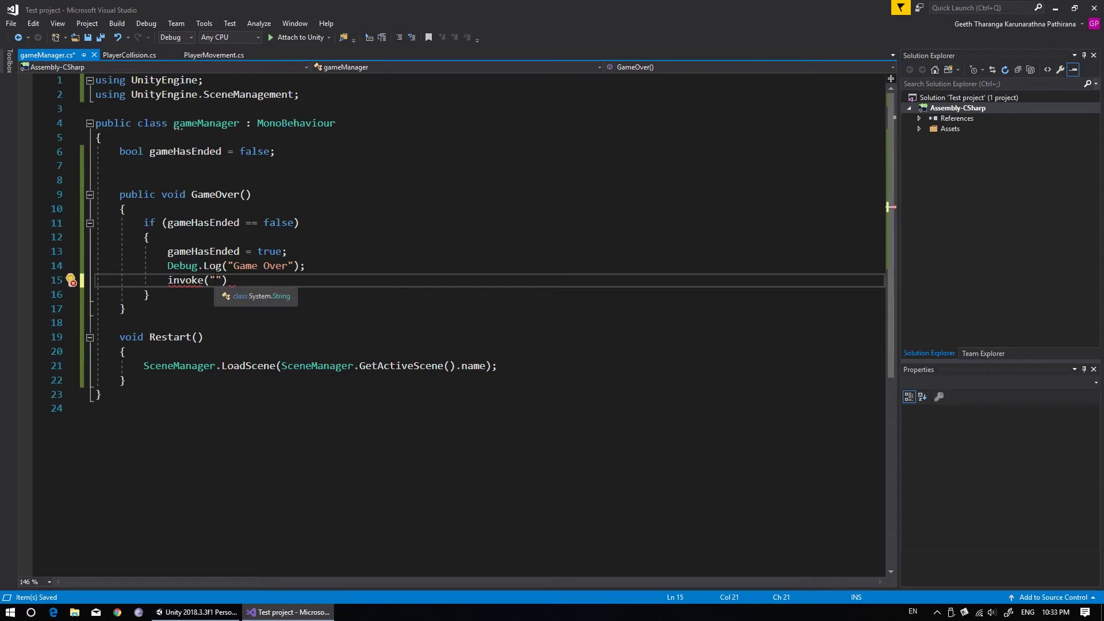
# - Fill in "Restart" with a 2f delay to complete invoke("Restart", 2f); and save
pyautogui.write('Re')
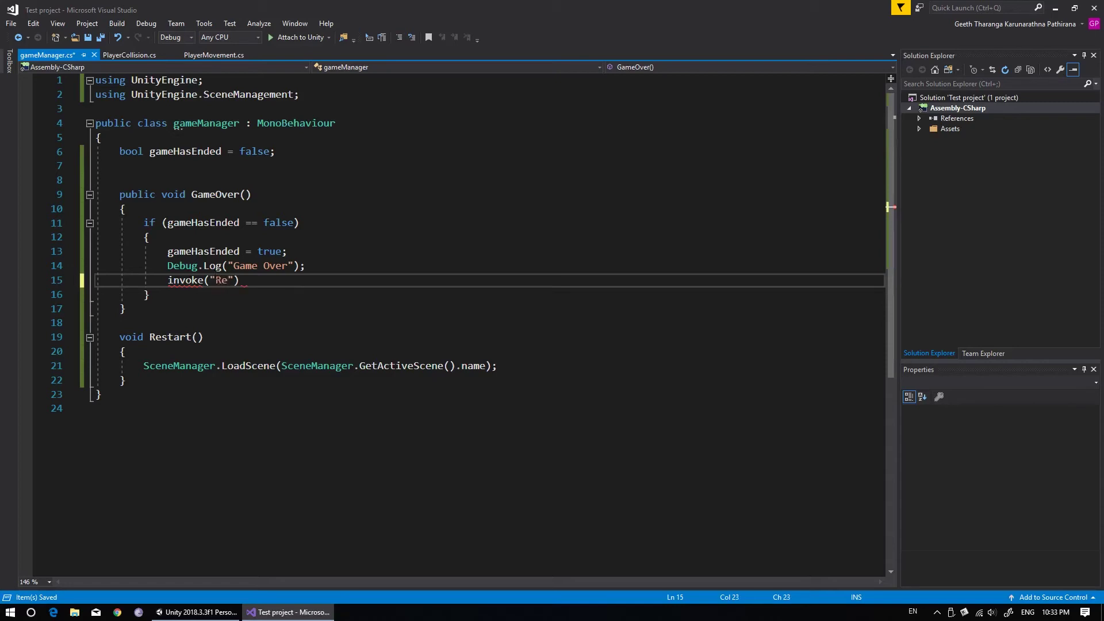
pyautogui.write('ster')
pyautogui.press('BackSpace')
pyautogui.press('BackSpace')
pyautogui.write('a')
pyautogui.write('rt')
pyautogui.write('",')
pyautogui.write('2')
pyautogui.write('f')
pyautogui.write(');')
pyautogui.hotkey('ctrl', 's')
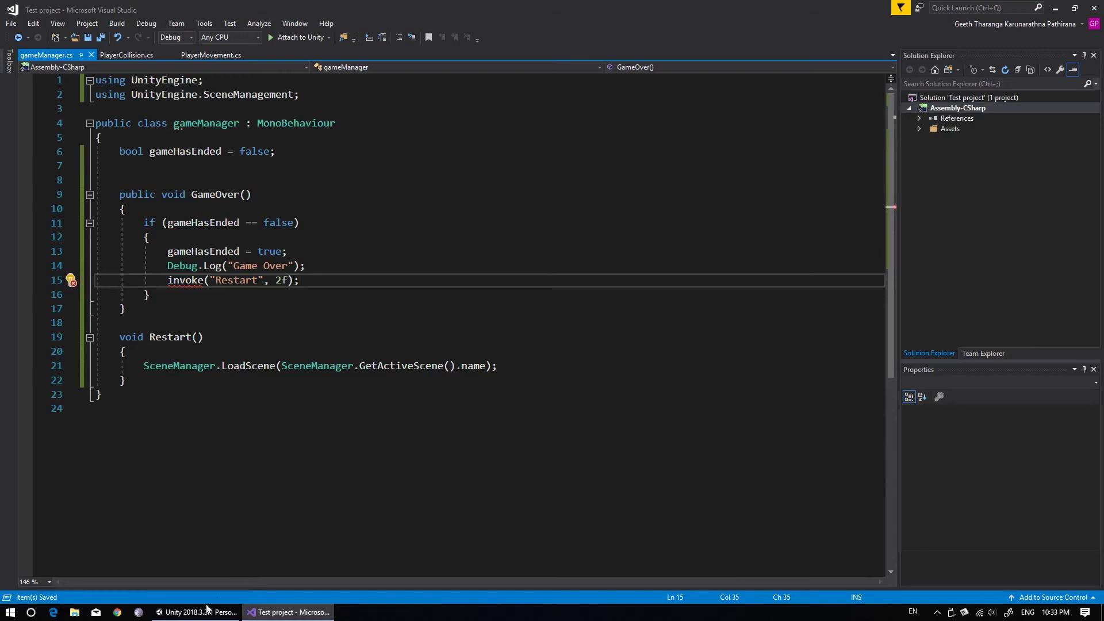
# - Try to play, find the CS0103 invoke error in the Console, and jump to line 15
pyautogui.click(208, 610)
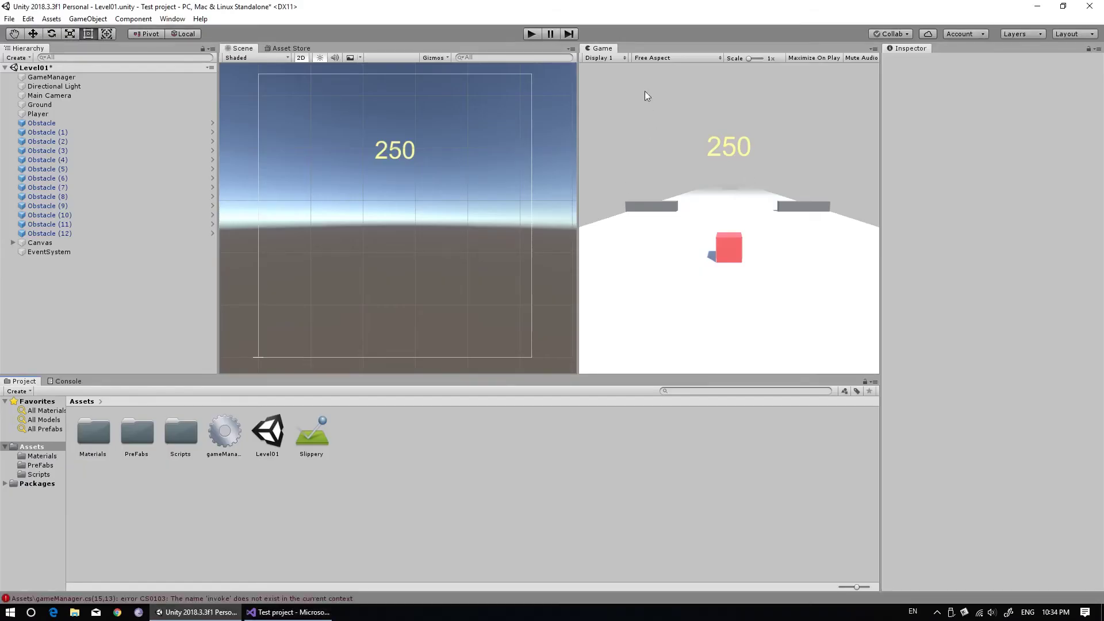
pyautogui.click(531, 34)
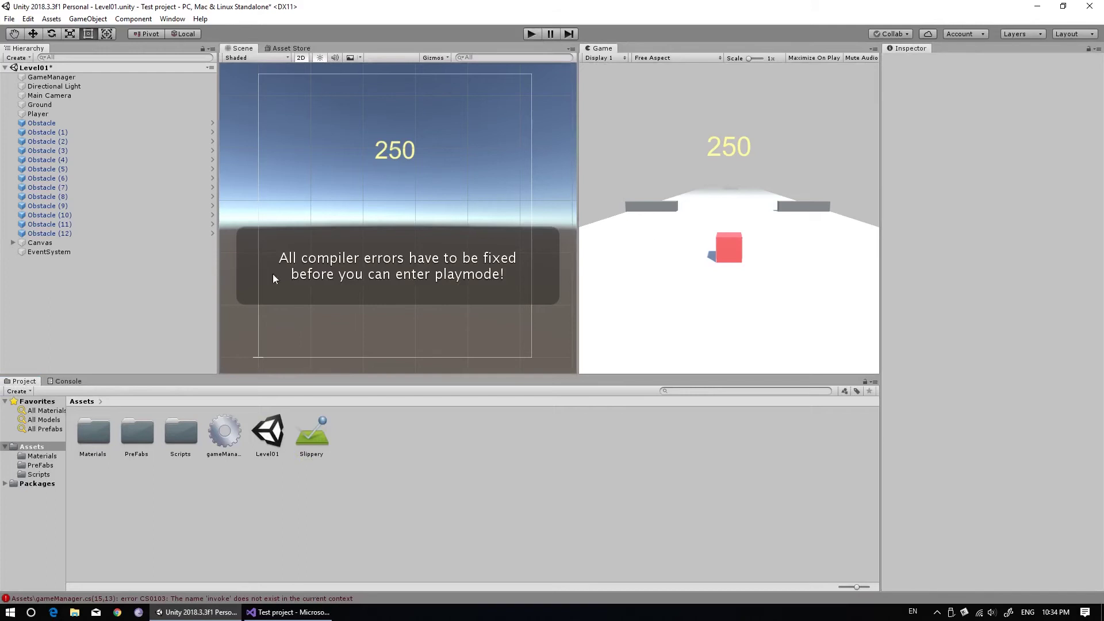
pyautogui.click(69, 381)
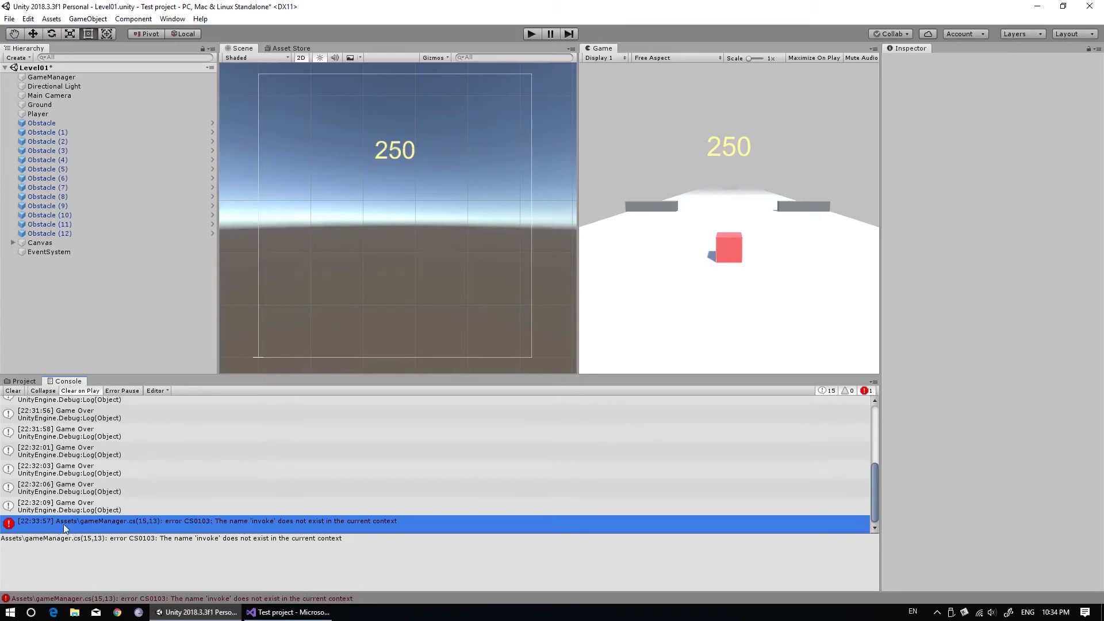
pyautogui.doubleClick(137, 523)
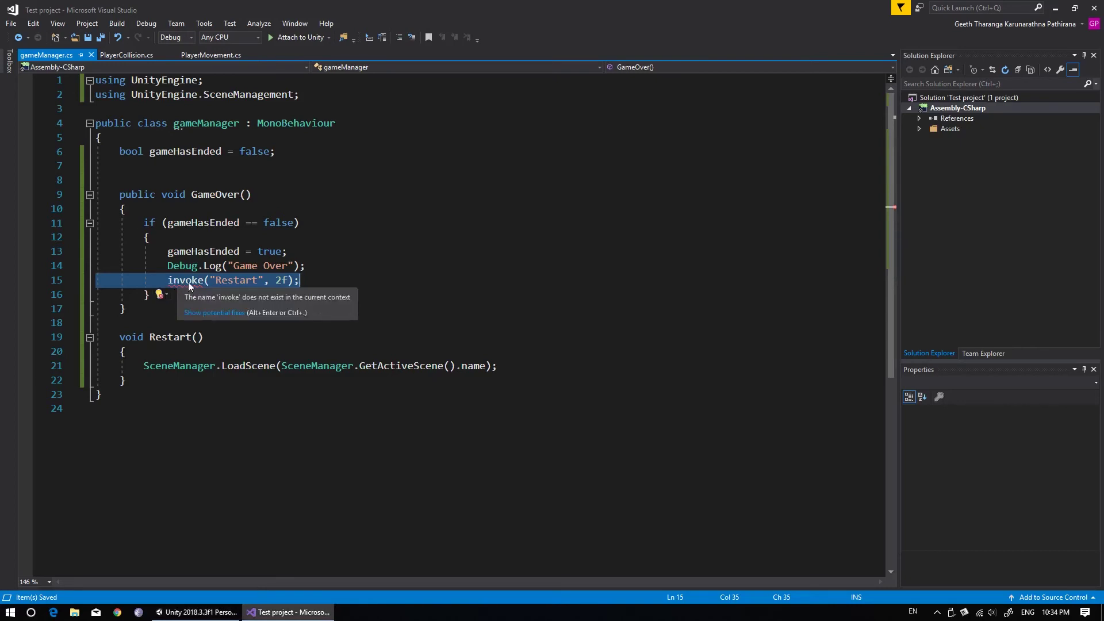
# - Capitalise invoke to Invoke on line 15, save, and return to Unity
pyautogui.click(170, 281)
pyautogui.moveTo(173, 281); pyautogui.dragTo(167, 281)
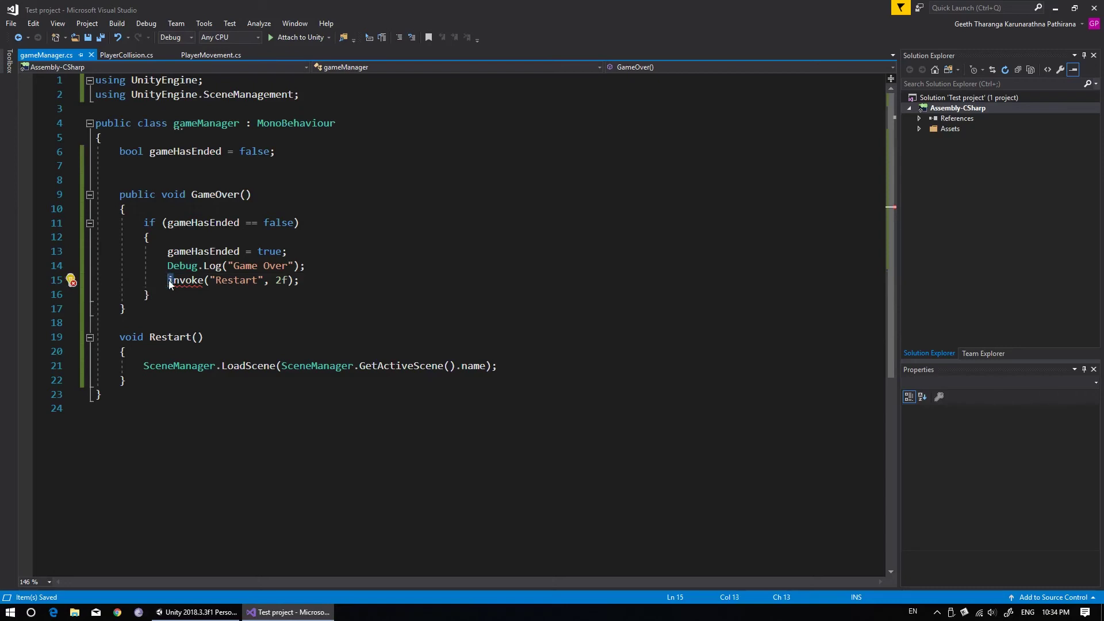
pyautogui.write('I')
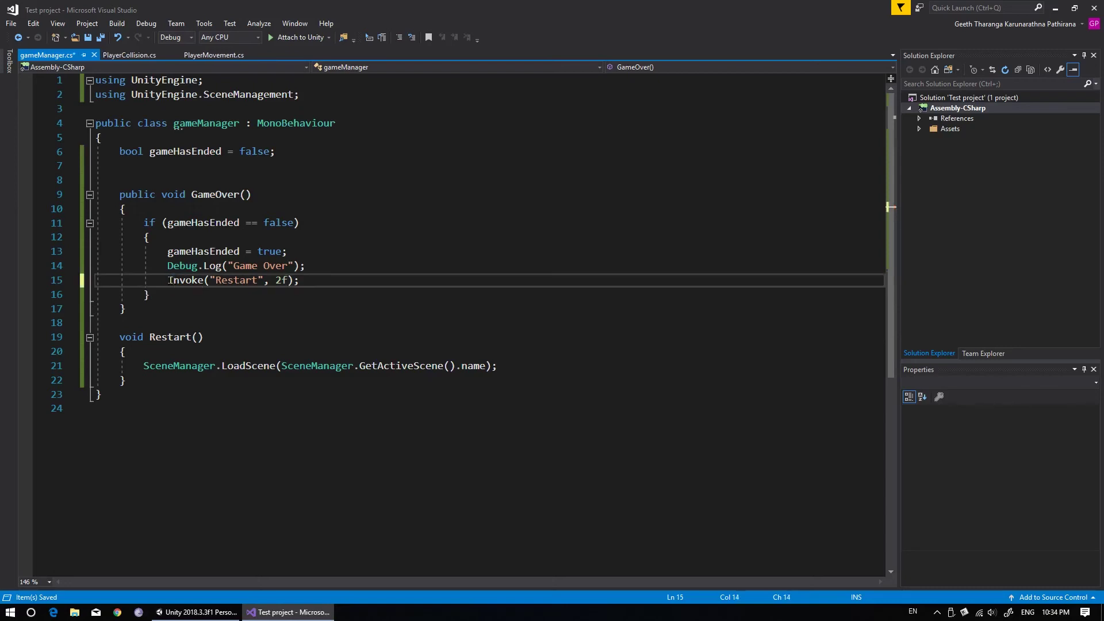
pyautogui.click(322, 280)
pyautogui.hotkey('ctrl', 's')
pyautogui.click(225, 612)
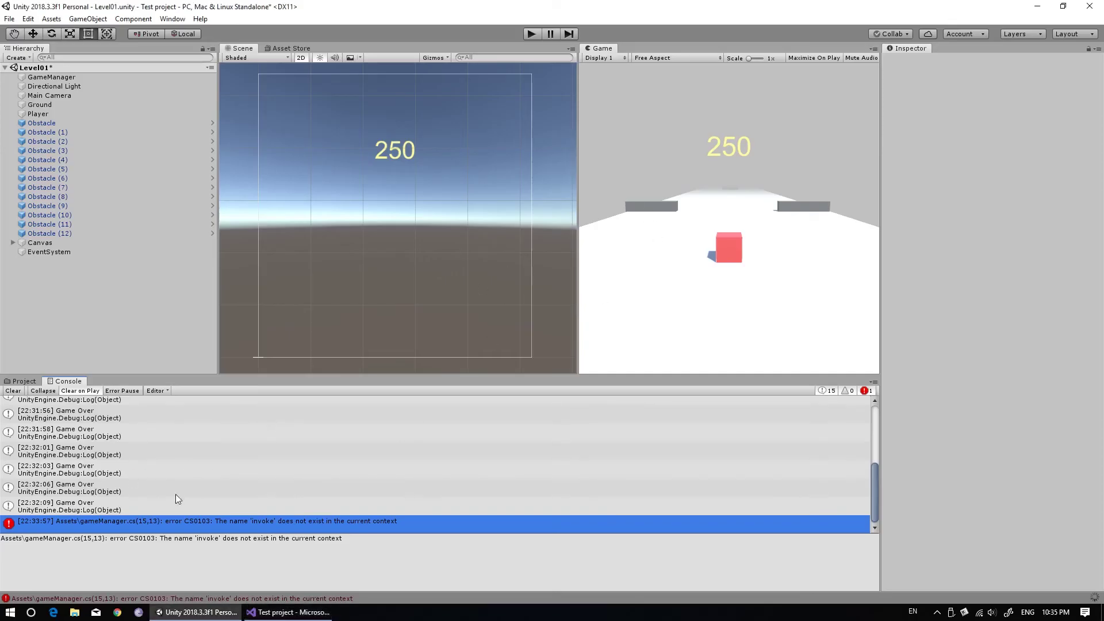
# - Play-test a crash into an obstacle, confirming Game Over logs and the level reloads after 2 seconds
pyautogui.click(531, 36)
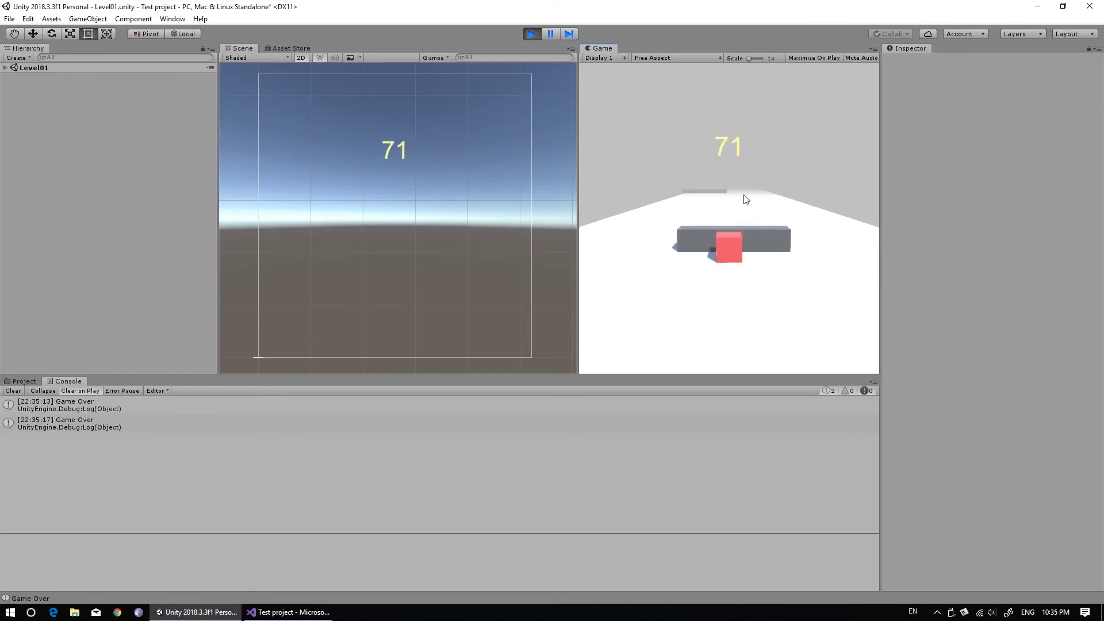
pyautogui.click(530, 33)
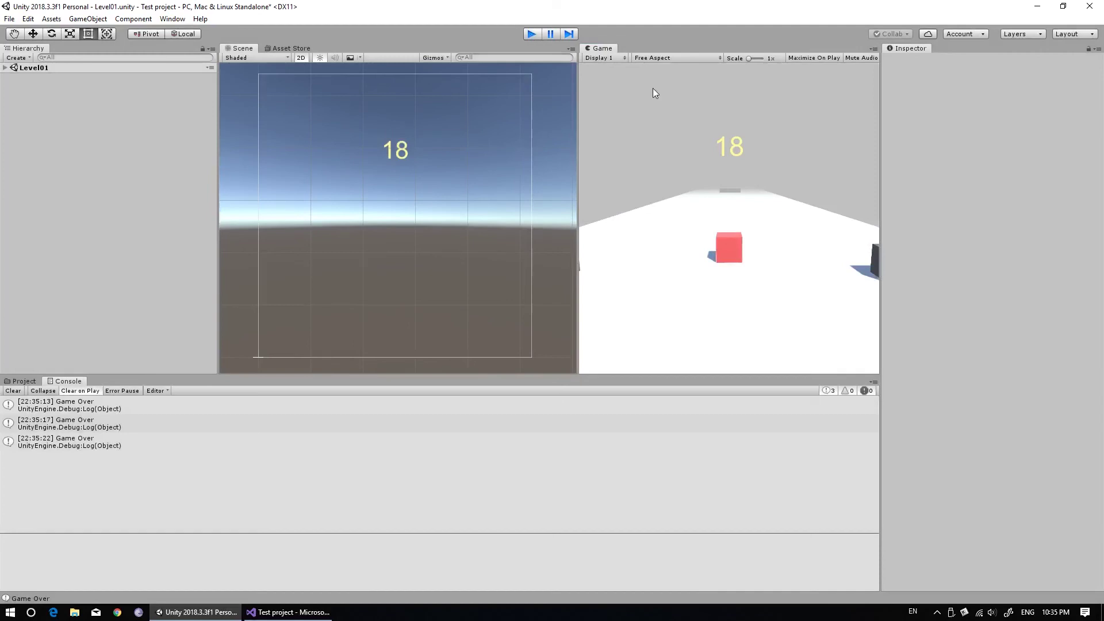
# - Change the Invoke delay from 2f to 1f, save, and return to Unity
pyautogui.click(287, 612)
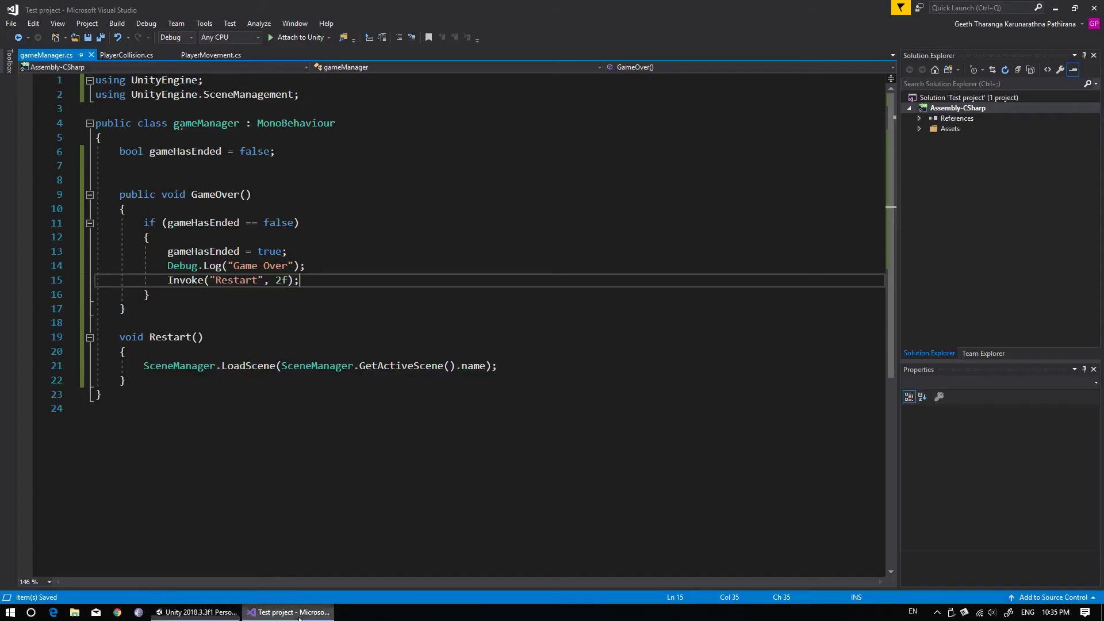
pyautogui.hotkey('shift', 'Left')
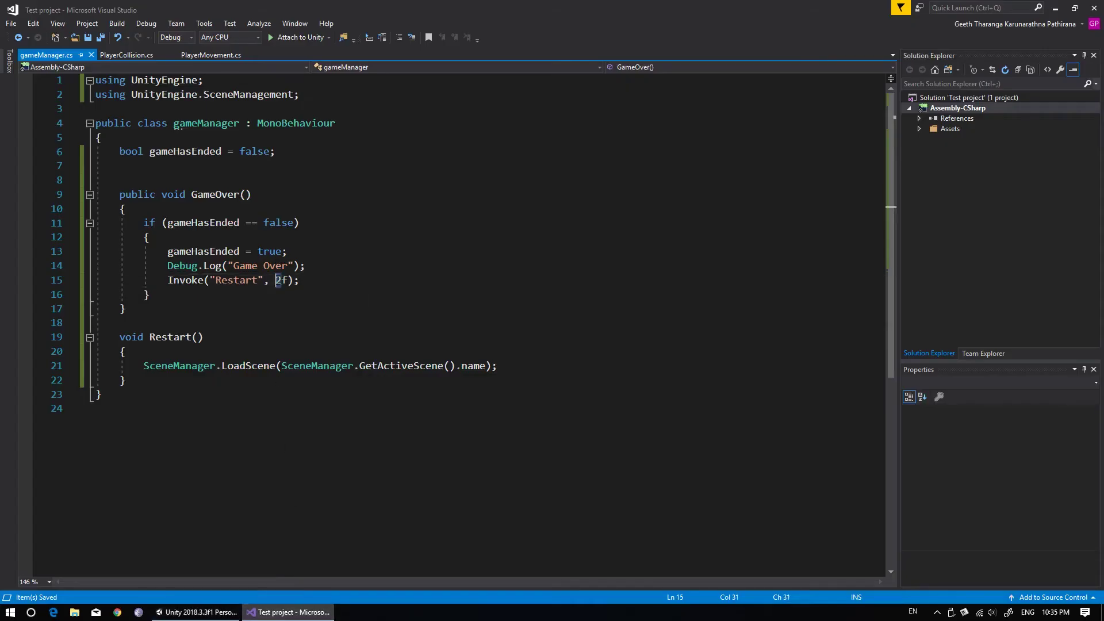
pyautogui.write('1')
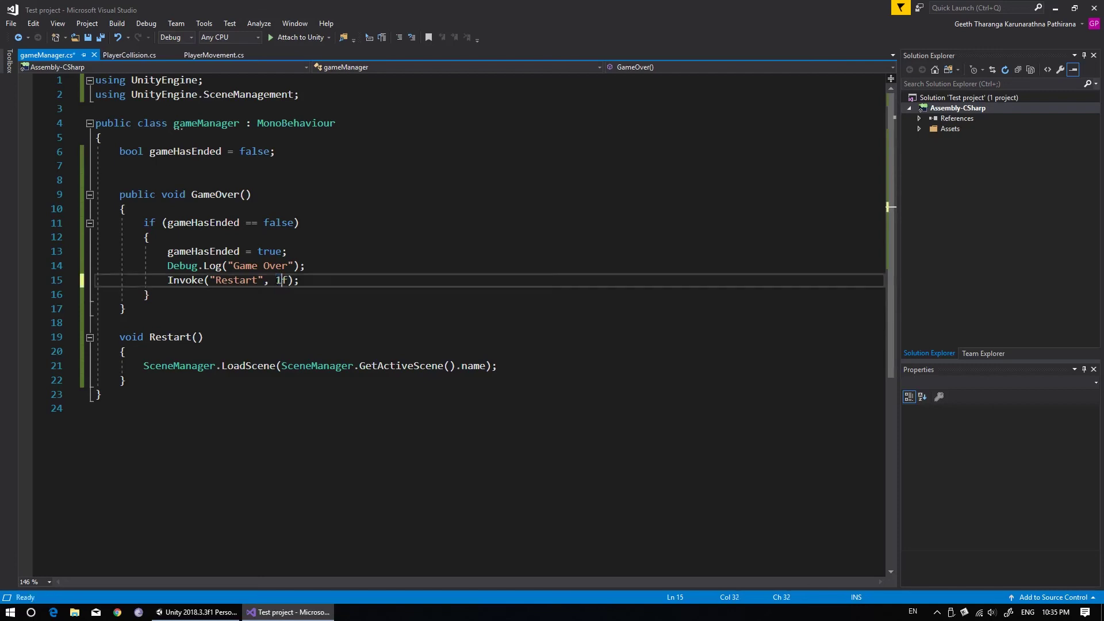
pyautogui.click(315, 268)
pyautogui.hotkey('ctrl', 's')
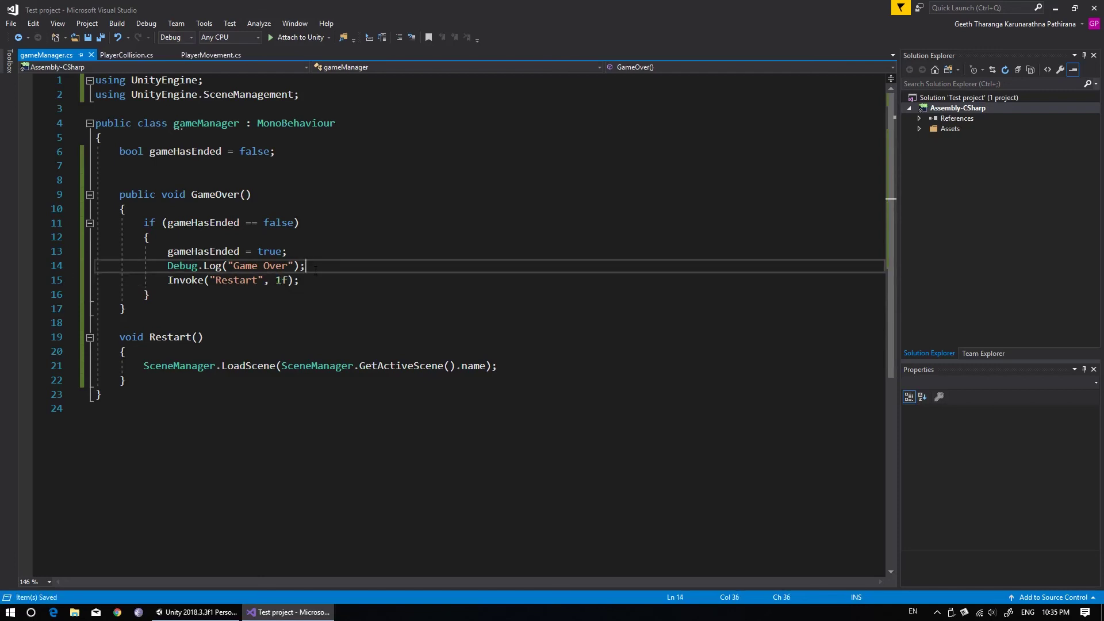
pyautogui.click(195, 612)
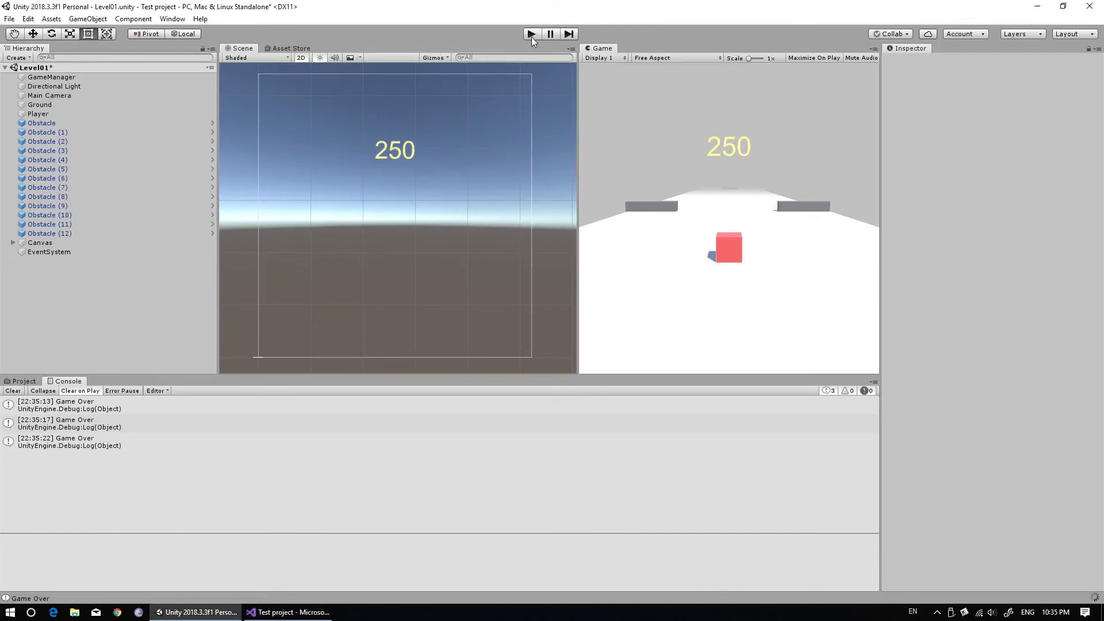
# - Play-test the one-second restart twice, steering the cube left into an obstacle
pyautogui.click(531, 34)
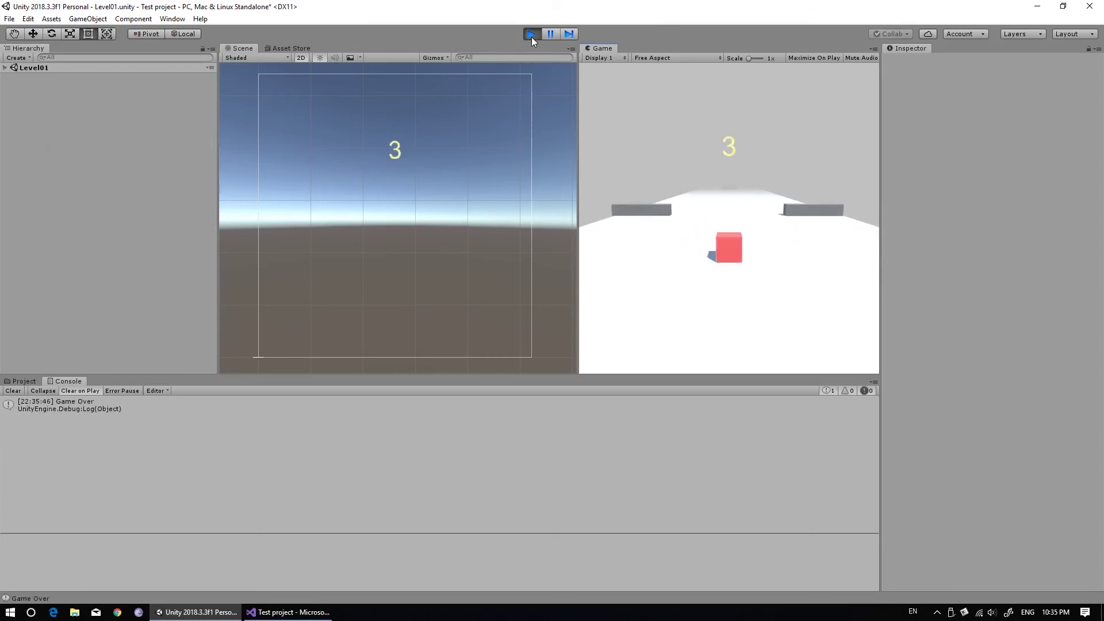
pyautogui.hotkey('ctrl', 'p')
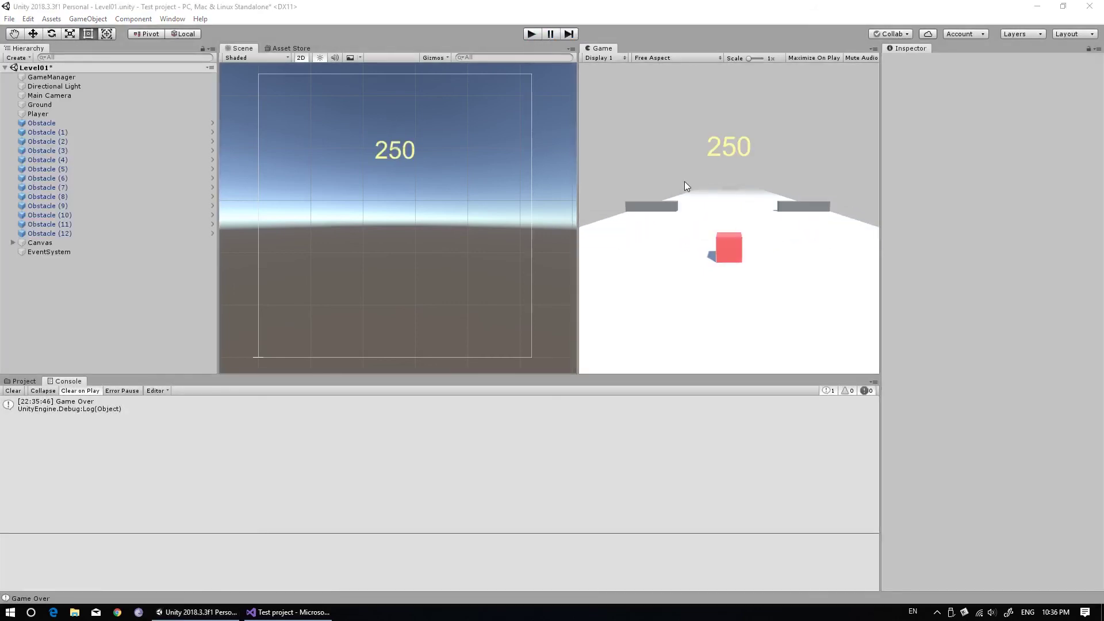
pyautogui.click(533, 34)
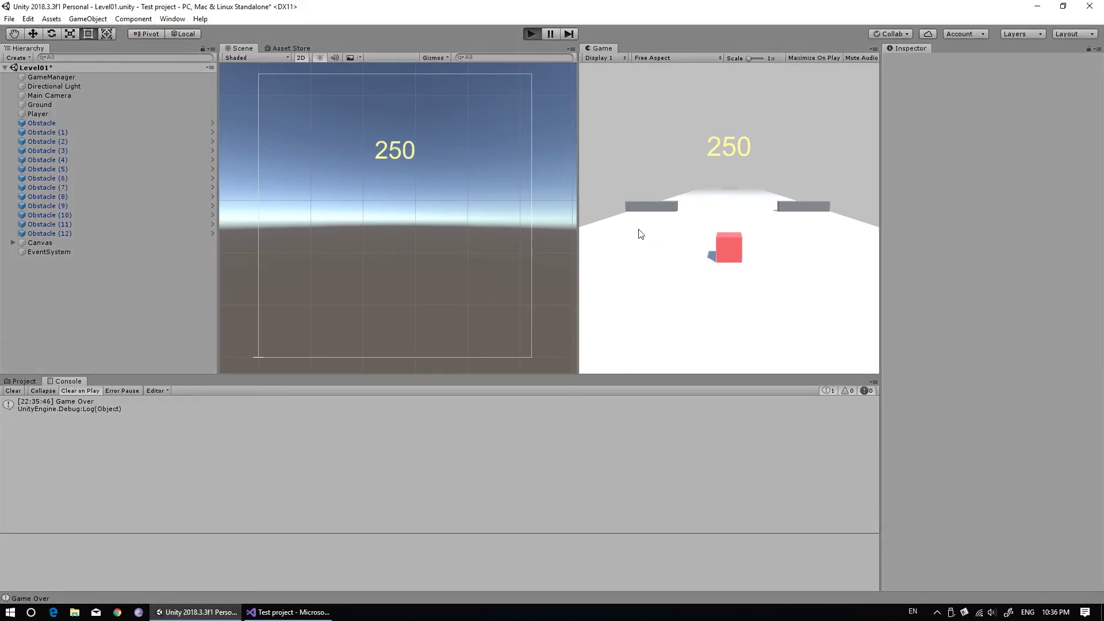
pyautogui.press('a')
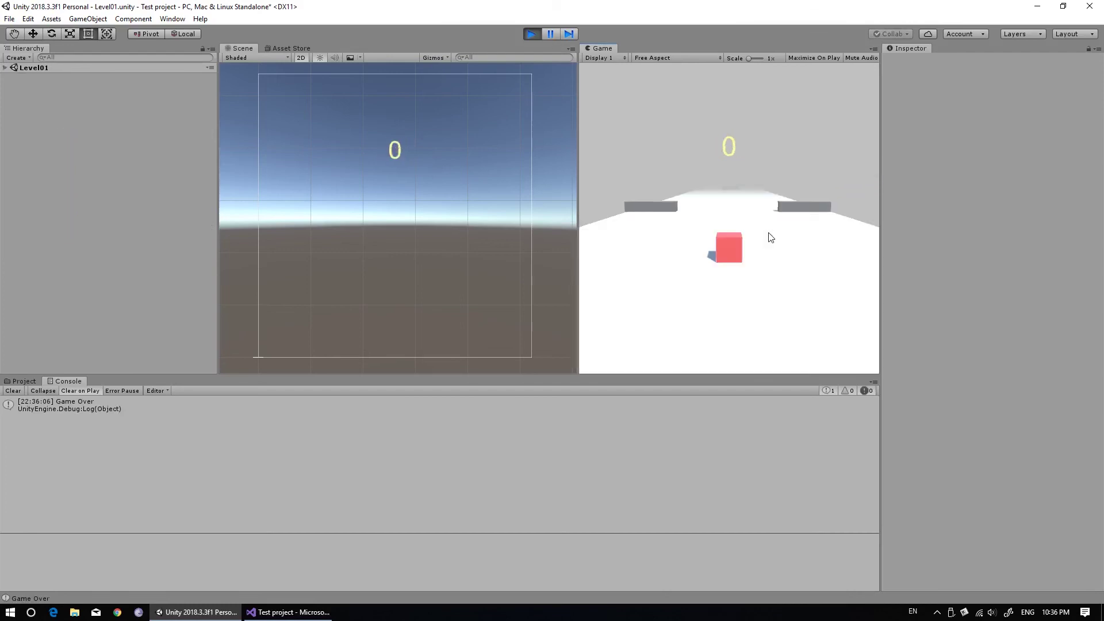
# - Stop play and move the gameManager script into the Scripts folder
pyautogui.hotkey('ctrl', 'p')
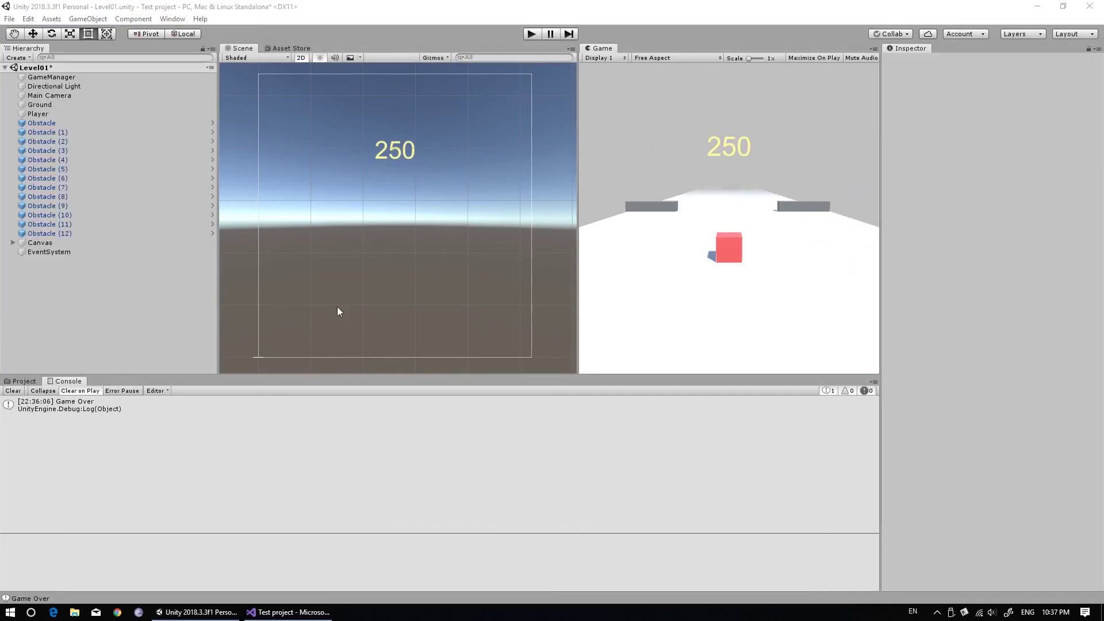
pyautogui.click(18, 384)
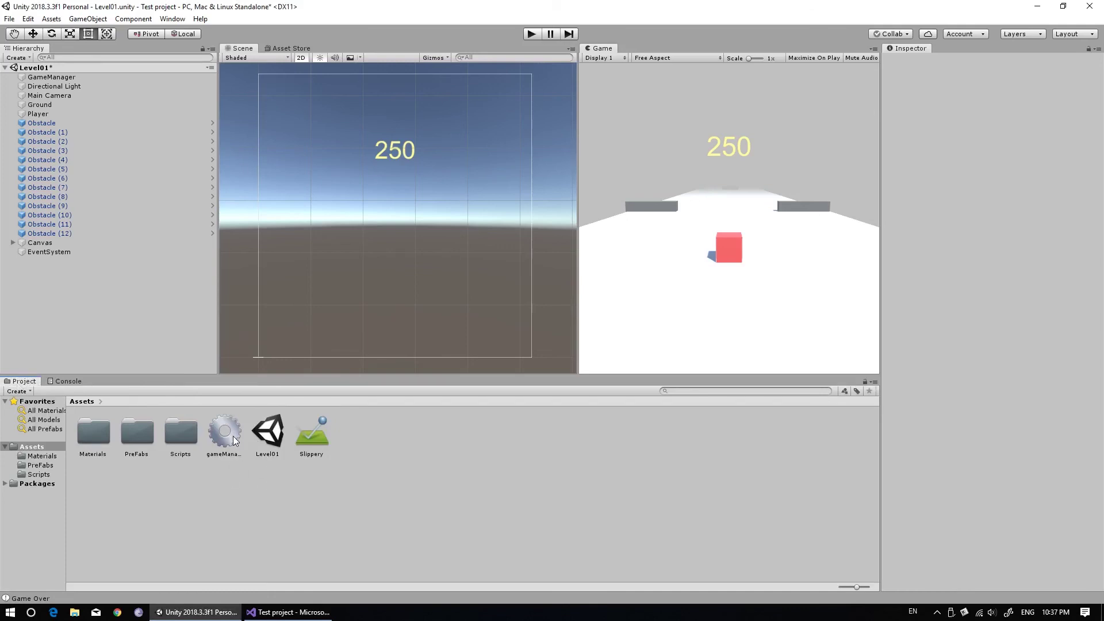
pyautogui.moveTo(234, 441)
pyautogui.mouseDown()
pyautogui.moveTo(181, 439)
pyautogui.moveTo(188, 431)
pyautogui.mouseUp()
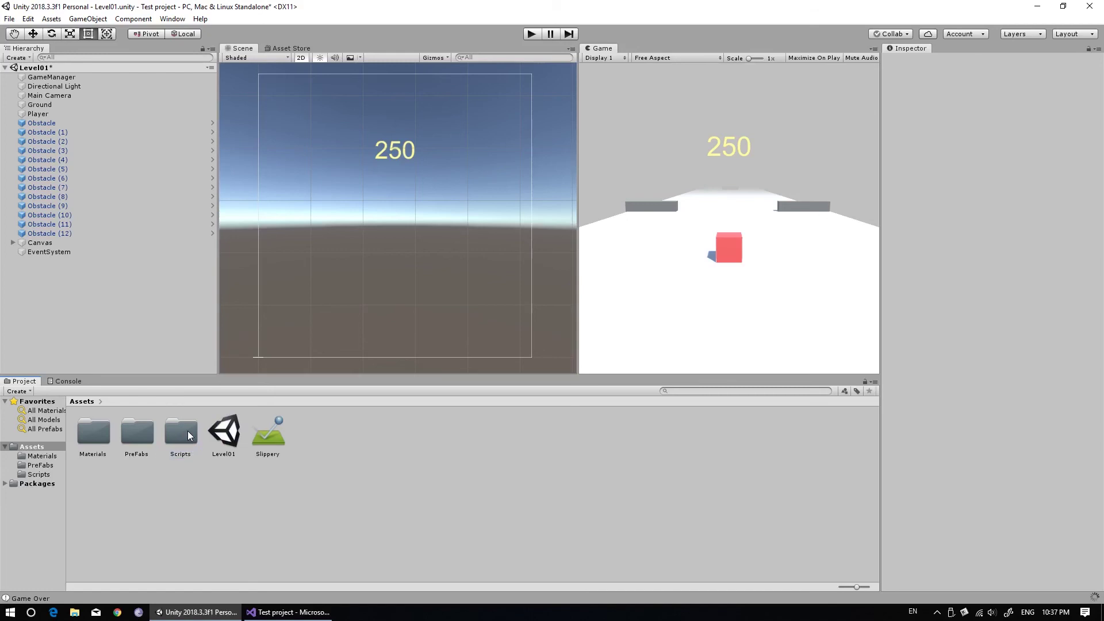